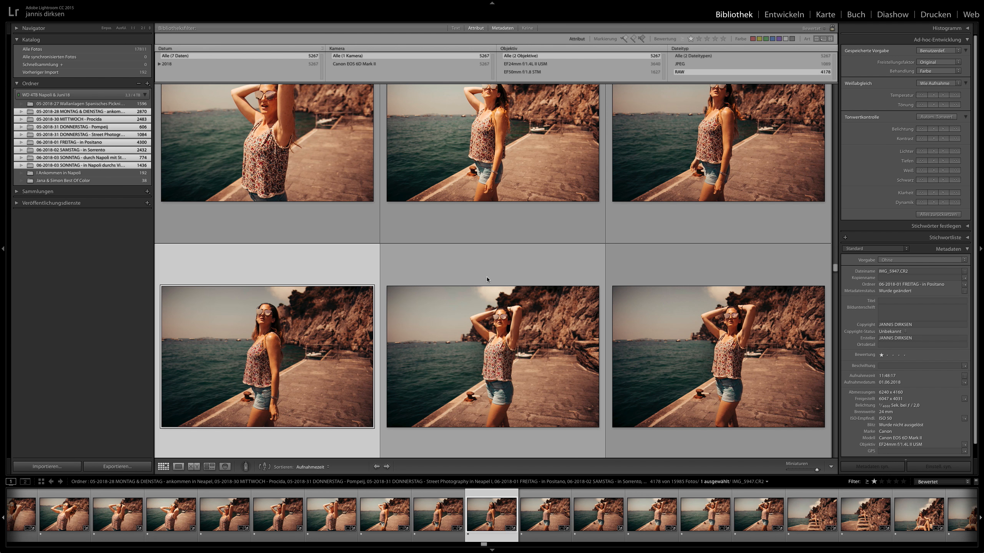
# Open the selected pier photo in the Develop module and view the raised-arms shots IMG_5935.CR2 and IMG_5931.CR2
pyautogui.click(764, 15)
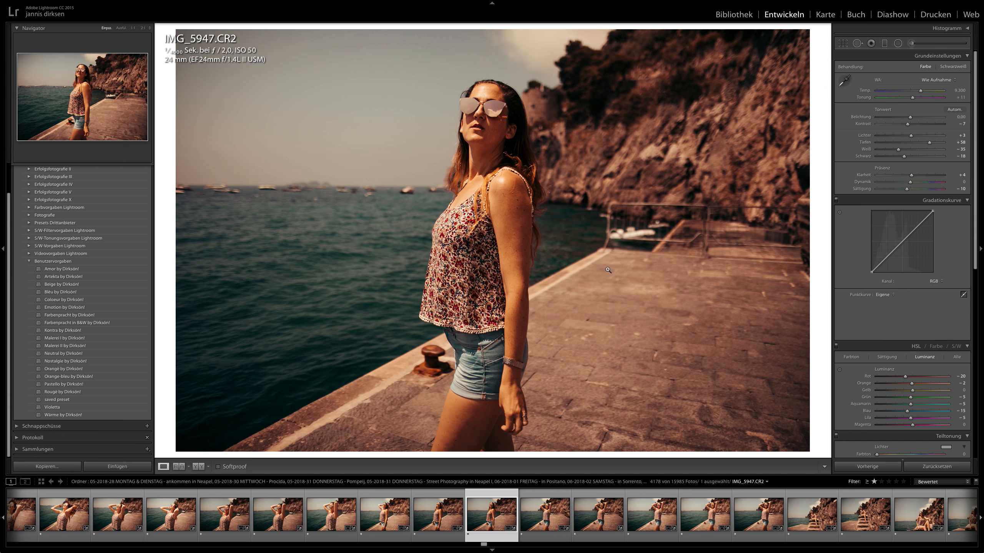
pyautogui.scroll(2, 437, 520)
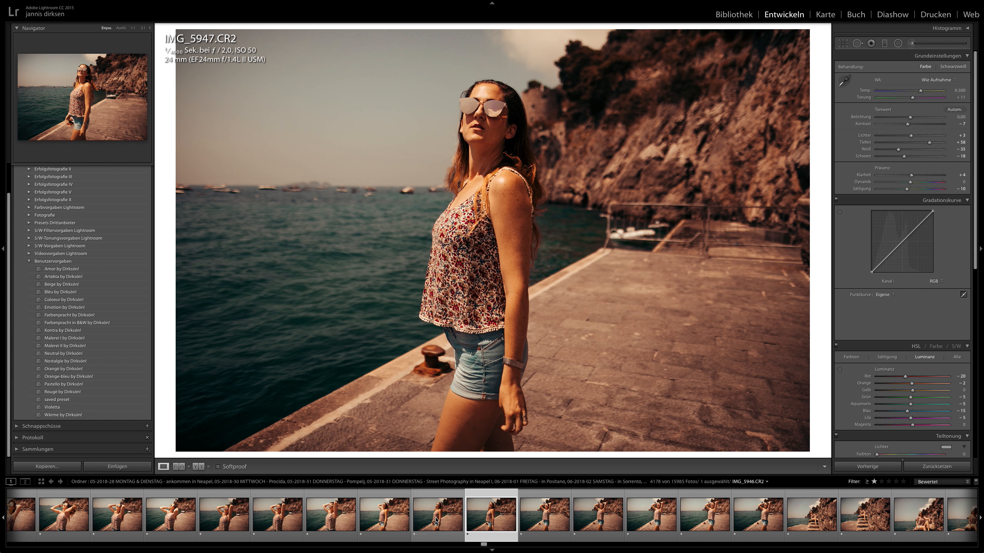
pyautogui.scroll(-2, 437, 520)
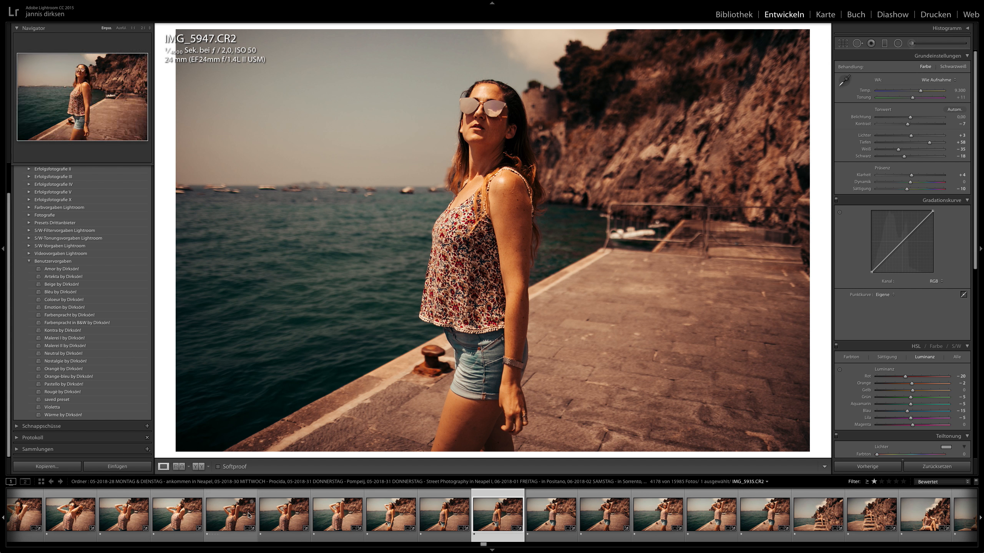
pyautogui.click(248, 516)
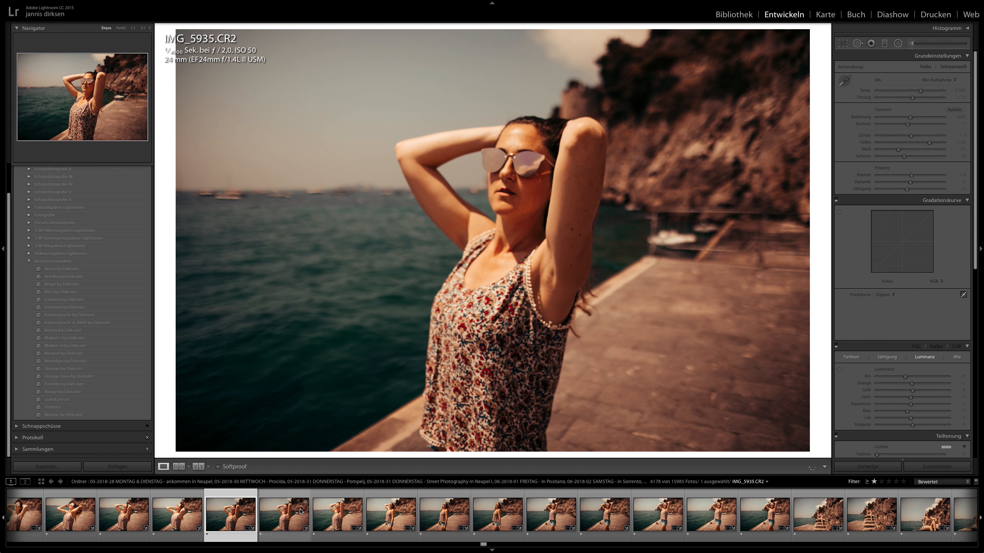
pyautogui.hscroll(-3, 301, 512)
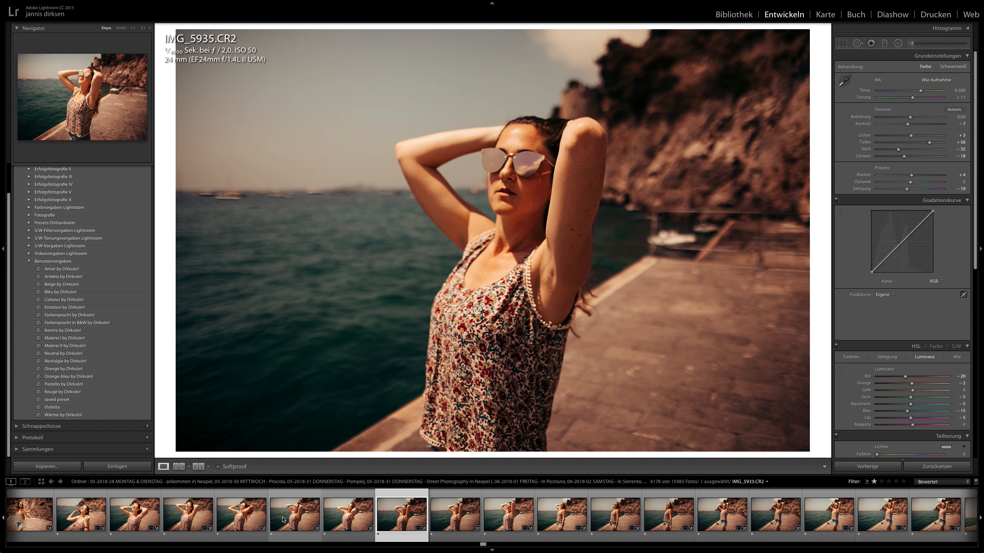
pyautogui.click(190, 519)
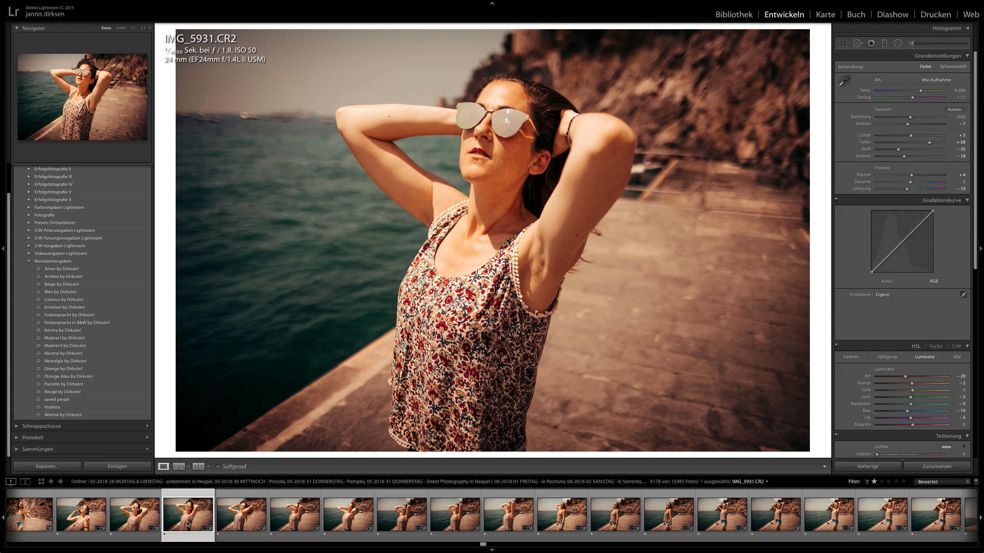
# View IMG_5927.CR2 in front of the rock wall and the earlier portrait-format pier shot IMG_5855.CR2
pyautogui.scroll(2, 188, 523)
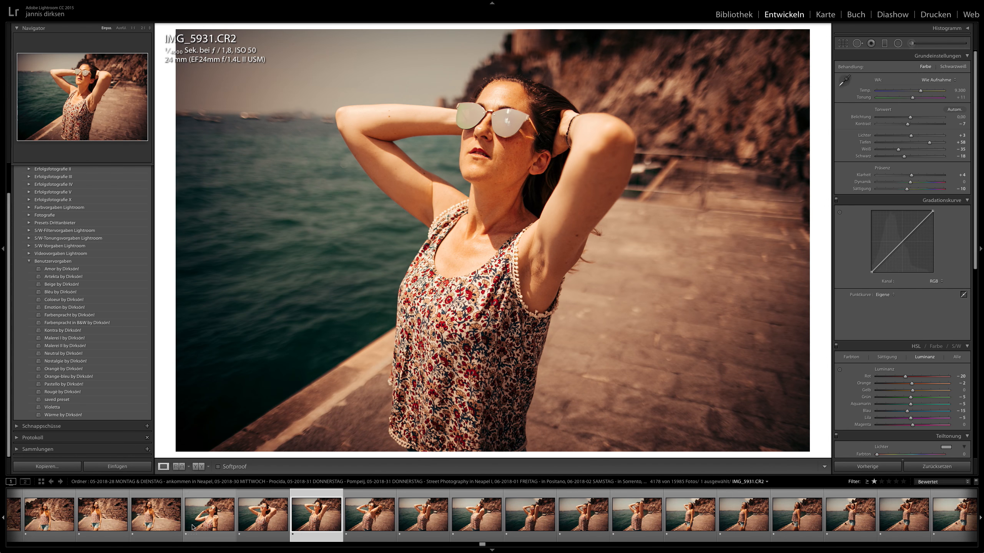
pyautogui.scroll(1, 186, 522)
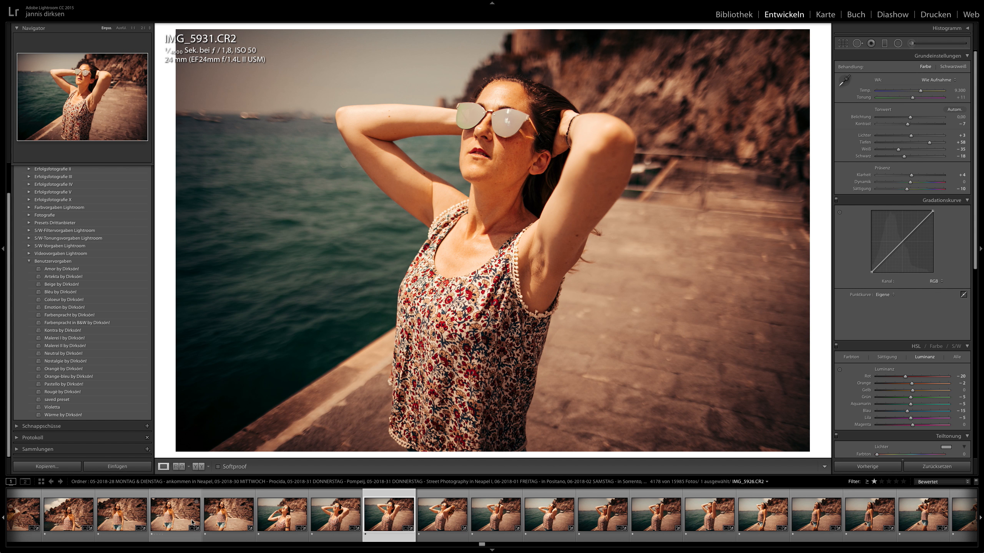
pyautogui.click(229, 516)
pyautogui.scroll(4, 229, 517)
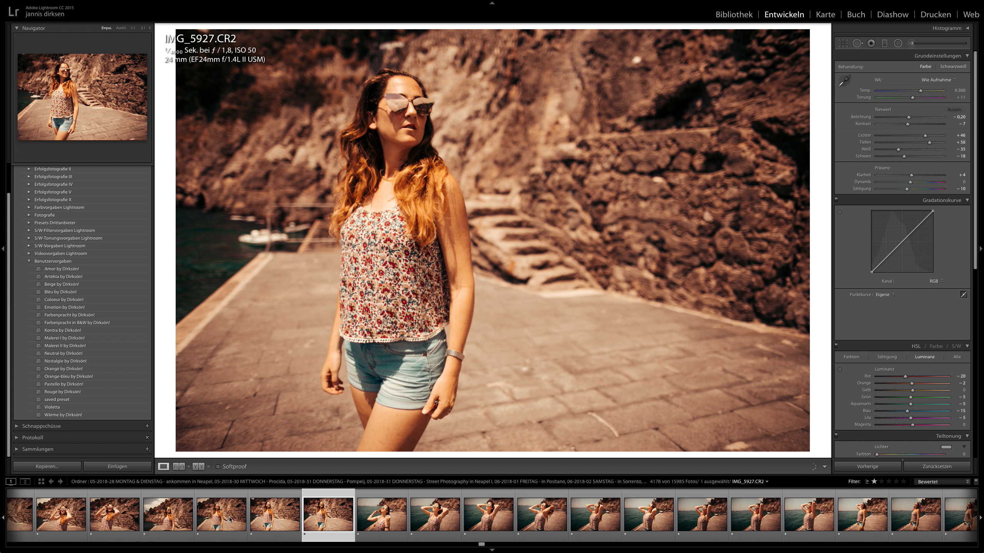
pyautogui.scroll(12, 180, 517)
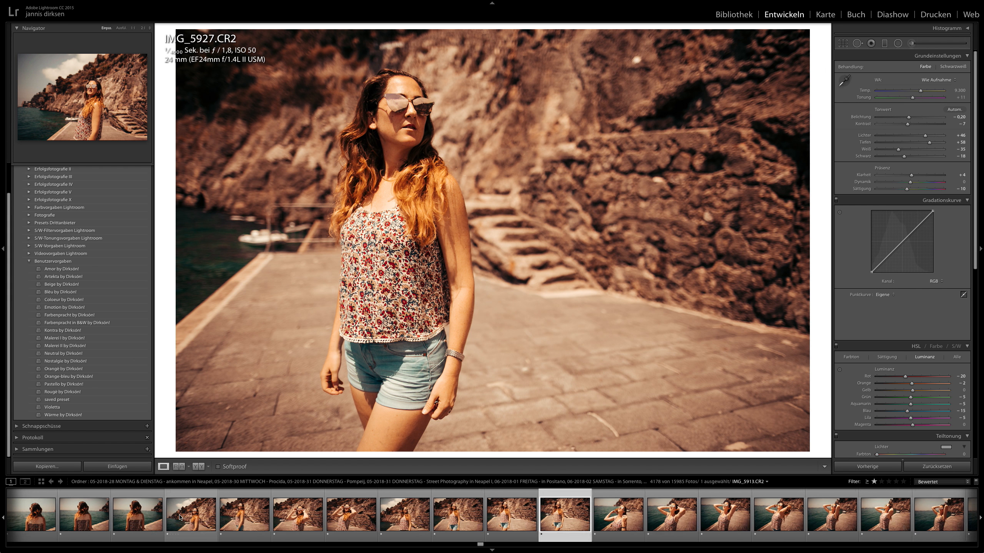
pyautogui.scroll(10, 180, 519)
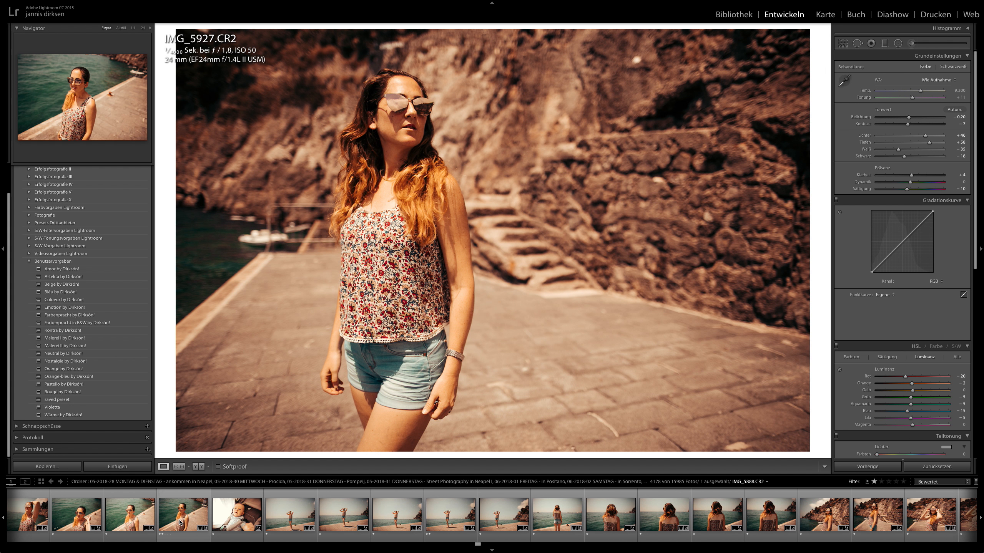
pyautogui.scroll(12, 116, 522)
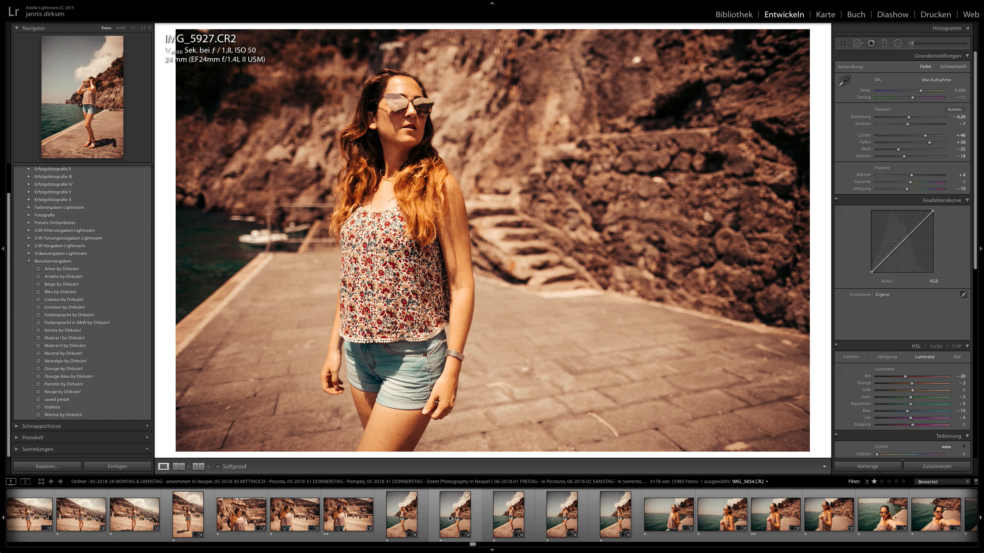
pyautogui.click(504, 517)
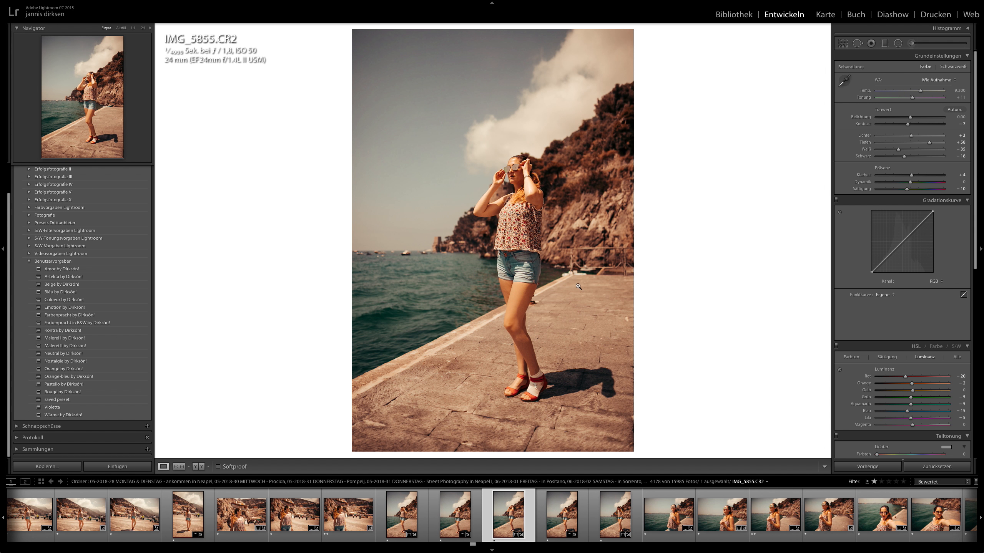
# Return to the Library grid and select the terrace railing photo IMG_6327.CR2 from further along in the series
pyautogui.click(733, 15)
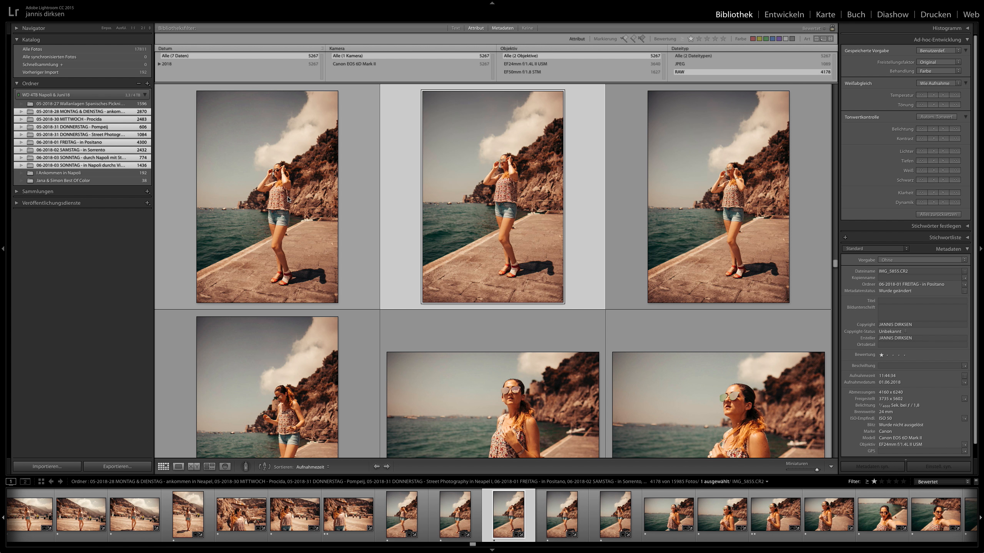
pyautogui.scroll(-3, 574, 207)
pyautogui.scroll(10, 574, 210)
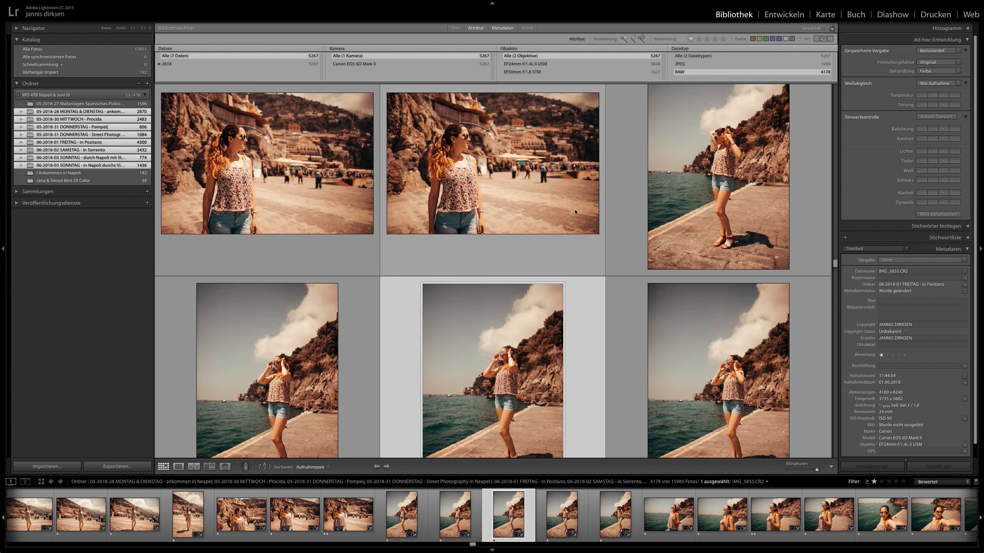
pyautogui.scroll(-8, 601, 217)
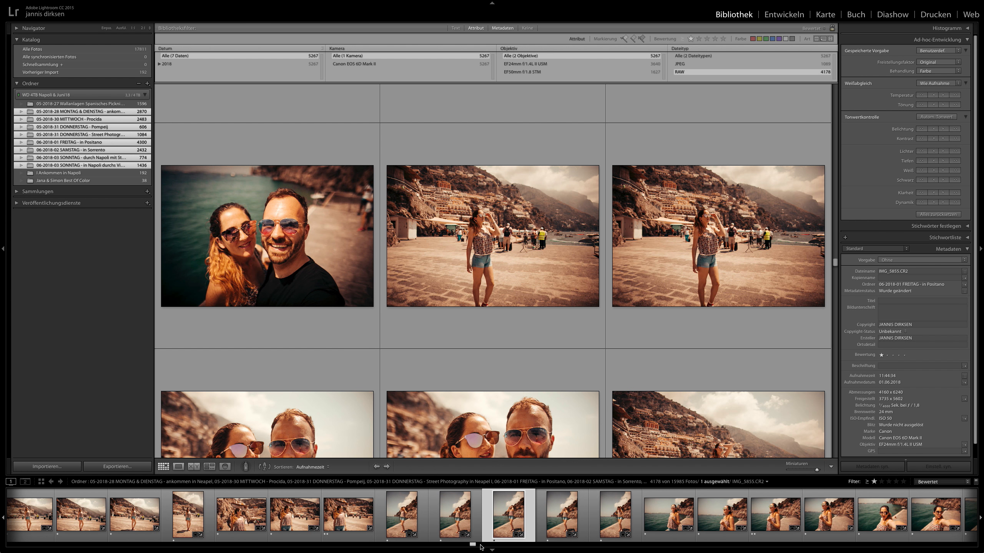
pyautogui.moveTo(480, 547); pyautogui.dragTo(536, 545)
pyautogui.click(433, 524)
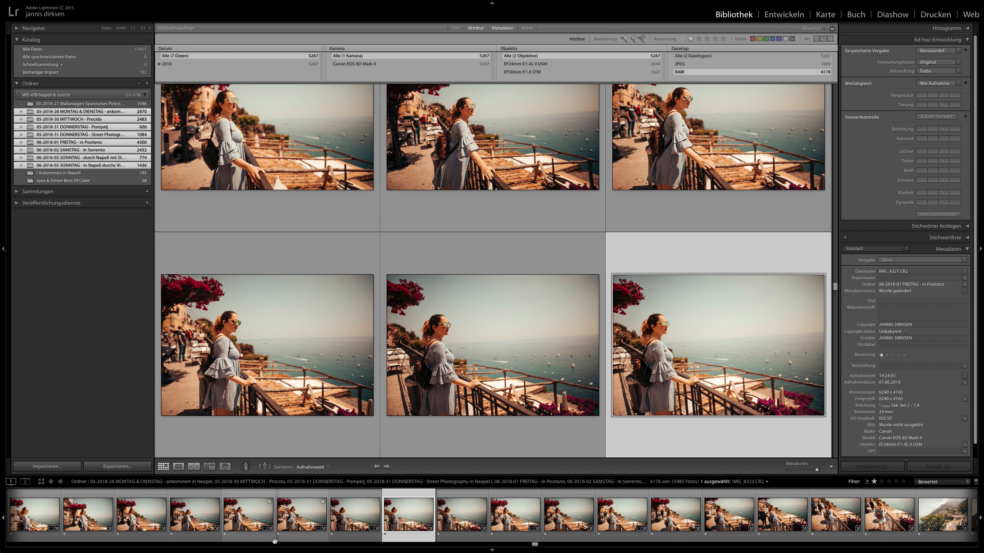
# Go back to the pier series in the Library and select the raised-arms photo IMG_5938.CR2
pyautogui.moveTo(534, 547)
pyautogui.mouseDown()
pyautogui.moveTo(522, 547)
pyautogui.moveTo(539, 545)
pyautogui.mouseUp()
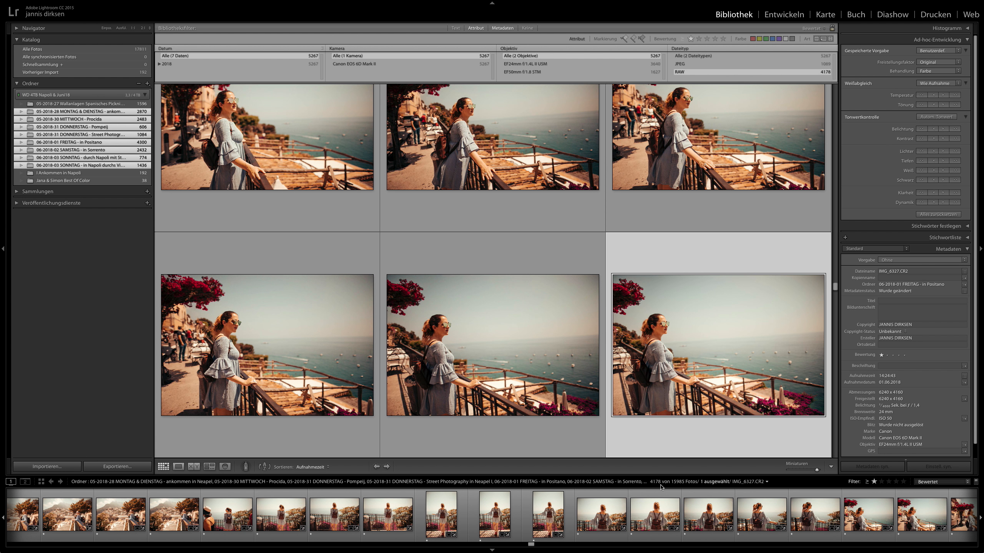
pyautogui.click(487, 544)
pyautogui.click(486, 544)
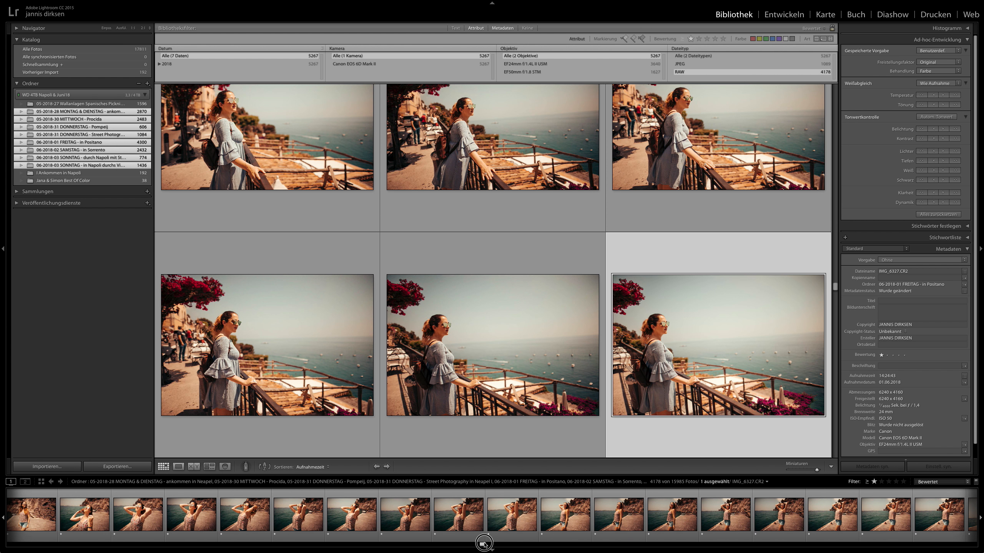
pyautogui.click(485, 545)
pyautogui.click(435, 512)
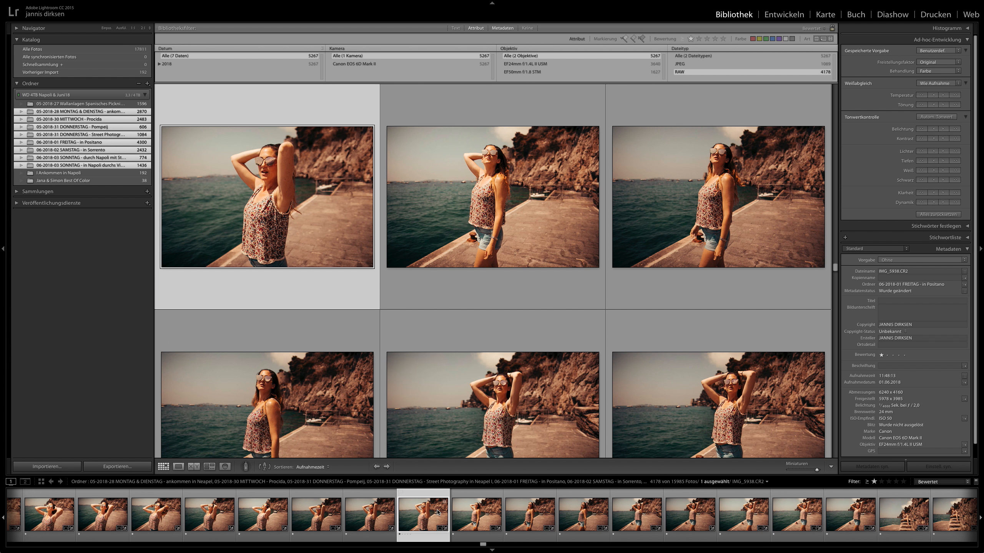
# Look through the earlier pier photos and select IMG_5928.CR2 in the grid
pyautogui.click(452, 545)
pyautogui.moveTo(452, 545)
pyautogui.mouseDown()
pyautogui.moveTo(351, 544)
pyautogui.moveTo(468, 544)
pyautogui.mouseUp()
pyautogui.scroll(2, 413, 248)
pyautogui.scroll(4, 413, 248)
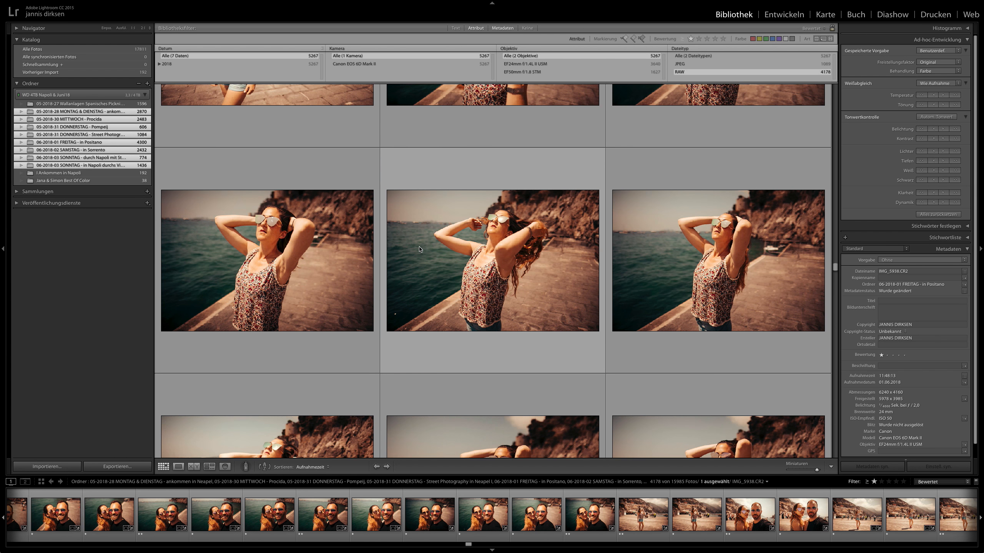
pyautogui.click(512, 244)
# Look through the grid back to the couple selfies and open IMG_5808.CR2 in the Develop module
pyautogui.scroll(2, 608, 238)
pyautogui.scroll(8, 609, 238)
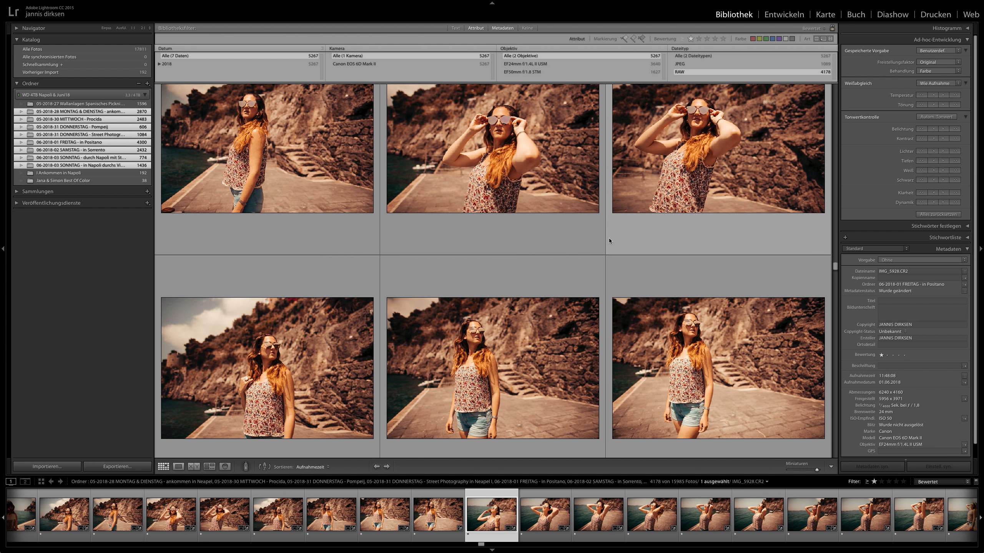
pyautogui.scroll(-2, 610, 238)
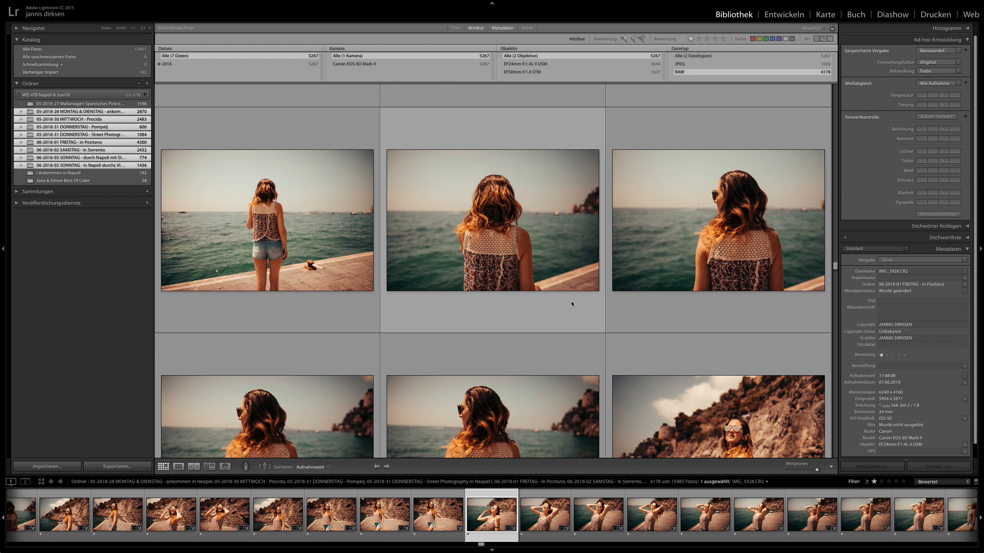
pyautogui.scroll(5, 446, 300)
pyautogui.scroll(8, 446, 301)
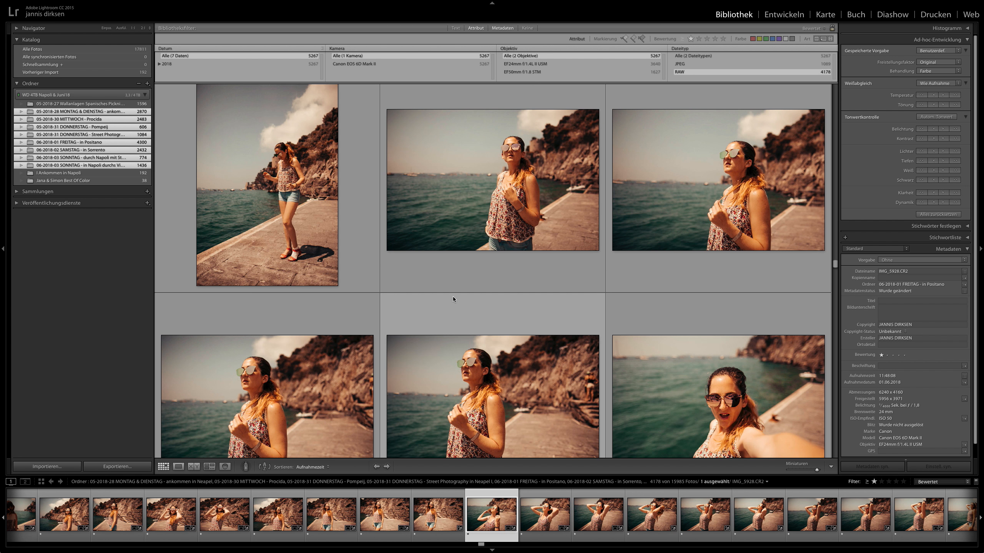
pyautogui.scroll(6, 453, 296)
pyautogui.scroll(6, 460, 296)
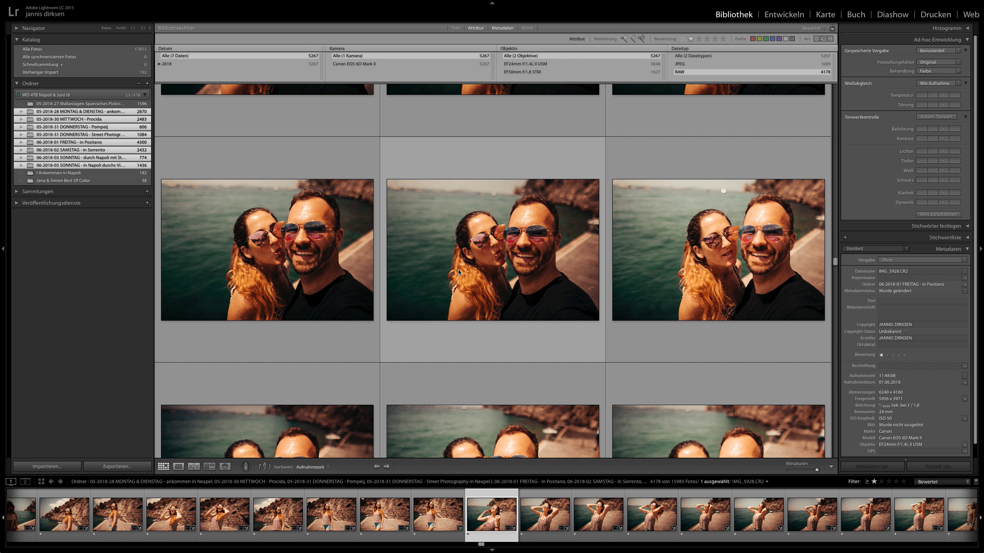
pyautogui.click(232, 242)
pyautogui.click(780, 14)
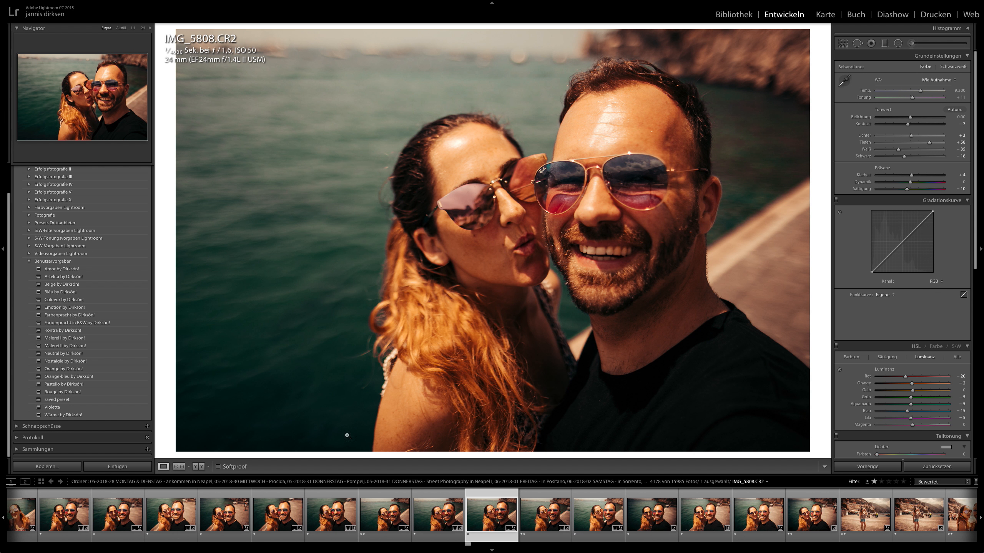
# View the red-dress portrait IMG_4911.CR2 and the green-sunglasses portraits IMG_4791.CR2 and IMG_4741.CR2 in Develop
pyautogui.moveTo(468, 545); pyautogui.dragTo(368, 545)
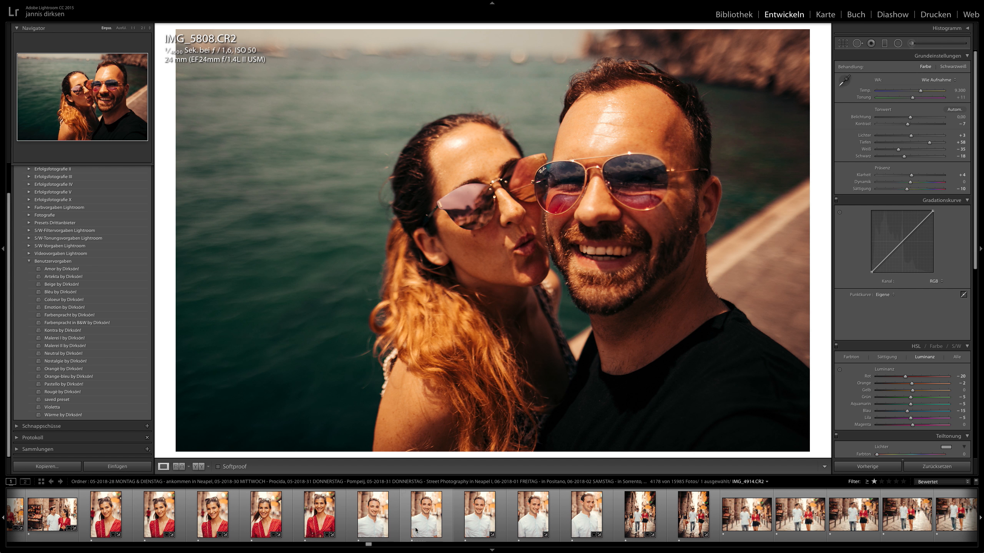
pyautogui.click(266, 515)
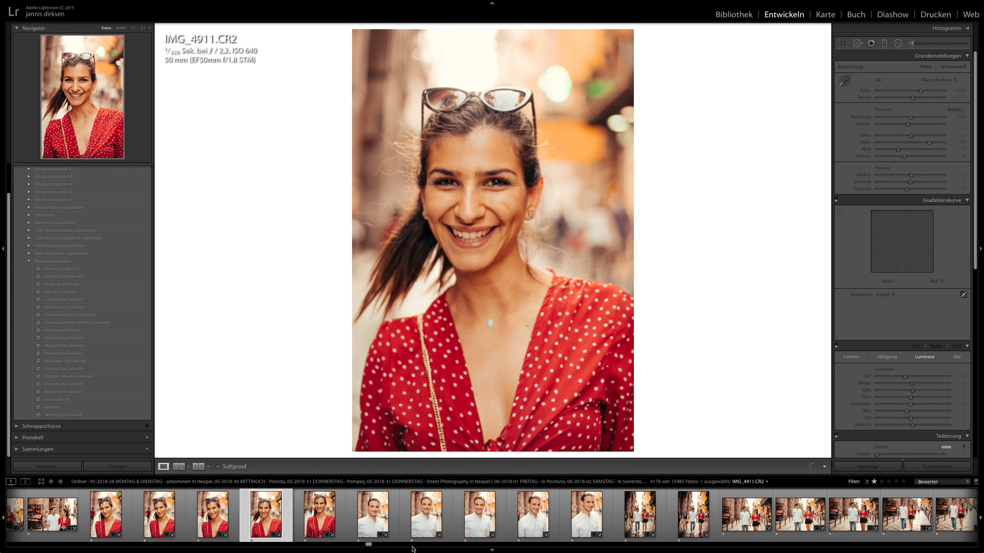
pyautogui.moveTo(368, 544); pyautogui.dragTo(352, 545)
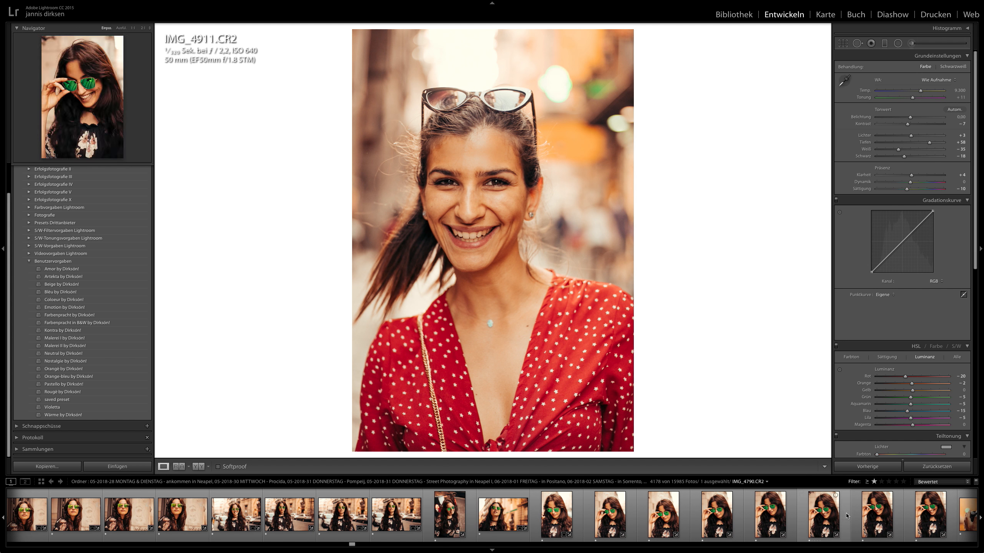
pyautogui.click(865, 518)
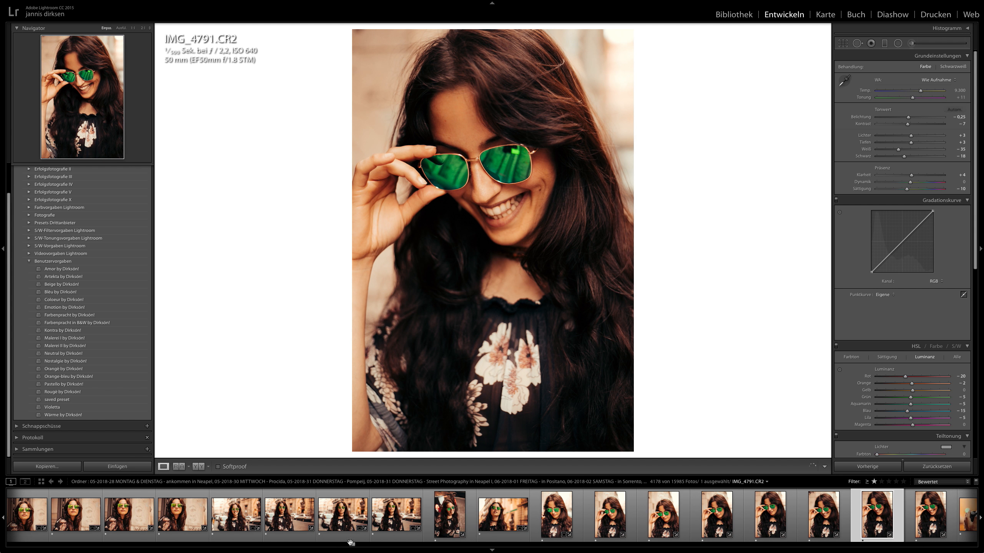
pyautogui.moveTo(352, 544); pyautogui.dragTo(349, 544)
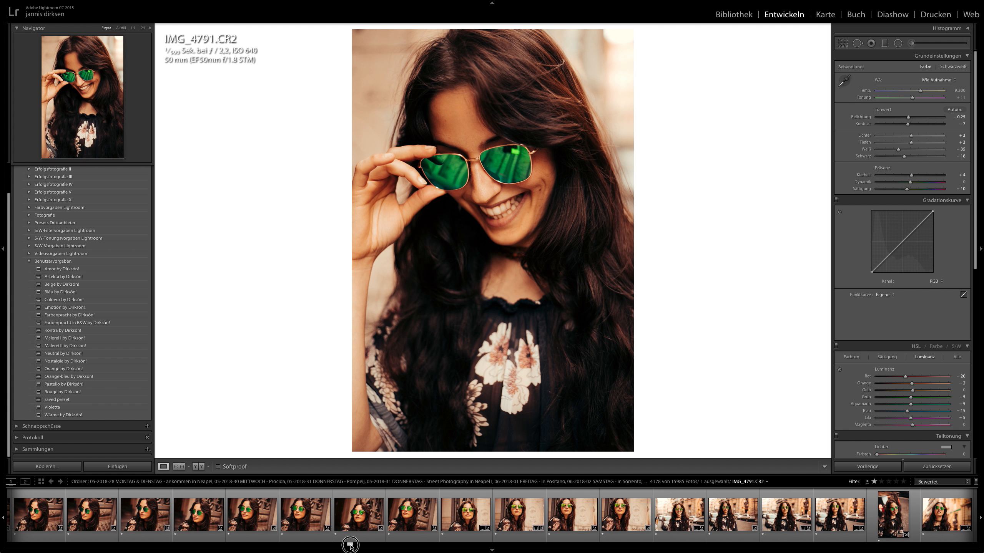
pyautogui.click(242, 511)
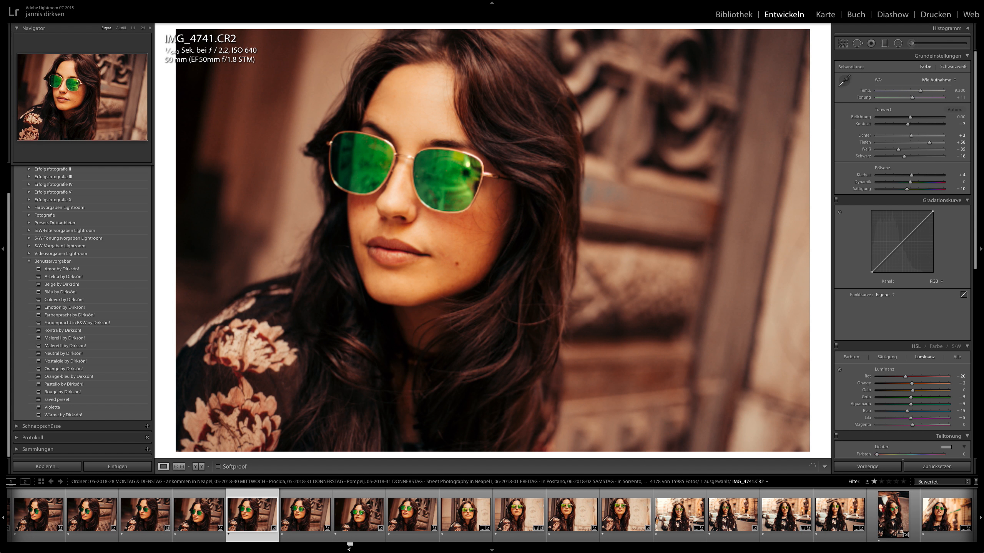
# View the blue-dress phone shot IMG_6511.CR2 and the pier photo with sunglasses and rock wall, IMG_5917.CR2
pyautogui.moveTo(350, 546); pyautogui.dragTo(320, 546)
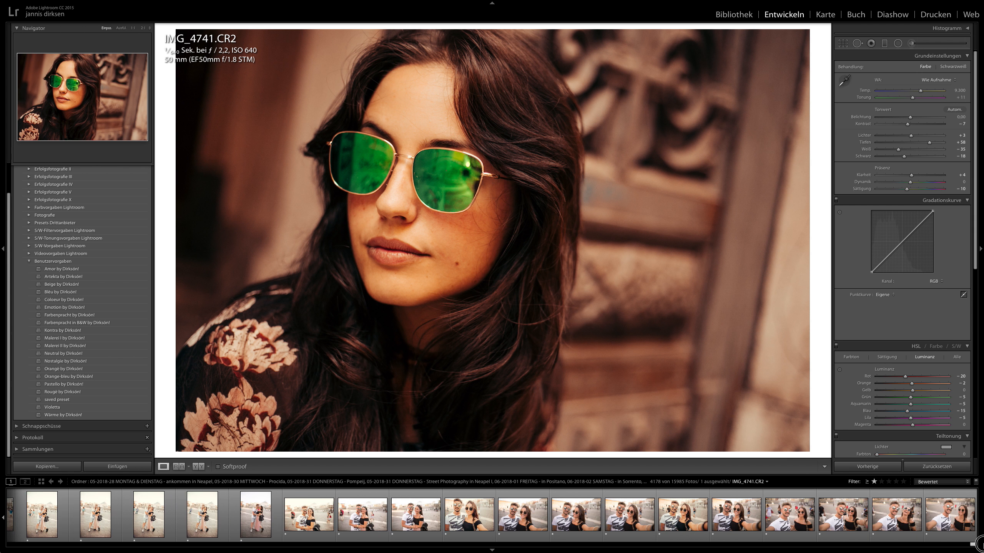
pyautogui.moveTo(553, 544); pyautogui.dragTo(532, 544)
pyautogui.click(552, 521)
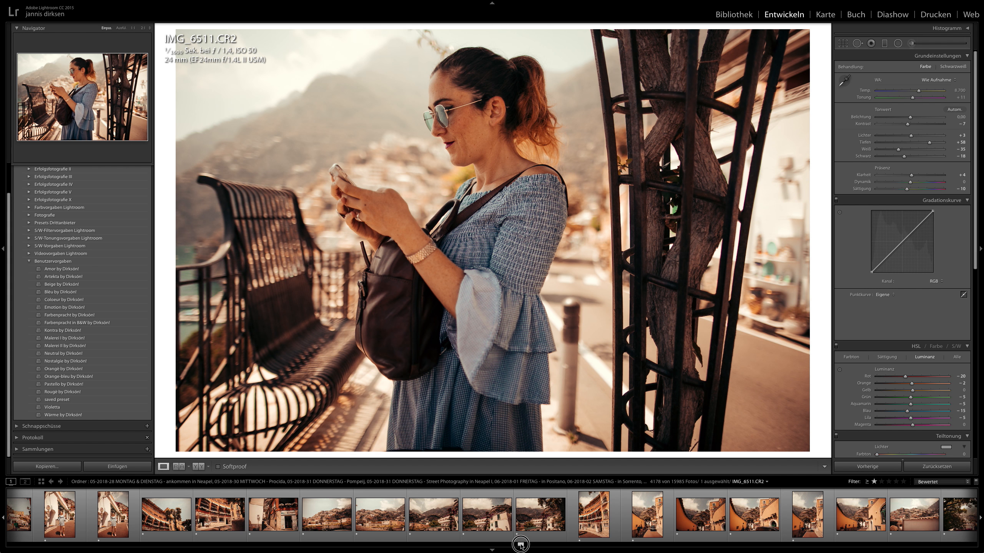
pyautogui.moveTo(482, 546); pyautogui.dragTo(479, 544)
pyautogui.click(711, 518)
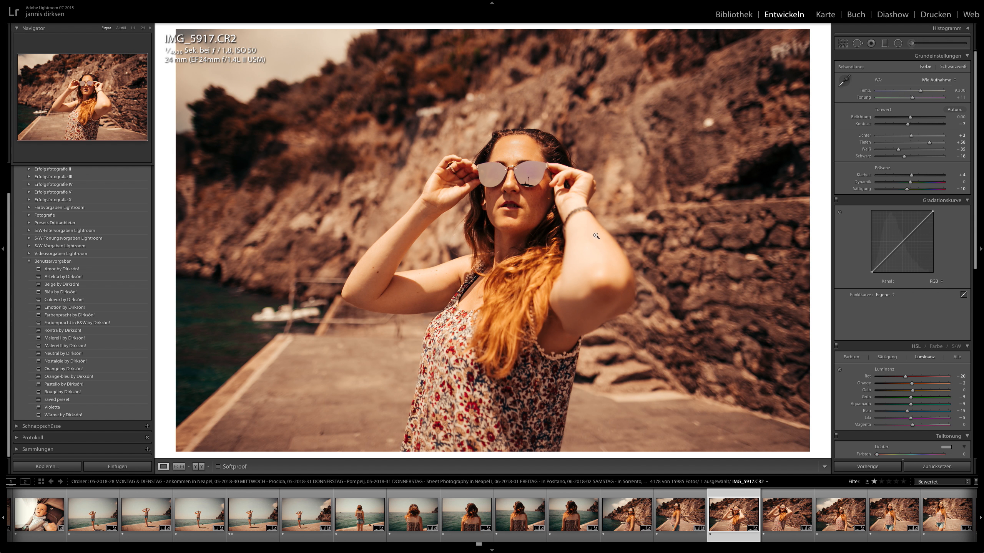
# Open the pier portrait IMG_5923.CR2 and reset all its develop settings
pyautogui.click(840, 515)
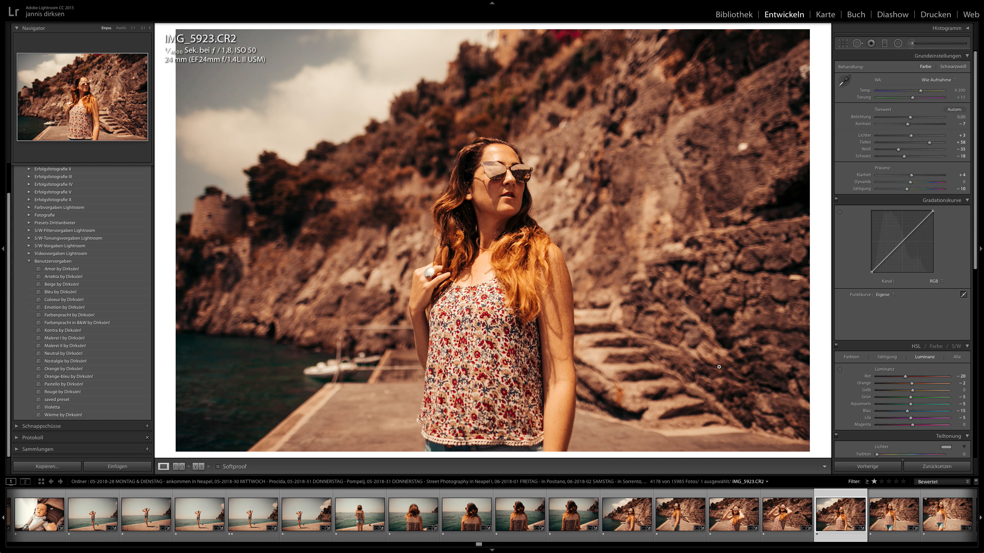
pyautogui.click(929, 467)
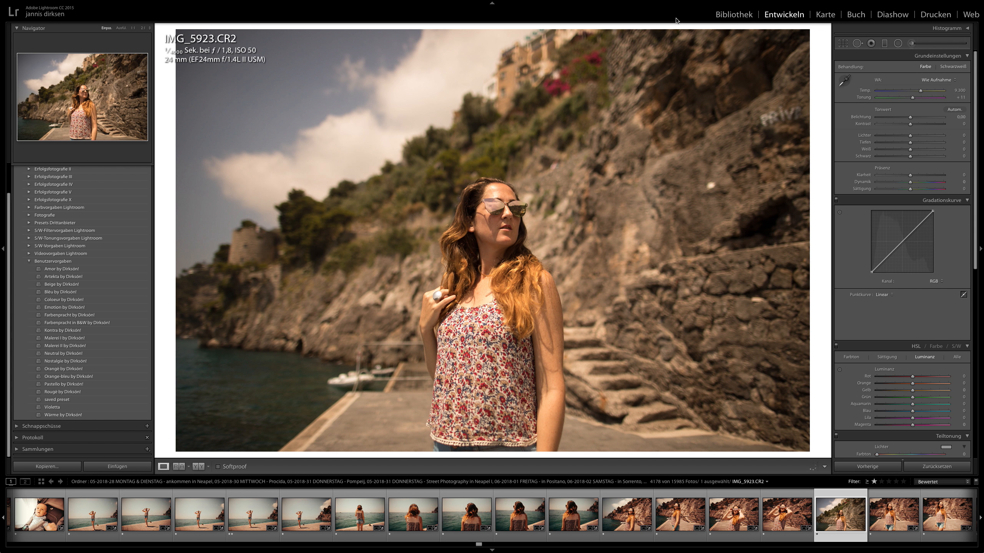
# Look through the library grid to examine the colour look of the swimming pool photos
pyautogui.click(734, 14)
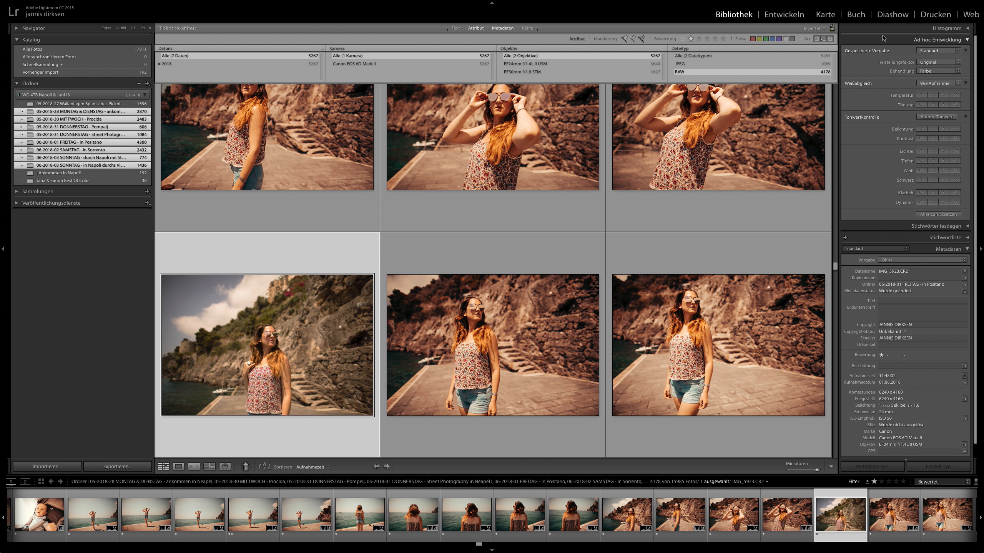
pyautogui.moveTo(835, 265); pyautogui.dragTo(840, 356)
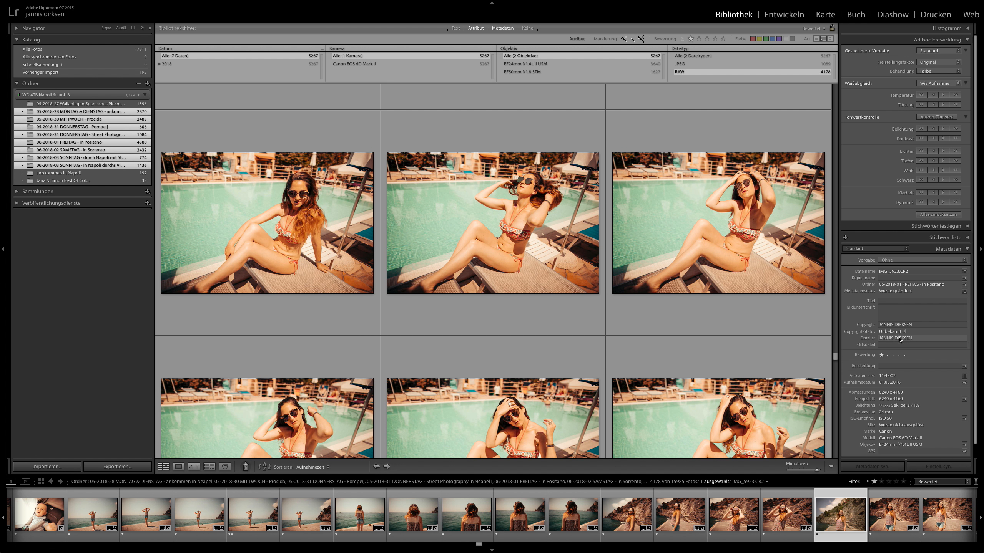
pyautogui.scroll(-5, 558, 280)
pyautogui.scroll(-5, 558, 279)
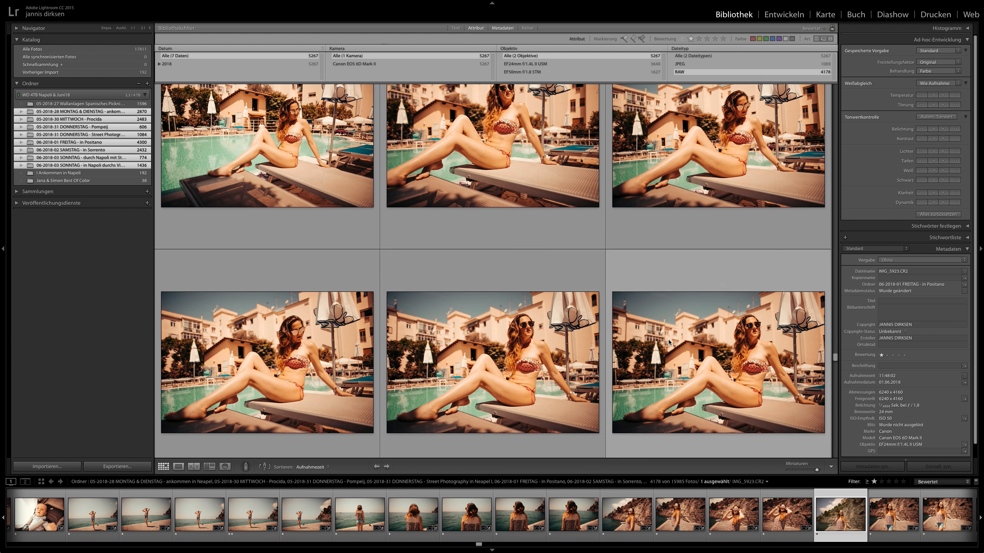
# Apply the Pastello user preset to IMG_5923.CR2 in Develop, resetting once to compare with the original before reapplying it
pyautogui.click(781, 15)
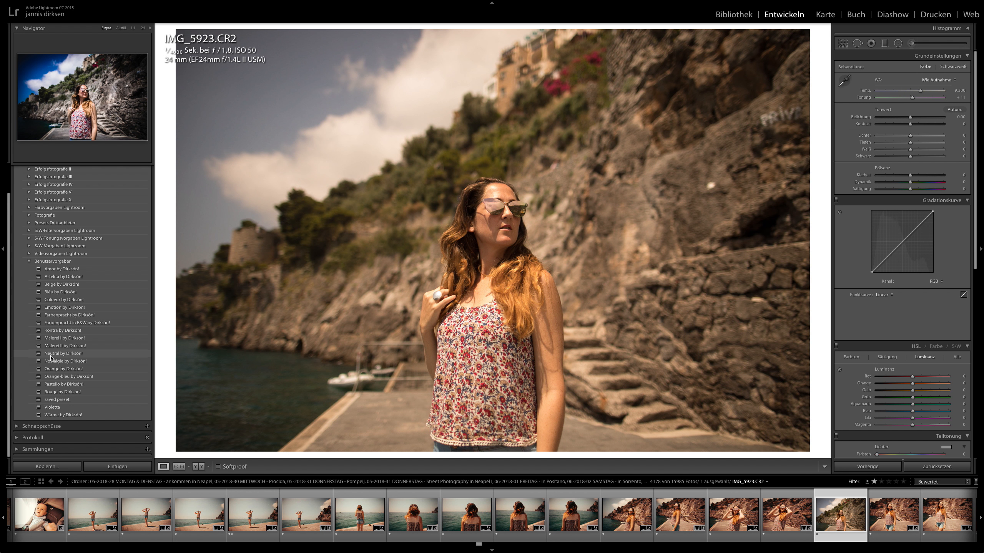
pyautogui.click(66, 386)
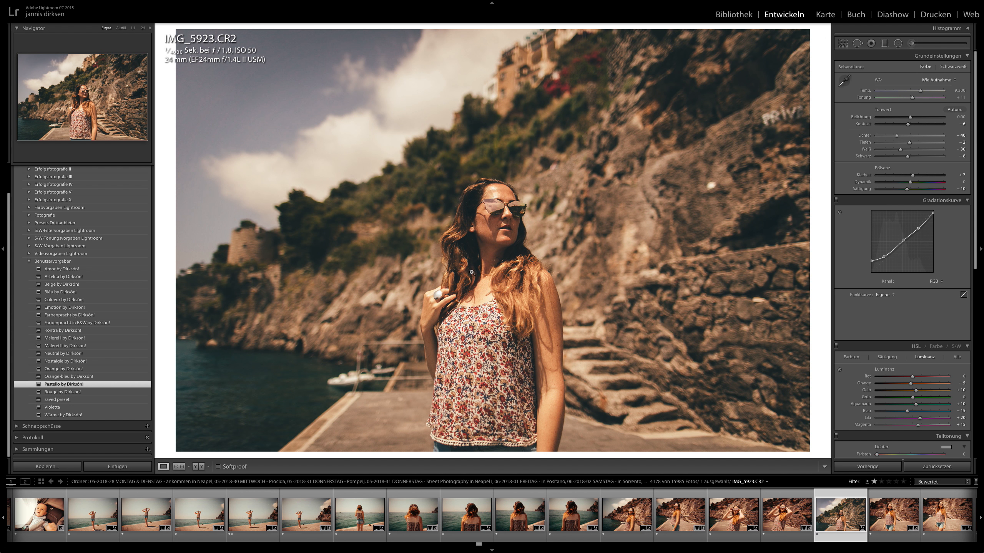
pyautogui.click(936, 466)
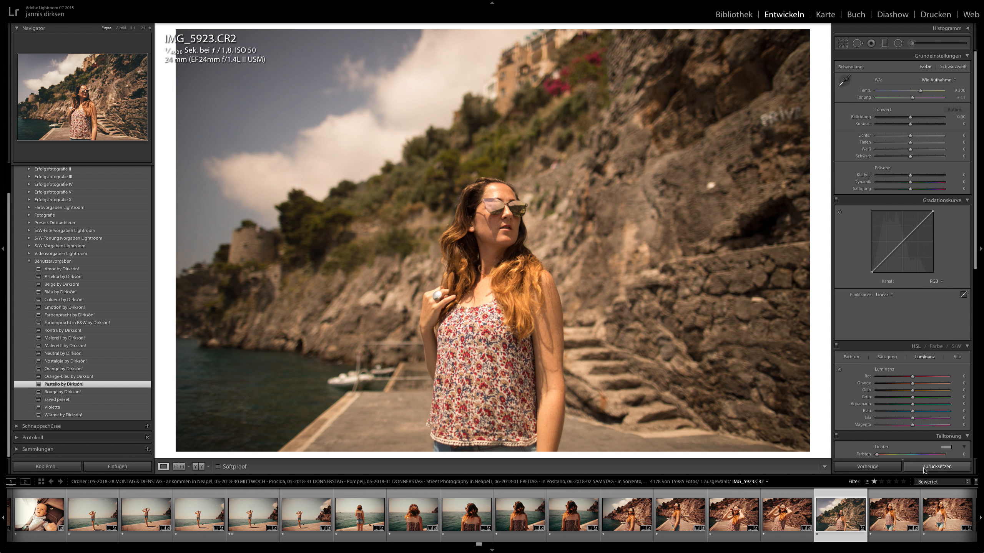
pyautogui.click(103, 385)
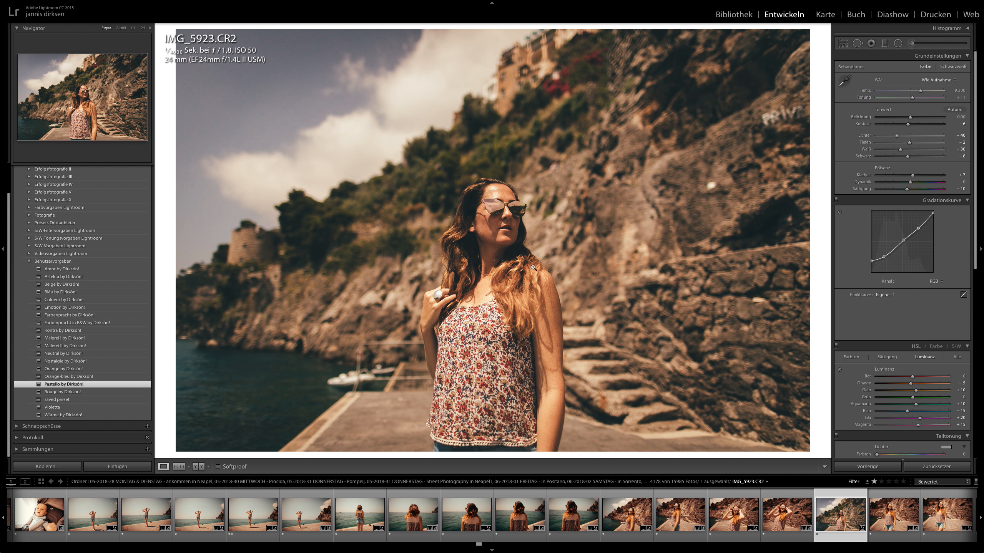
# Select the nine photos from IMG_5923.CR2 through IMG_5933.CR2 and synchronize all develop settings across them
pyautogui.scroll(-5, 591, 520)
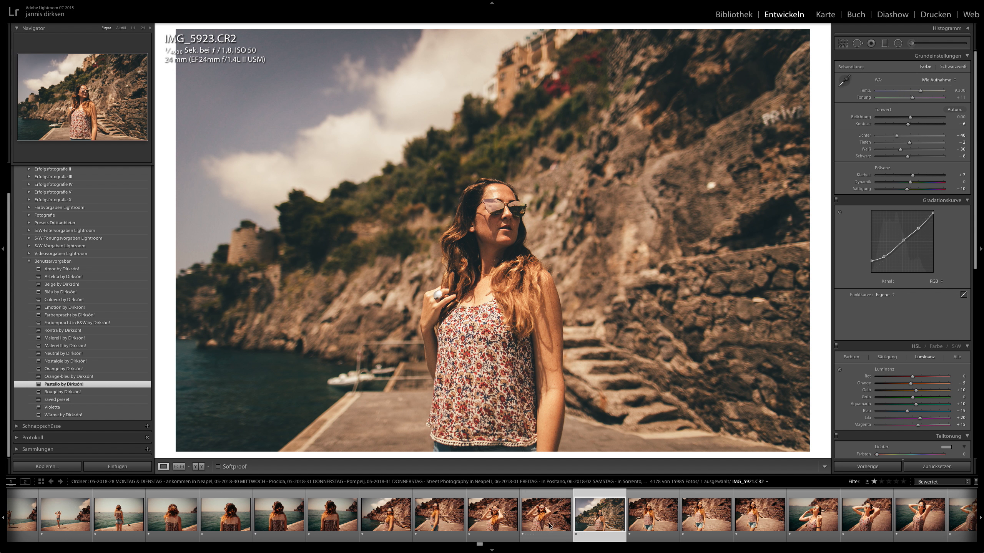
pyautogui.scroll(-3, 593, 524)
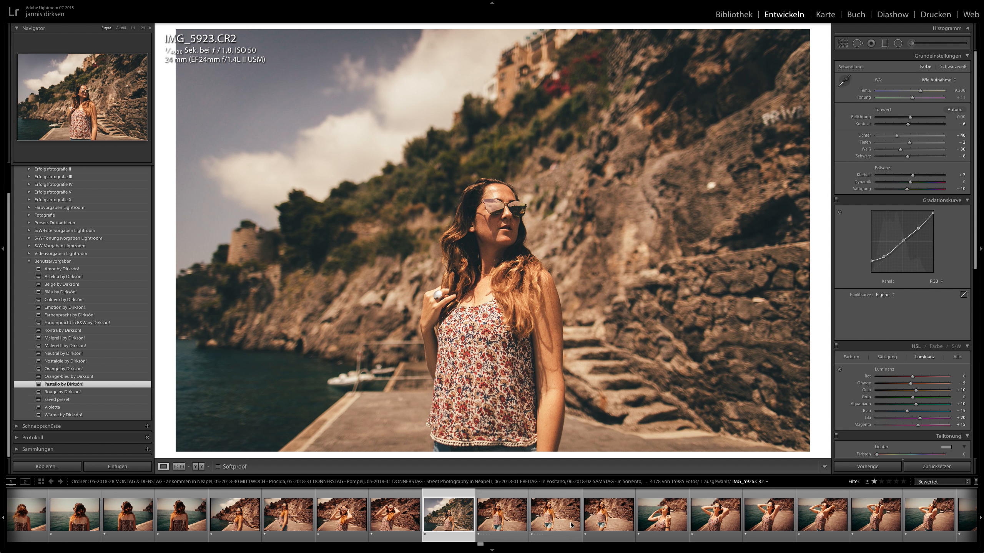
pyautogui.keyDown('shift'); pyautogui.click(879, 517); pyautogui.keyUp('shift')
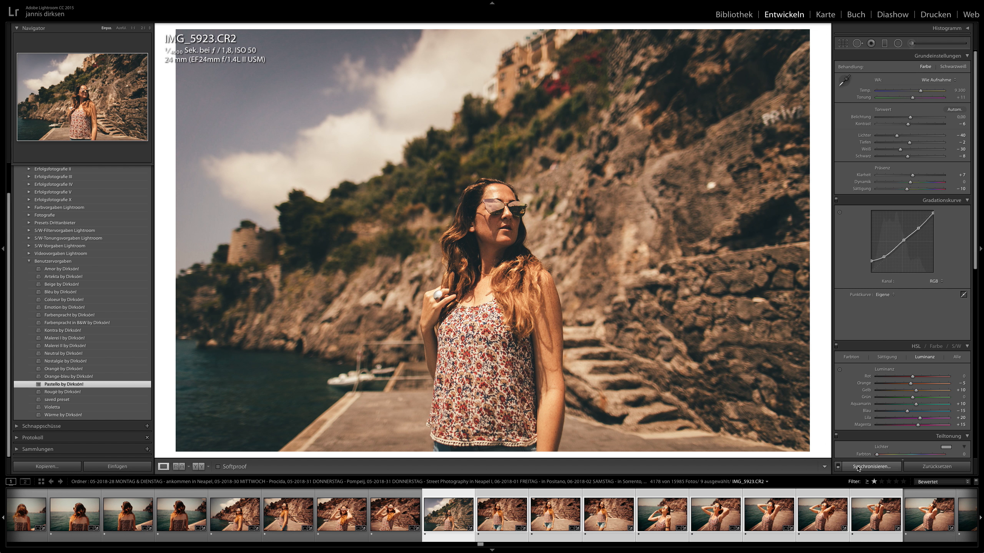
pyautogui.click(858, 467)
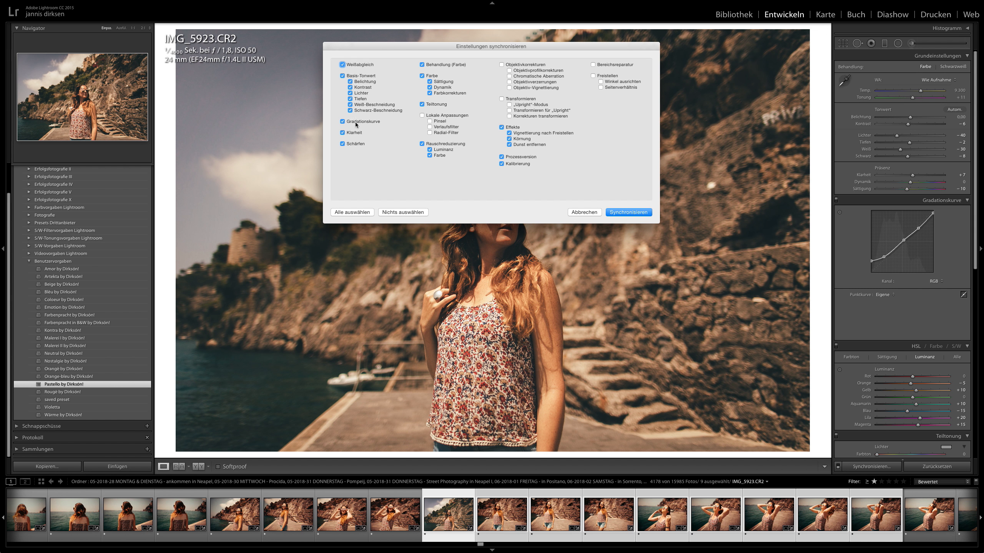
pyautogui.click(353, 212)
pyautogui.click(647, 215)
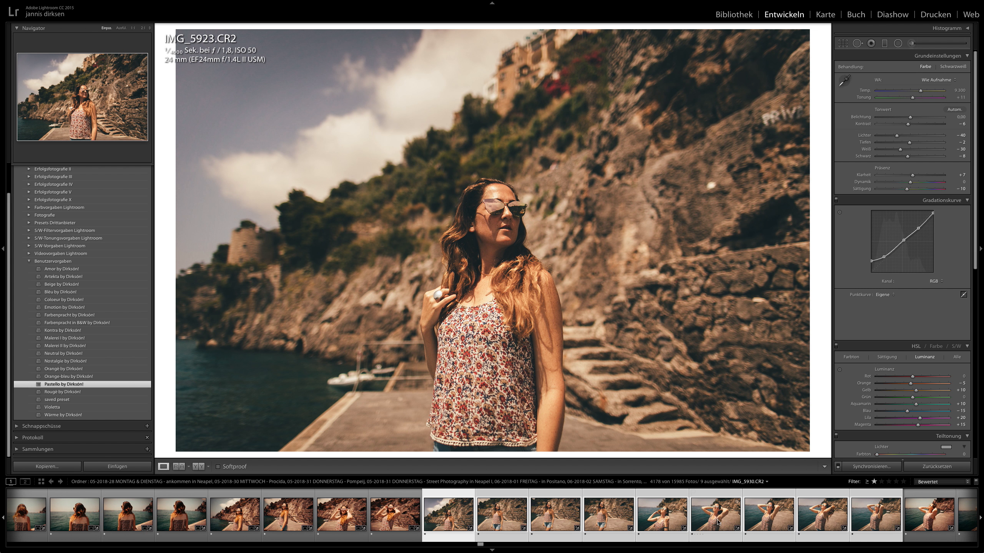
# Check the preset's look on the synchronized photos IMG_5926.CR2, IMG_5930.CR2 and IMG_5933.CR2
pyautogui.click(561, 522)
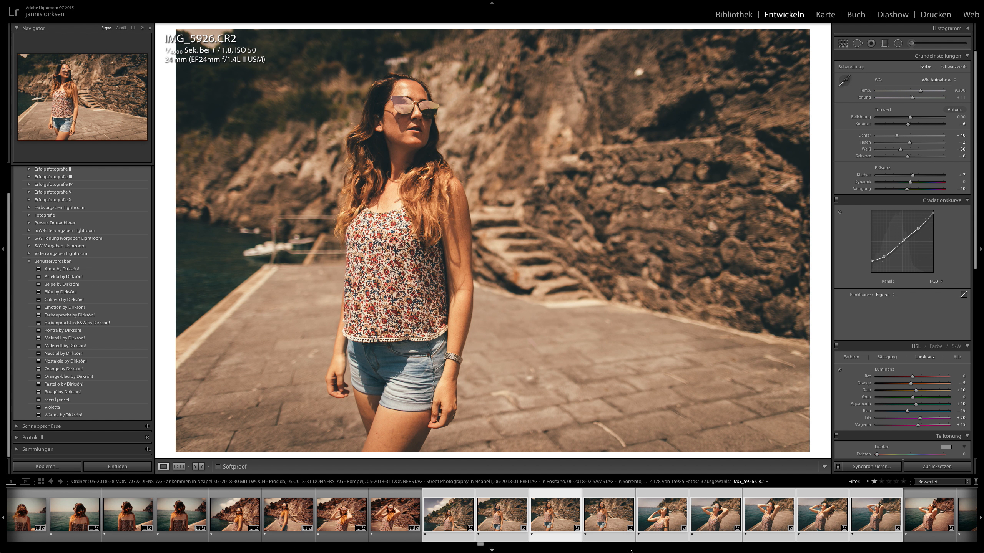
pyautogui.click(722, 519)
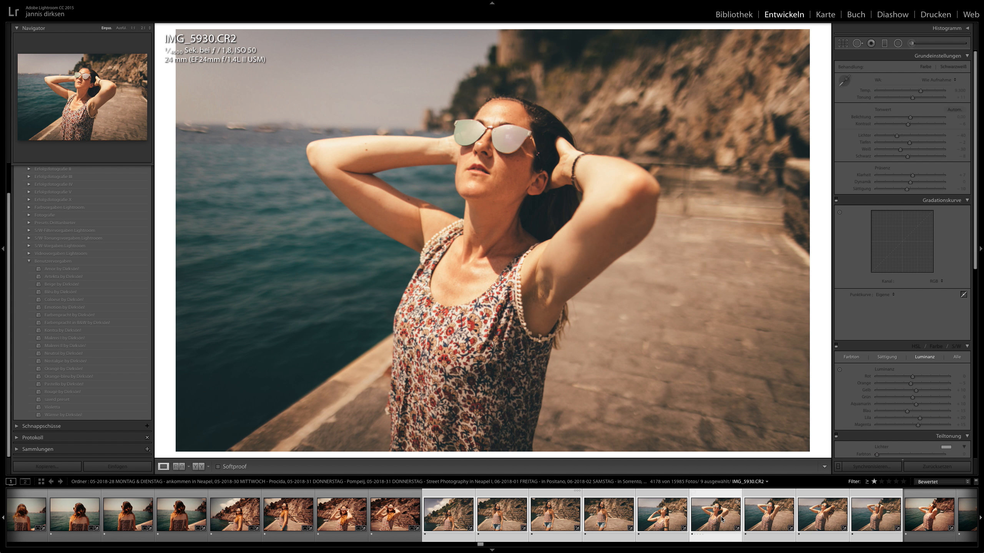
pyautogui.click(867, 519)
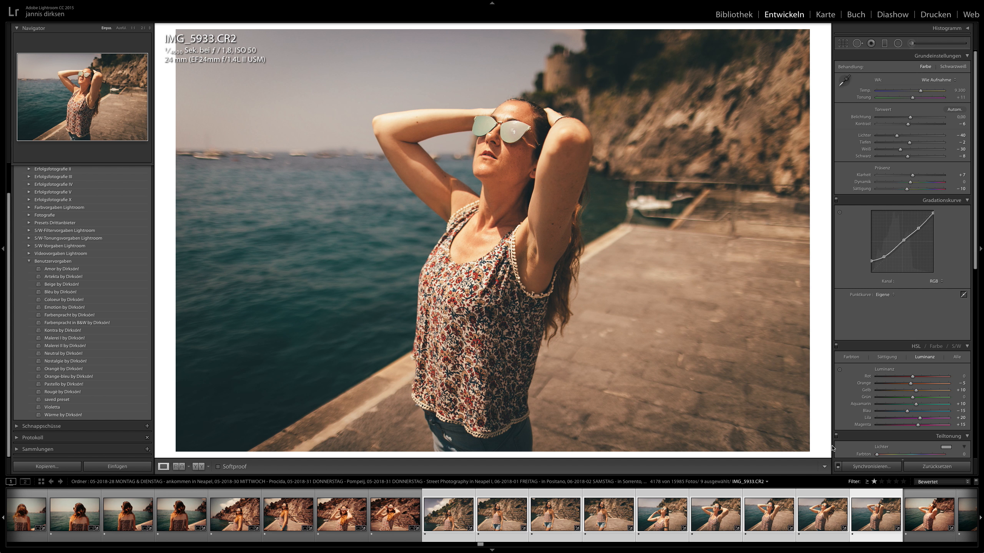
# Undo the photo switches and the settings synchronization, going back to IMG_5923.CR2
pyautogui.hotkey('ctrl', 'z')
pyautogui.hotkey('ctrl', 'z')
pyautogui.hotkey('ctrl', 'z')
pyautogui.hotkey('ctrl', 'z')
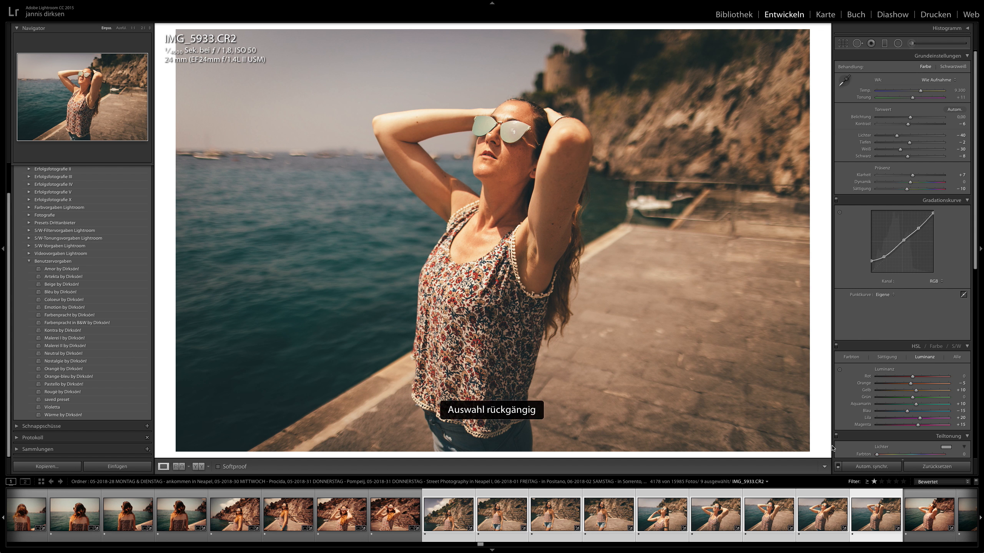
pyautogui.hotkey('ctrl', 'z')
pyautogui.hotkey('ctrl', 'z')
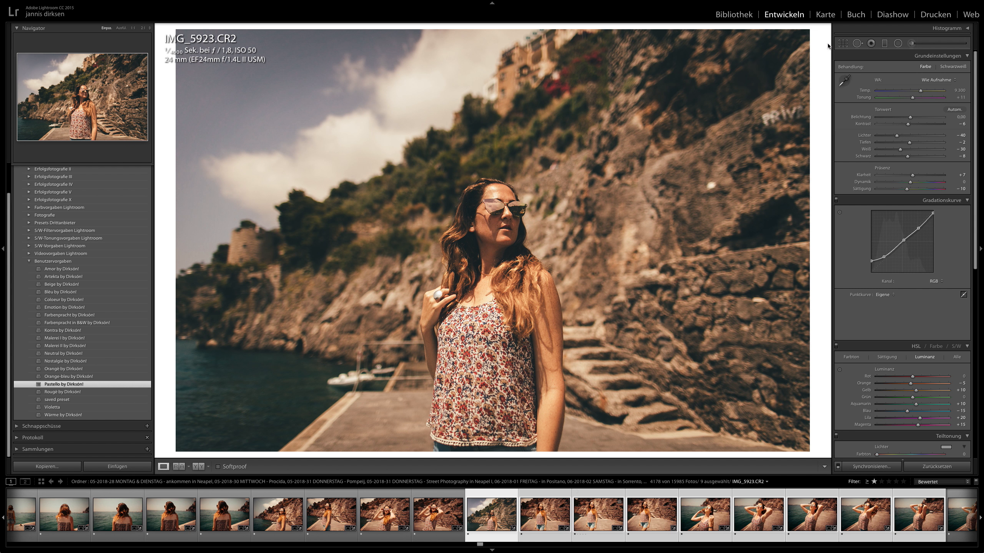
# Crop IMG_5923.CR2 tighter around the woman by pulling in the upper-left corner of the frame
pyautogui.click(840, 43)
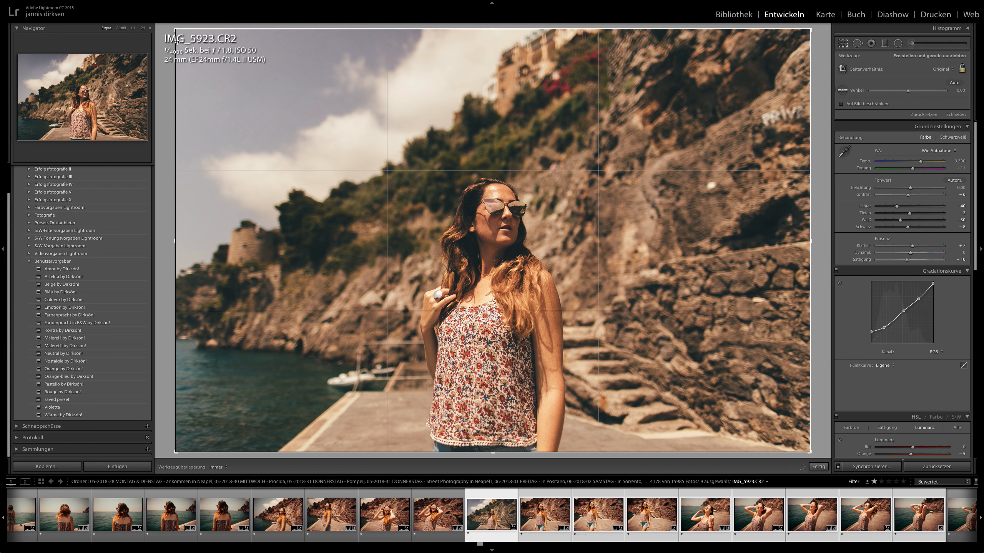
pyautogui.moveTo(175, 29); pyautogui.dragTo(286, 112)
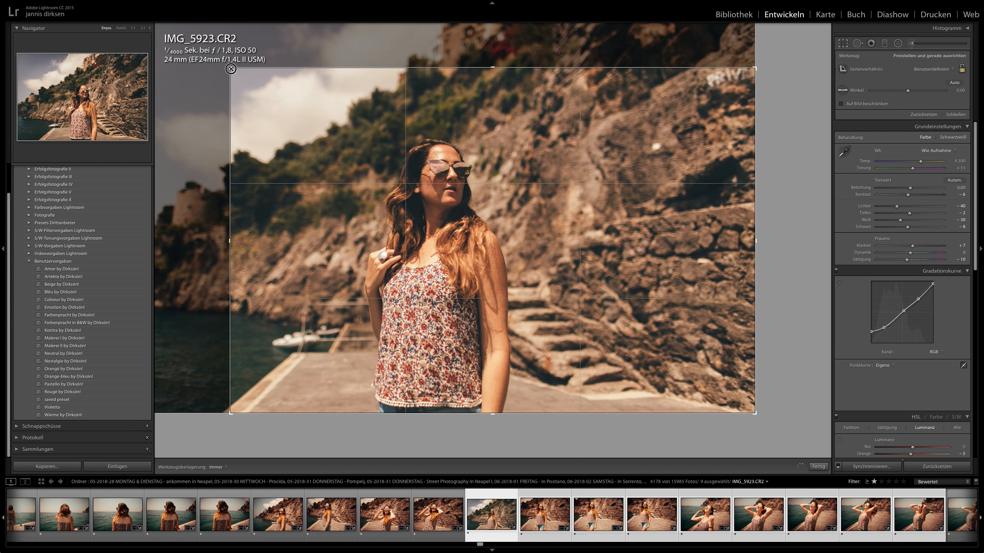
pyautogui.click(842, 43)
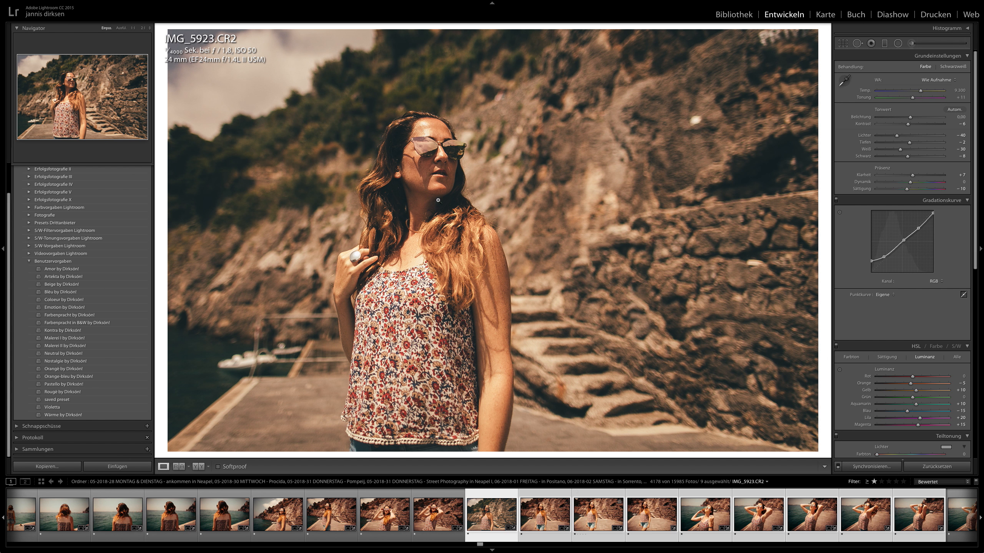
# Reset IMG_5923.CR2 and set exposure to +0.40, contrast to +20, highlights to −26 and shadows to +43
pyautogui.click(925, 468)
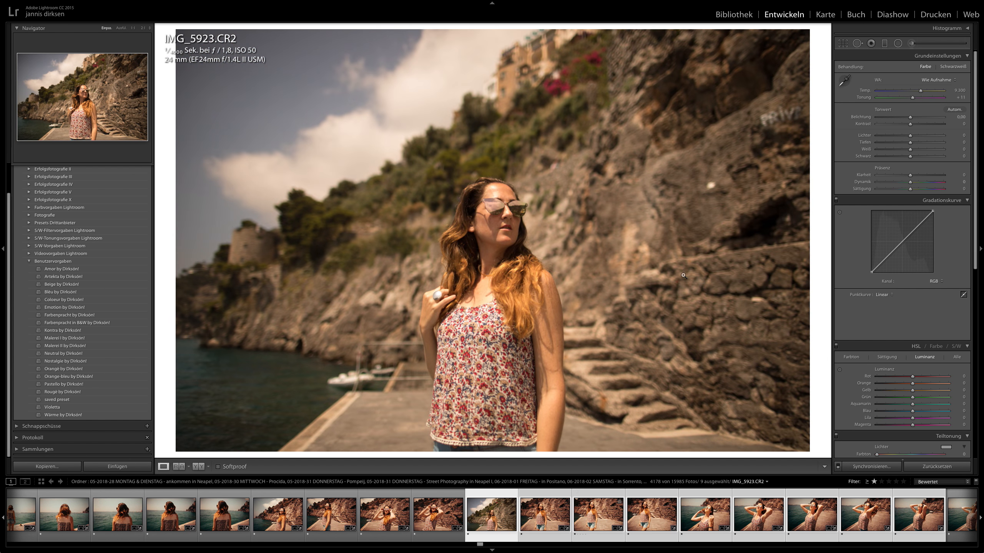
pyautogui.moveTo(911, 142)
pyautogui.mouseDown()
pyautogui.moveTo(923, 142)
pyautogui.moveTo(913, 117)
pyautogui.moveTo(901, 135)
pyautogui.moveTo(917, 124)
pyautogui.mouseUp()
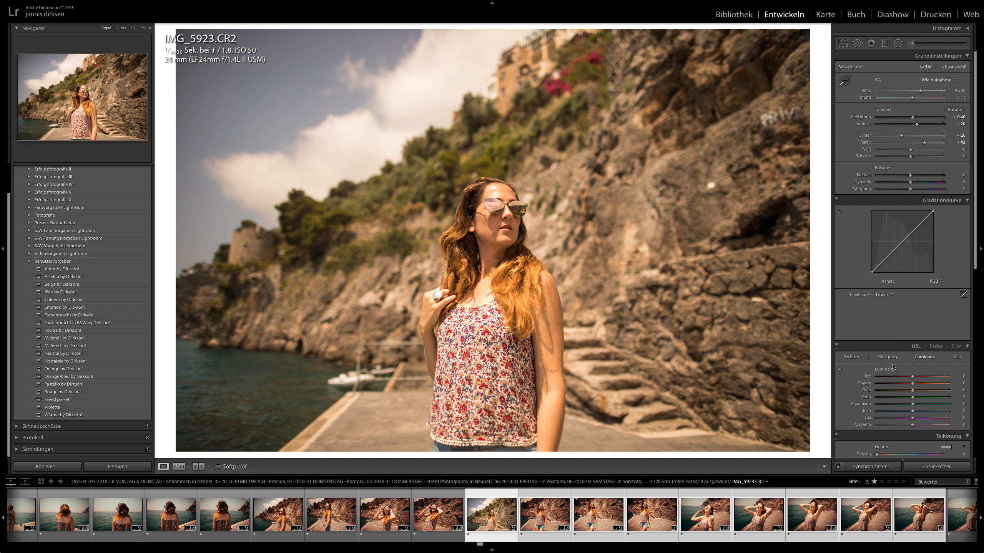
# Shift the HSL hue of aquamarine to −42 and blue to −95, and refine exposure to +0.35 and contrast to +31
pyautogui.moveTo(913, 411); pyautogui.dragTo(895, 411)
pyautogui.click(853, 358)
pyautogui.moveTo(913, 411); pyautogui.dragTo(877, 406)
pyautogui.scroll(-5, 902, 310)
pyautogui.scroll(4, 894, 280)
pyautogui.scroll(2, 894, 281)
pyautogui.moveTo(917, 124); pyautogui.dragTo(912, 117)
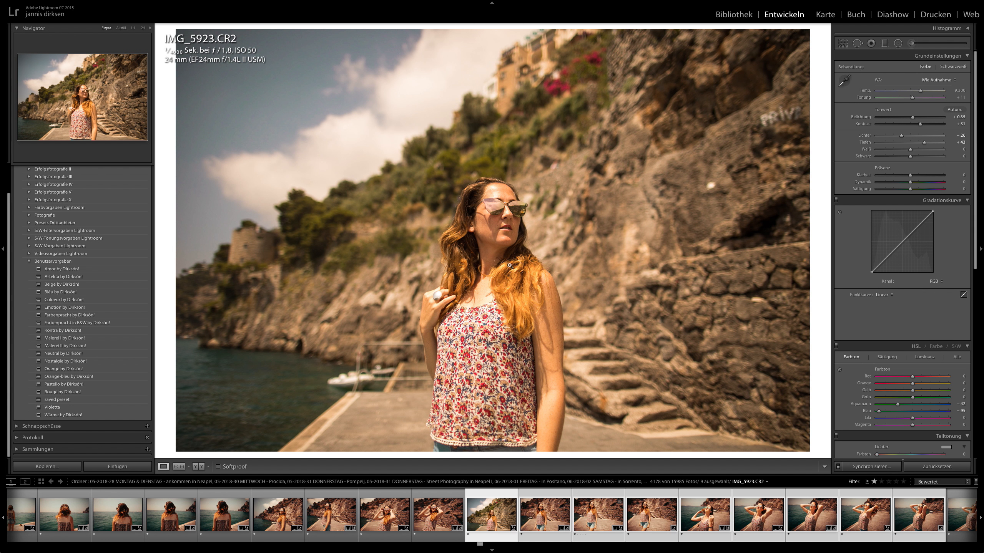
# Synchronize the manual adjustments to all nine selected photos and check them on IMG_5927.CR2, IMG_5930.CR2 and IMG_5933.CR2
pyautogui.click(871, 467)
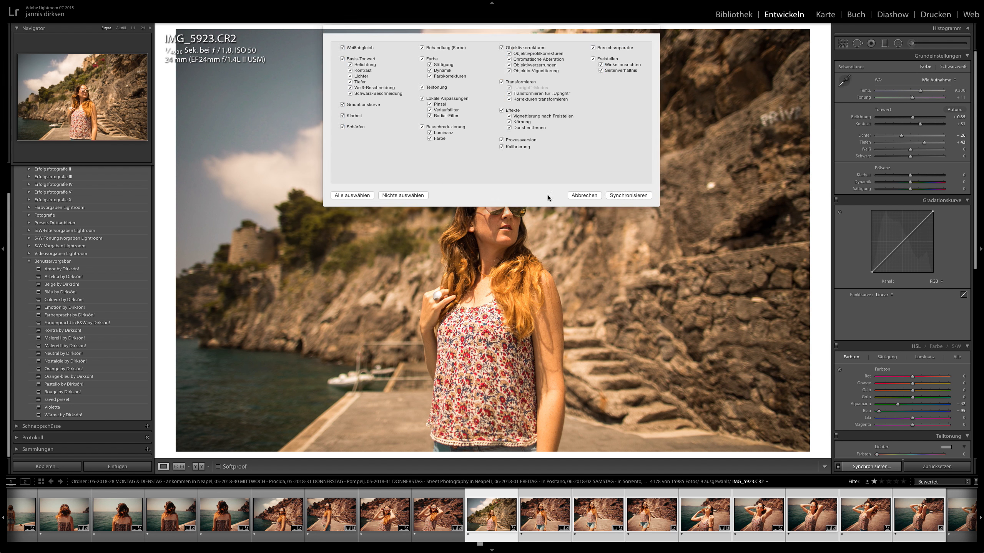
pyautogui.click(616, 196)
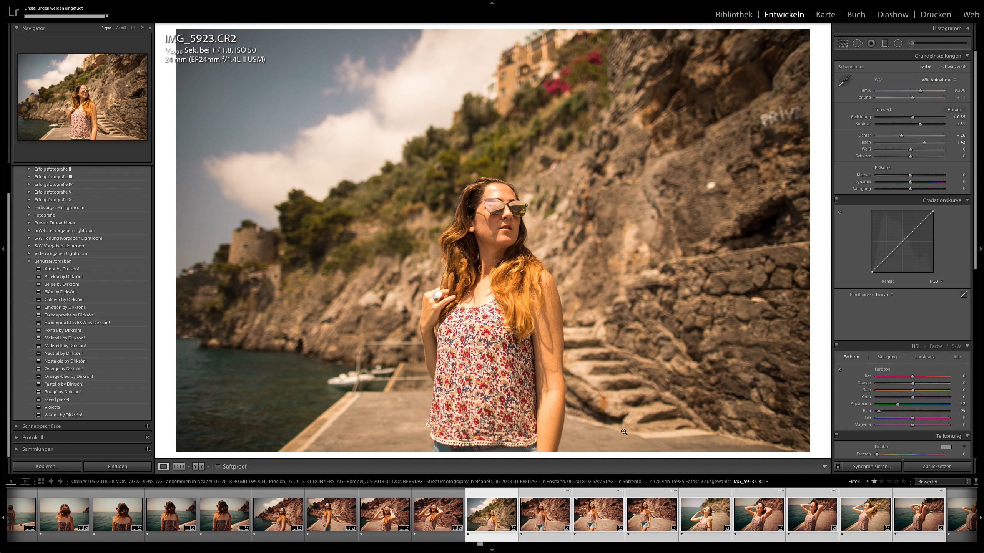
pyautogui.click(652, 516)
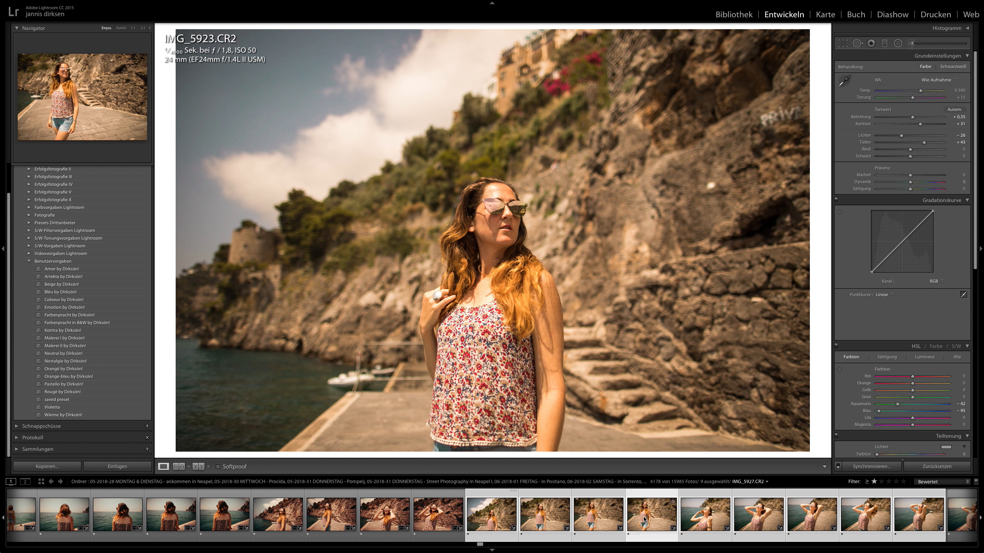
pyautogui.click(770, 517)
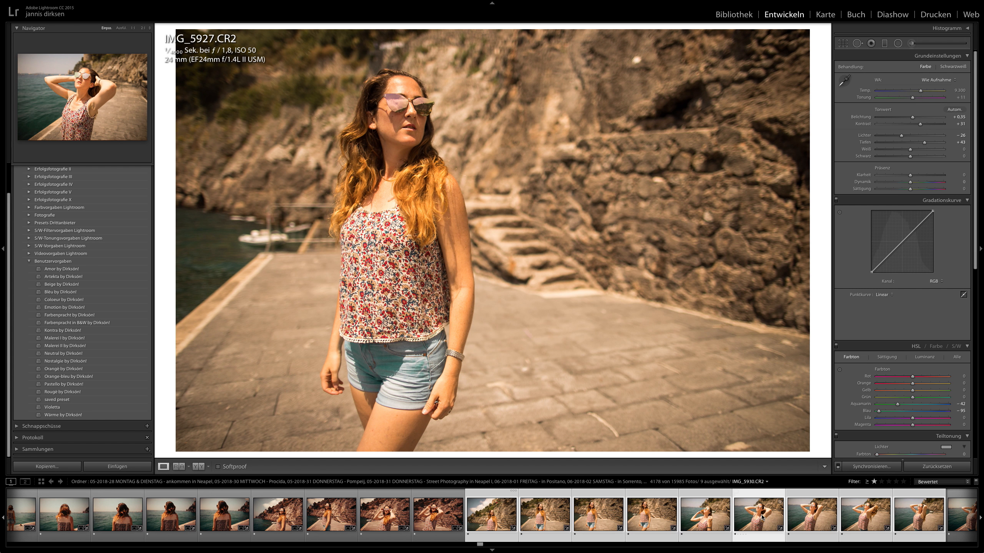
pyautogui.click(905, 519)
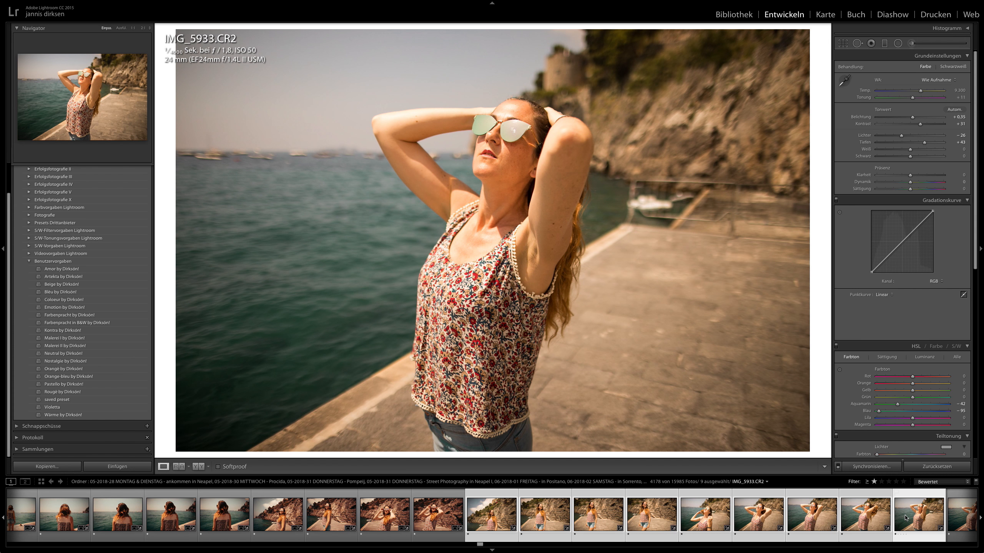
# Undo the photo switches and the synchronization of the manual adjustments
pyautogui.hotkey('ctrl', 'z')
pyautogui.hotkey('ctrl', 'z')
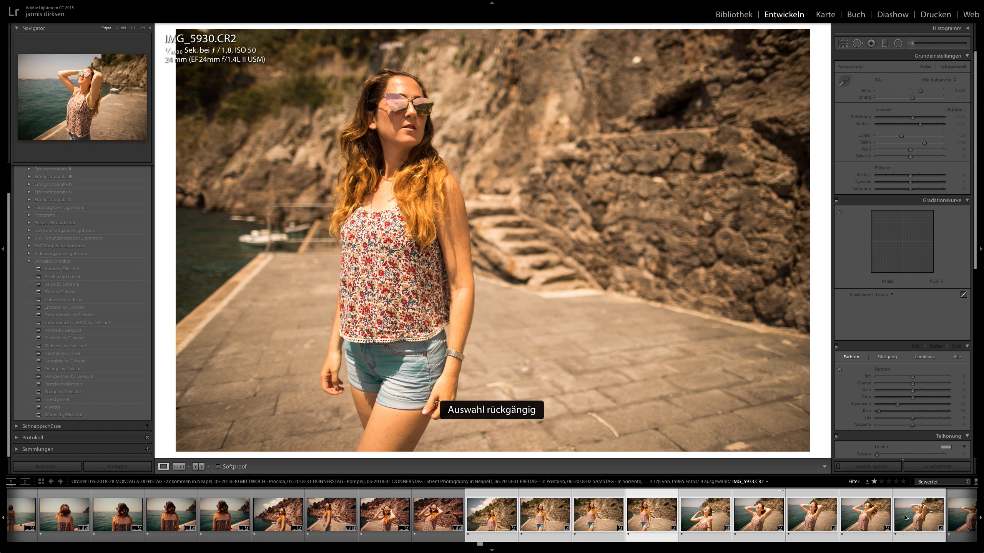
pyautogui.hotkey('ctrl', 'z')
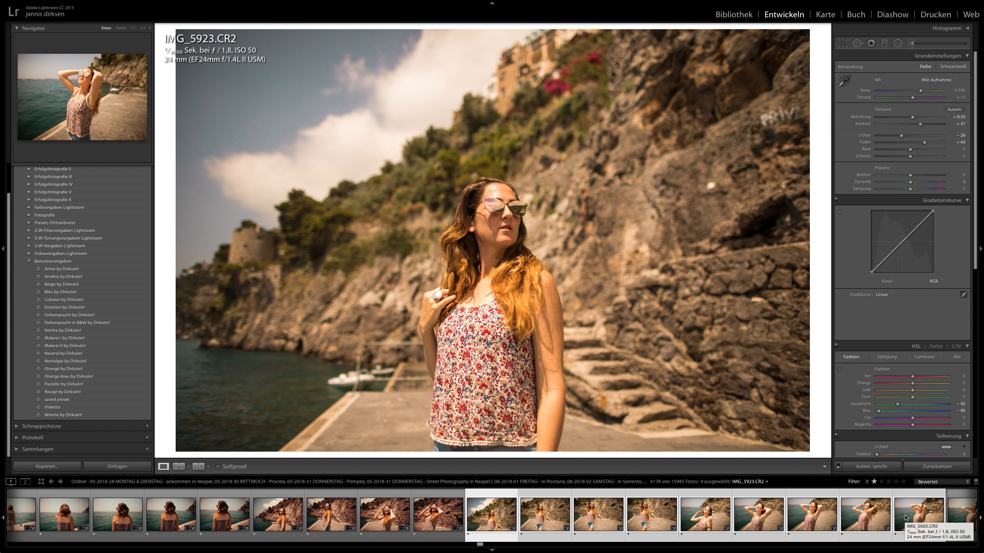
pyautogui.hotkey('ctrl', 'z')
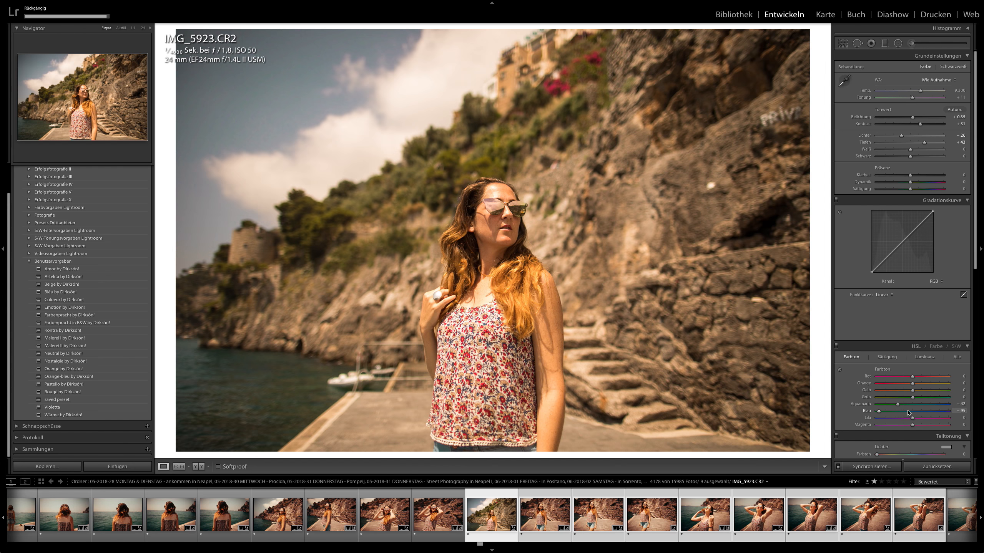
# Reset IMG_5923.CR2 to its original settings and lower its saturation to −100 to make it monochrome
pyautogui.click(937, 467)
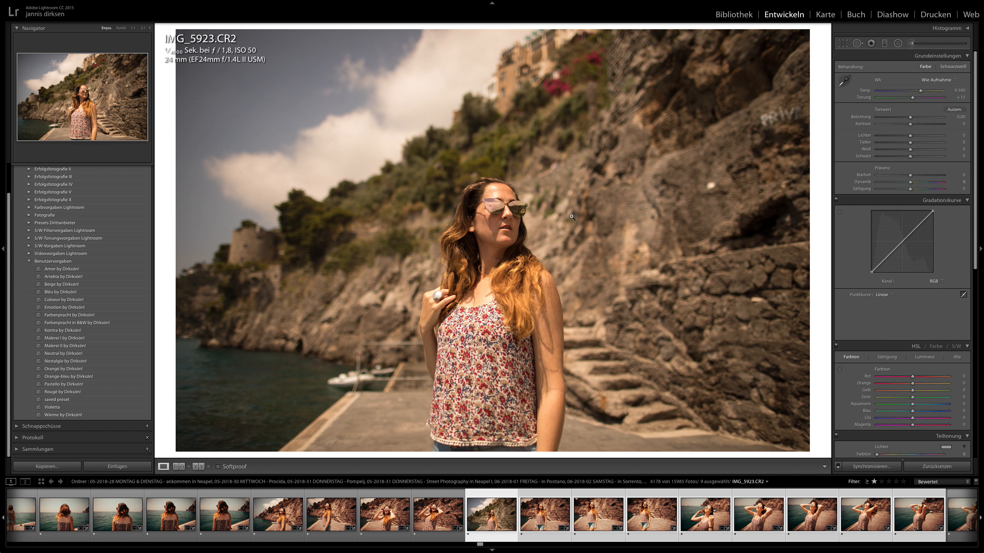
pyautogui.moveTo(873, 193); pyautogui.dragTo(846, 190)
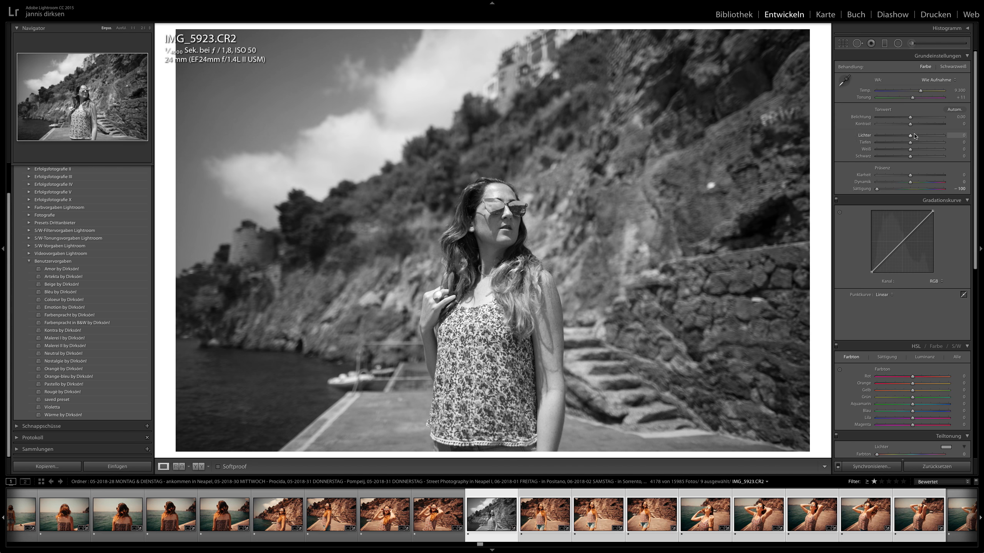
# Set IMG_5923.CR2's contrast to +32, shadows to +35, blacks to −33 and exposure to +0.35
pyautogui.moveTo(910, 124); pyautogui.dragTo(921, 124)
pyautogui.click(923, 142)
pyautogui.click(899, 156)
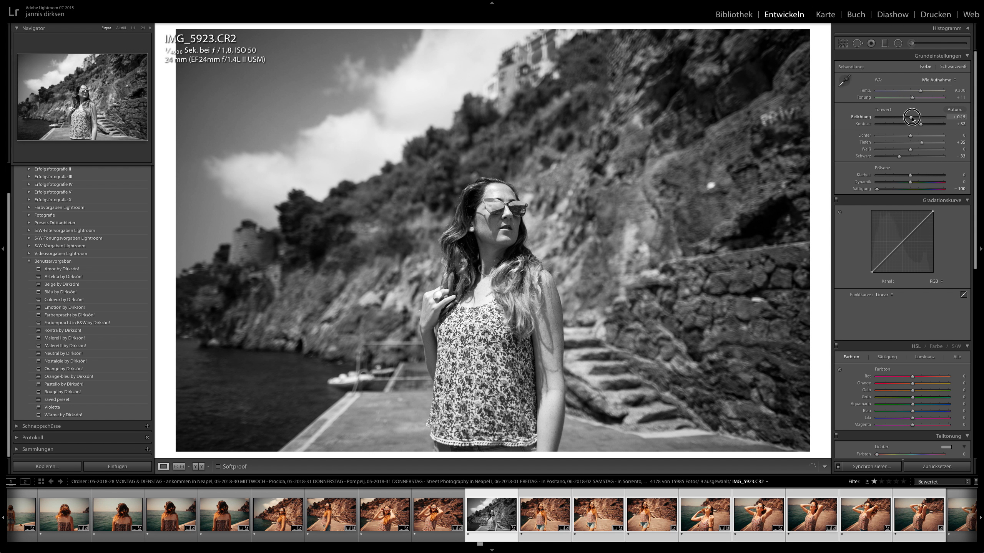
# Add film grain with an amount of 27 to IMG_5923.CR2, judging the effect close up on the woman's face
pyautogui.scroll(-5, 905, 362)
pyautogui.scroll(-5, 904, 362)
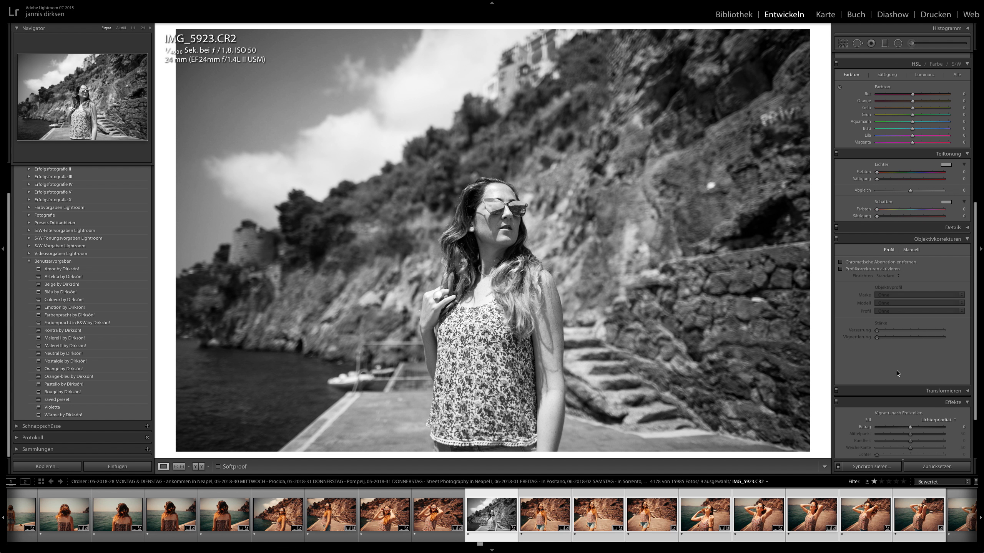
pyautogui.click(516, 206)
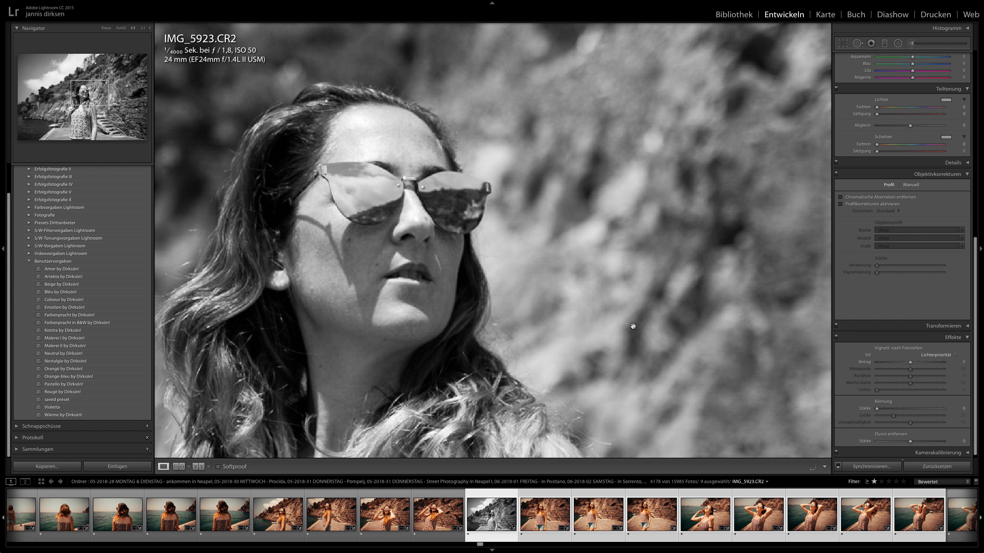
pyautogui.click(895, 410)
pyautogui.click(287, 170)
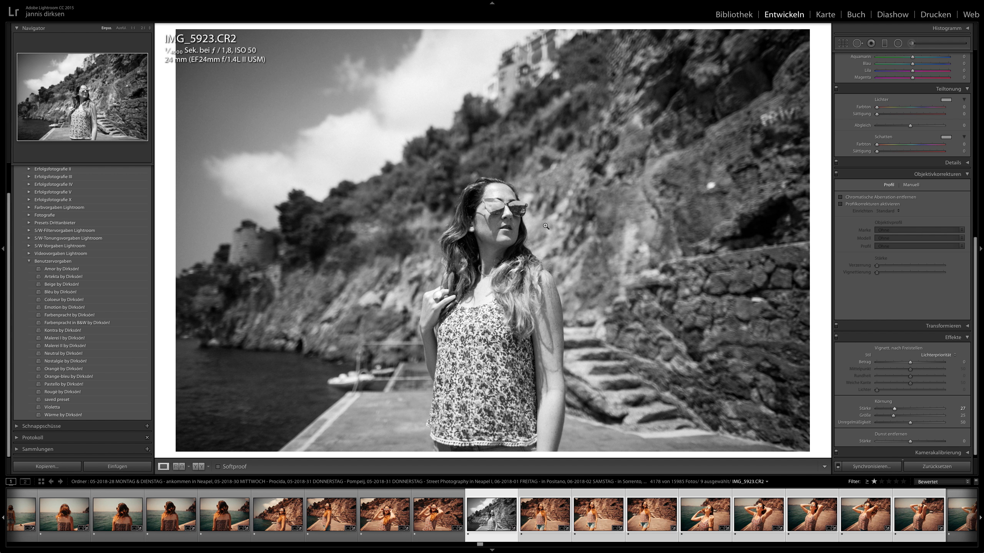
# Shape the RGB point curve into a soft S with three inner points, raised black and lowered white endpoints, and inspect the face
pyautogui.scroll(8, 889, 211)
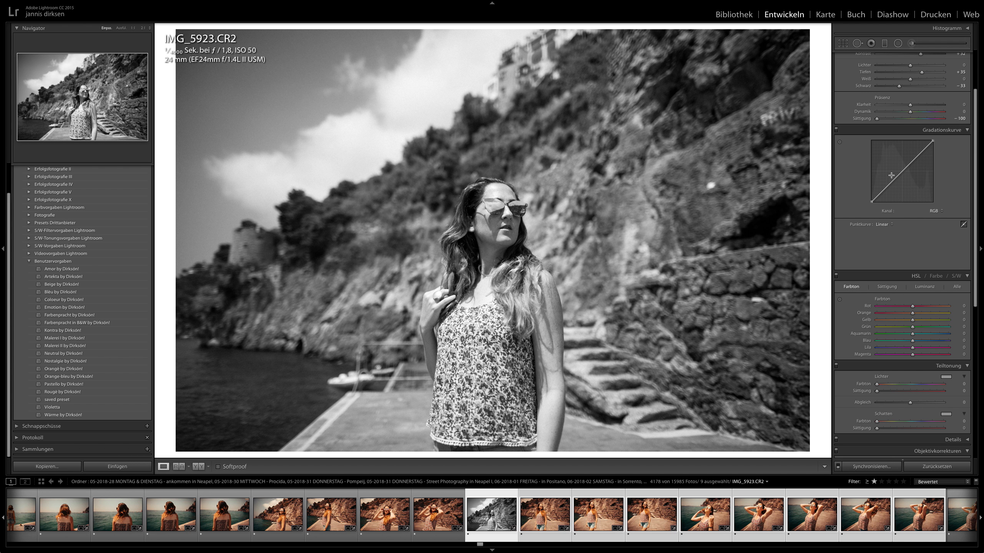
pyautogui.click(916, 155)
pyautogui.click(900, 171)
pyautogui.click(887, 186)
pyautogui.moveTo(872, 201); pyautogui.dragTo(873, 199)
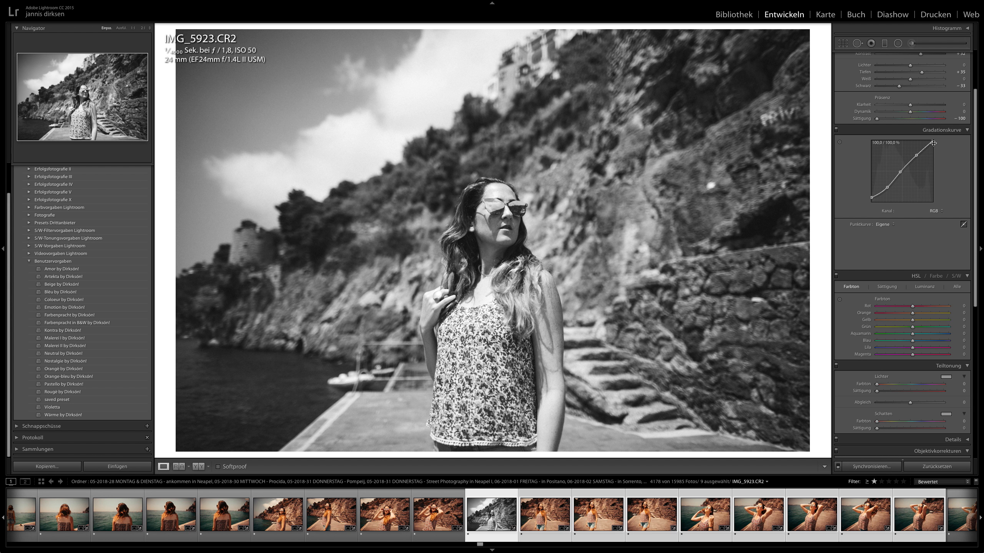
pyautogui.moveTo(934, 143); pyautogui.dragTo(933, 146)
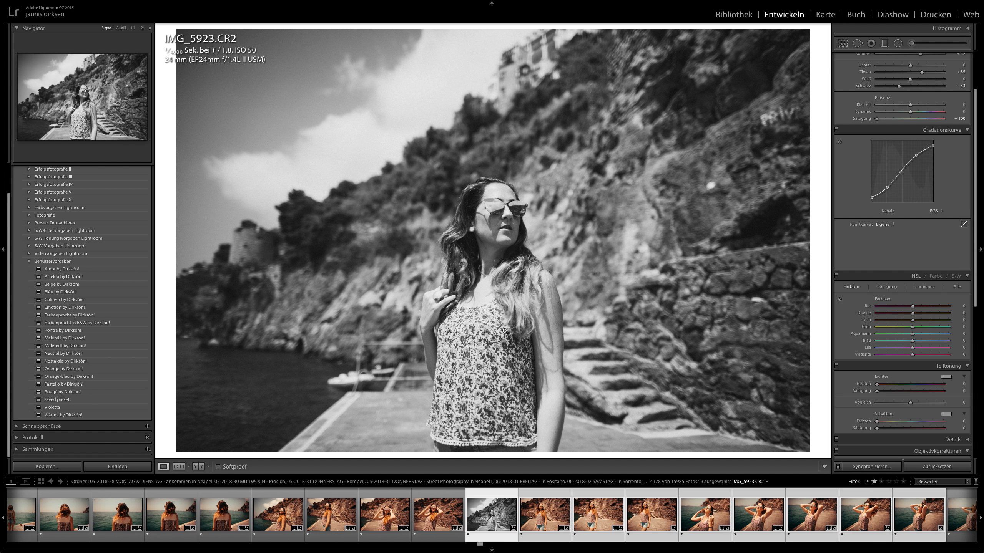
pyautogui.click(517, 200)
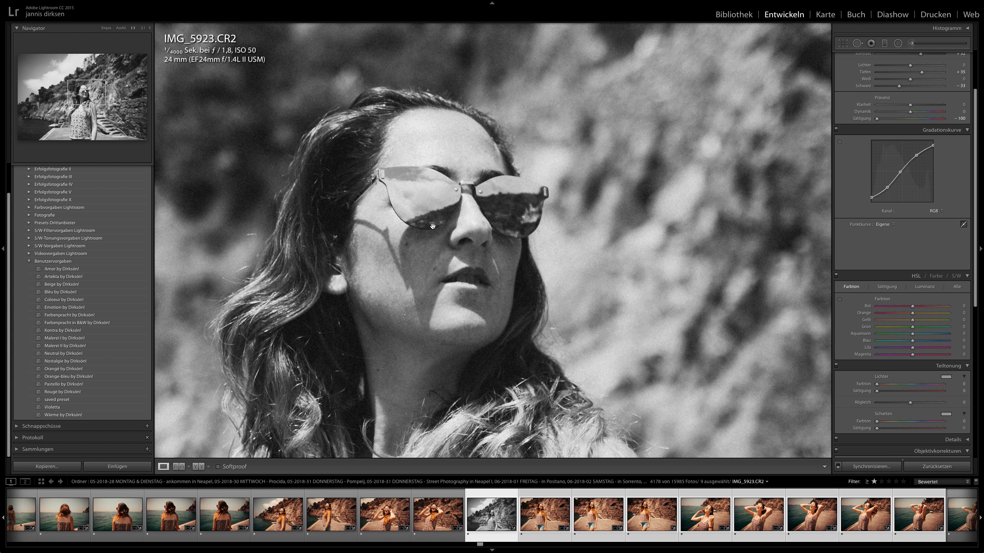
pyautogui.click(384, 245)
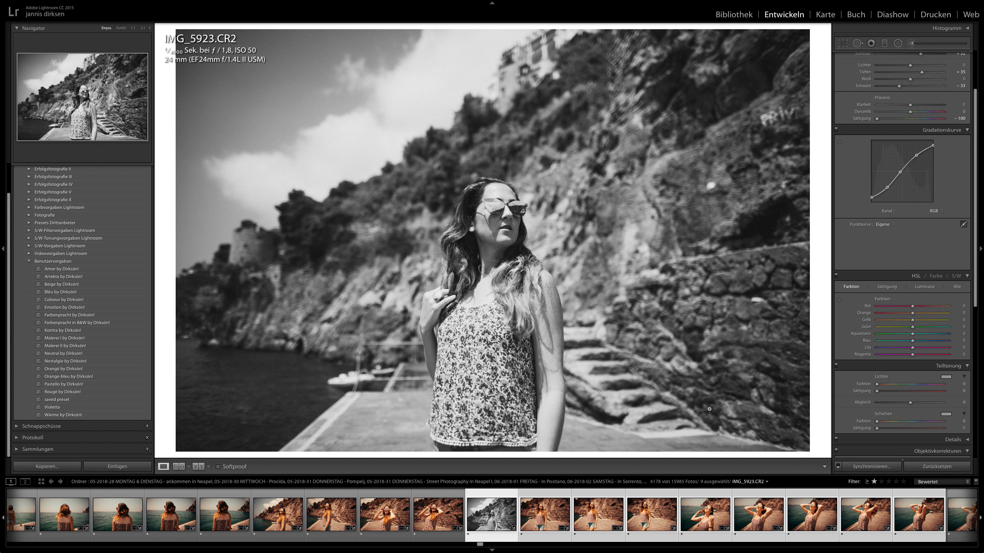
# Synchronize the black-and-white settings to all nine selected photos and check them on IMG_5926.CR2 and IMG_5932.CR2
pyautogui.click(880, 465)
pyautogui.click(602, 173)
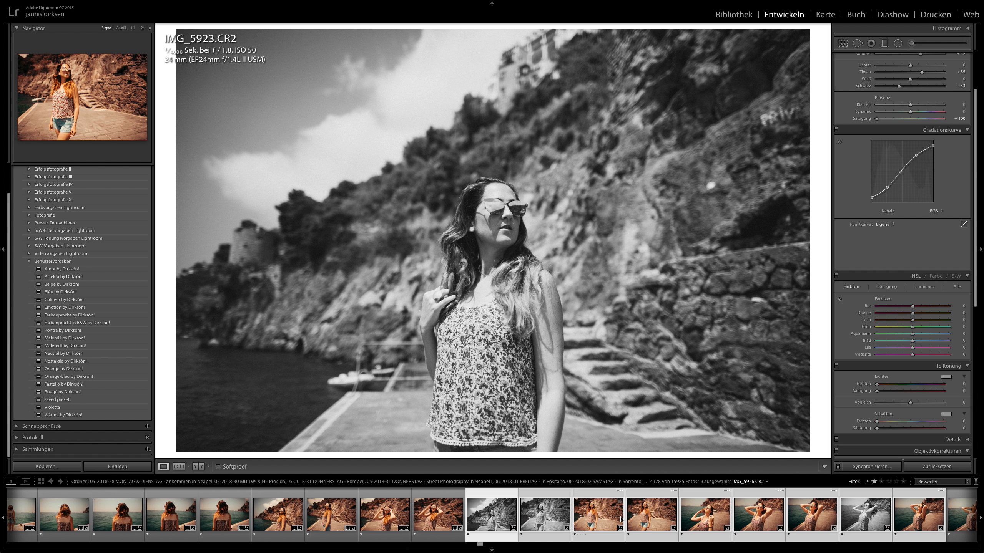
pyautogui.click(607, 517)
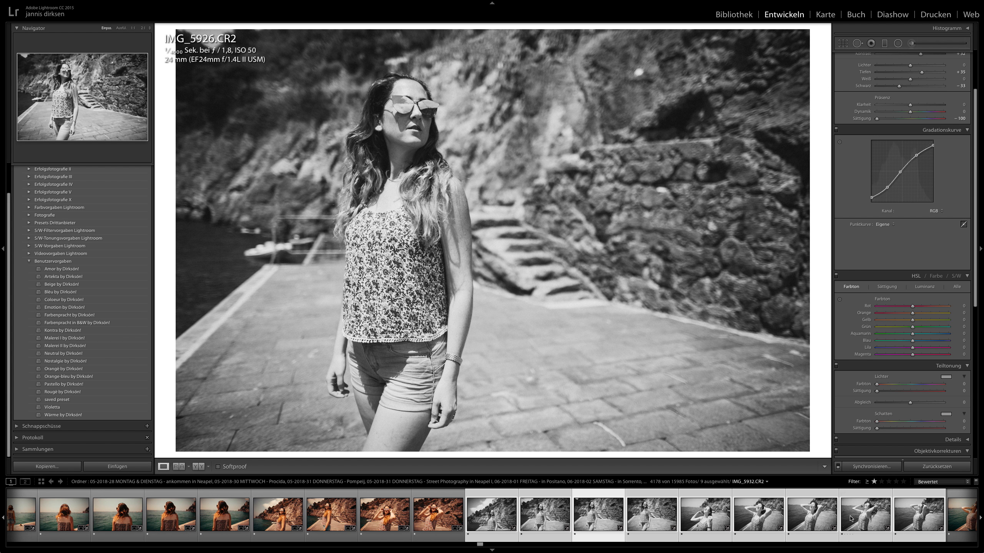
pyautogui.click(847, 518)
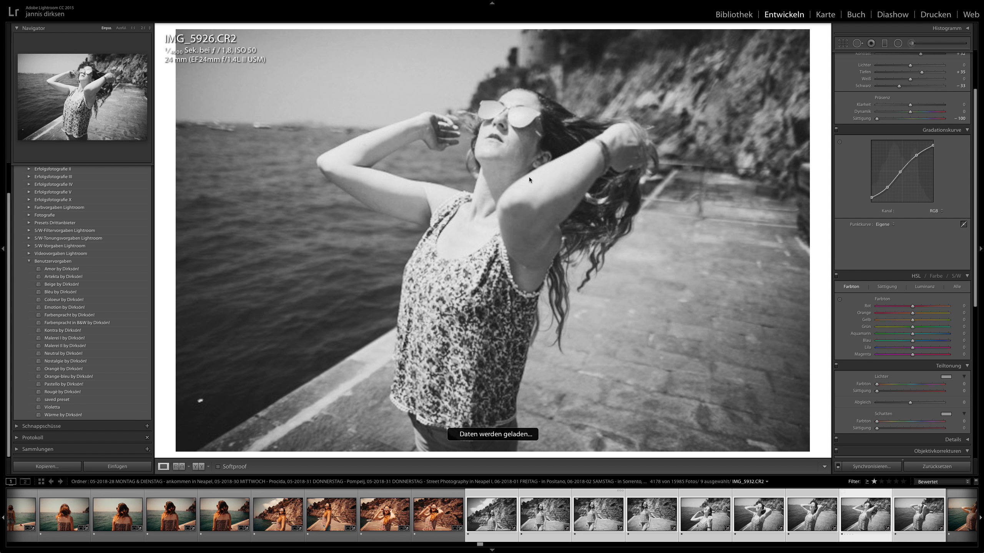
# Lower the exposure of IMG_5932.CR2 to −0.55 and straighten its horizon with a crop angle of −0.92
pyautogui.click(908, 118)
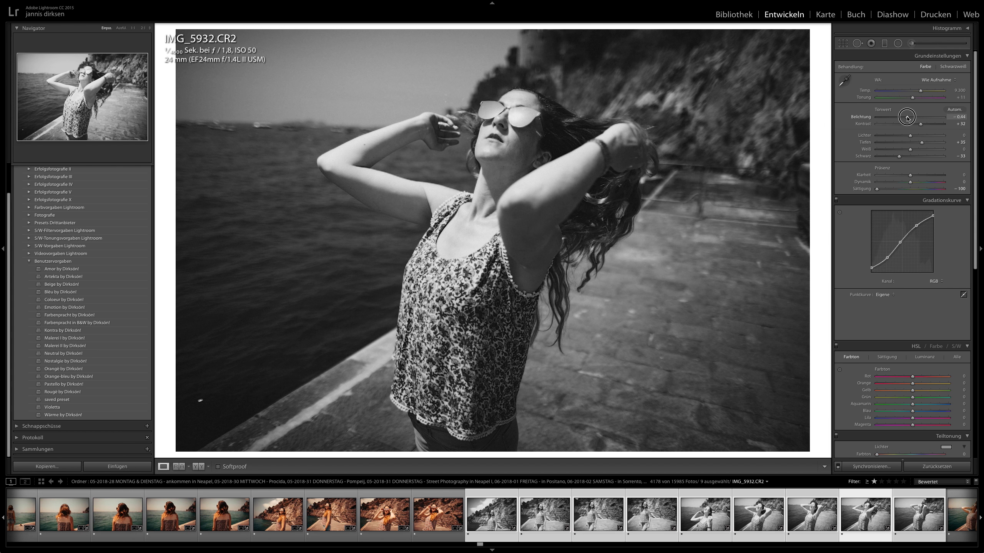
pyautogui.moveTo(907, 118); pyautogui.dragTo(906, 119)
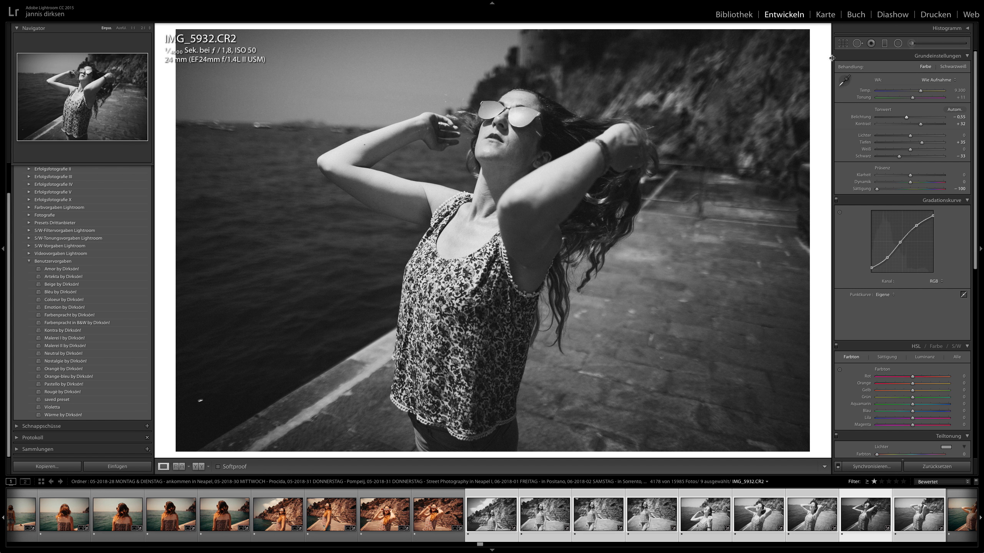
pyautogui.click(843, 43)
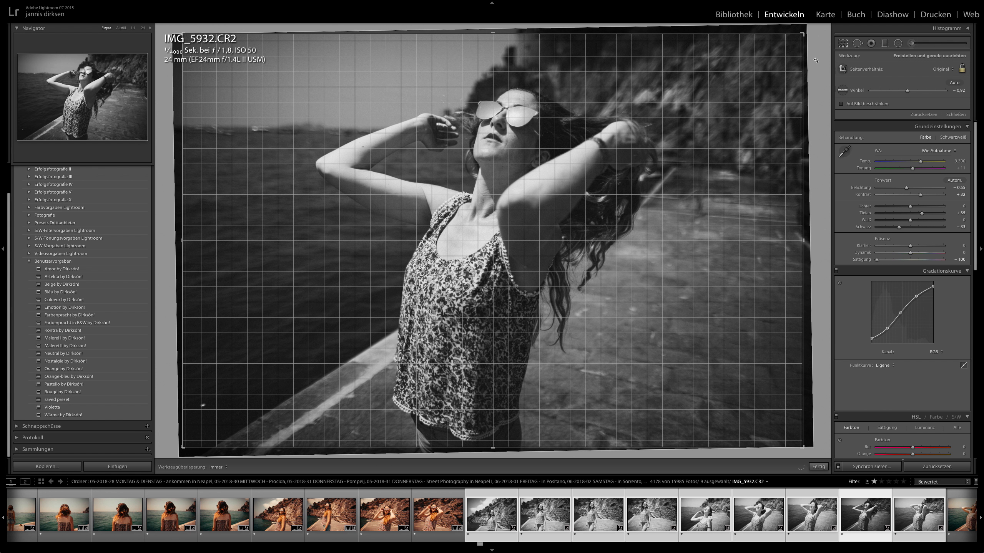
pyautogui.press('Return')
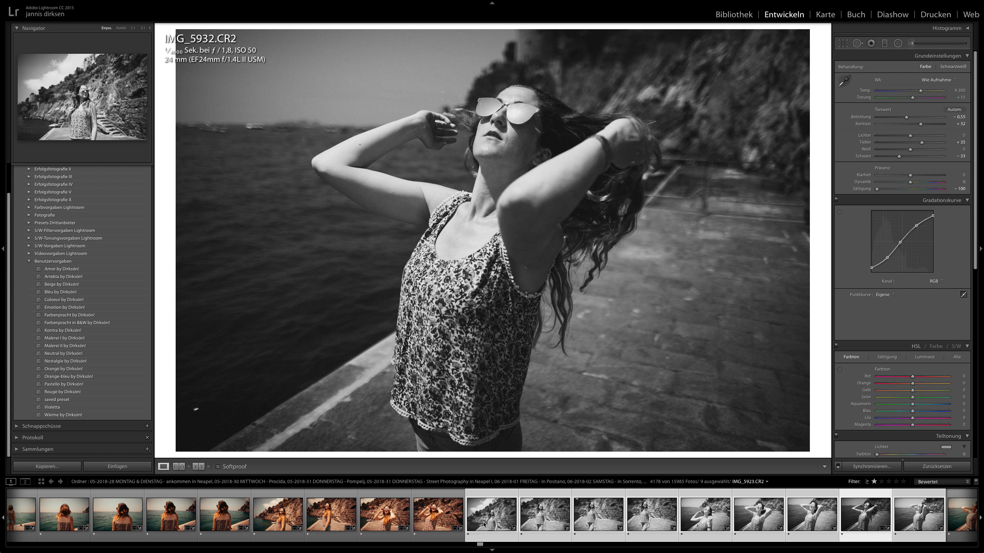
# Undo the straightening, the exposure change, the photo switches, the black-and-white synchronization and the last point curve edit
pyautogui.hotkey('ctrl', 'z')
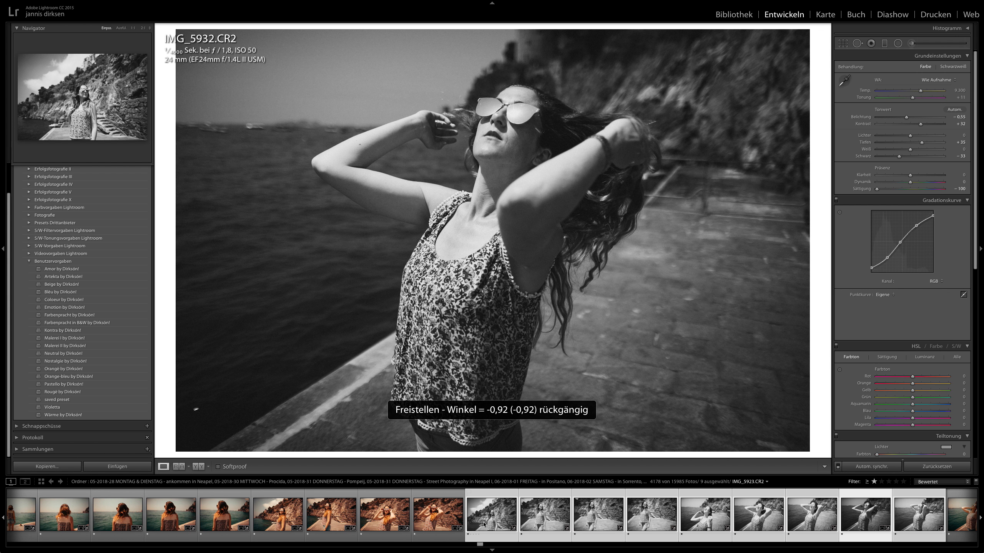
pyautogui.hotkey('ctrl', 'z')
pyautogui.hotkey('ctrl', 'z')
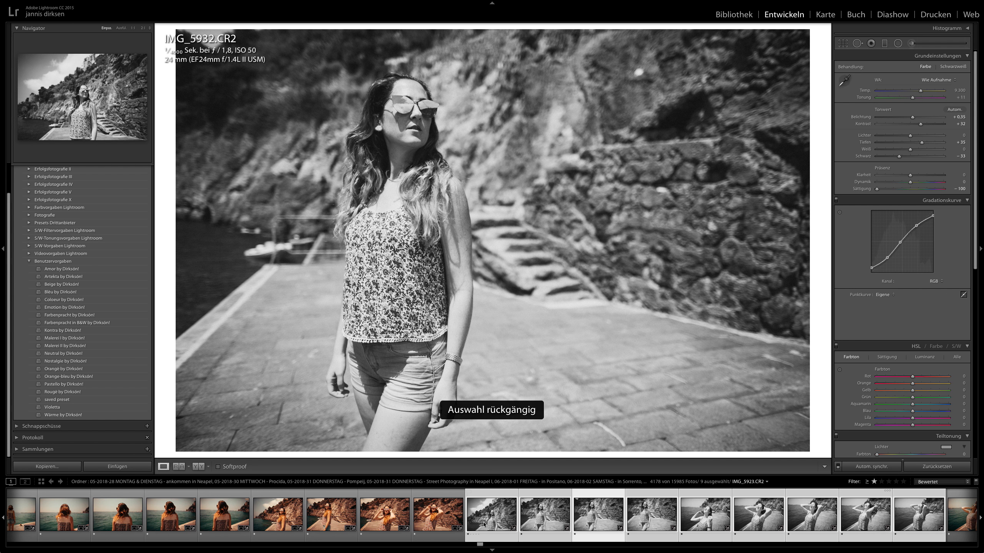
pyautogui.hotkey('ctrl', 'z')
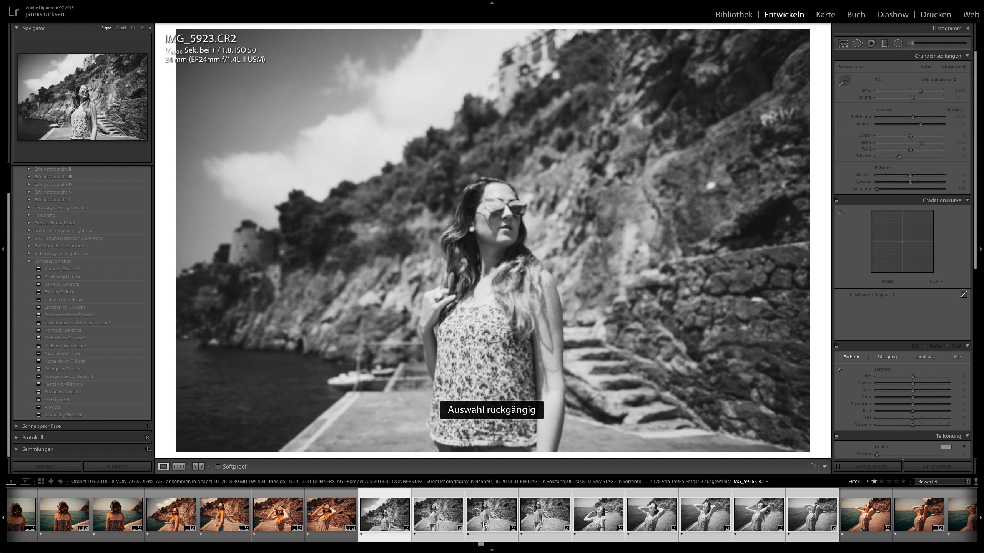
pyautogui.hotkey('ctrl', 'z')
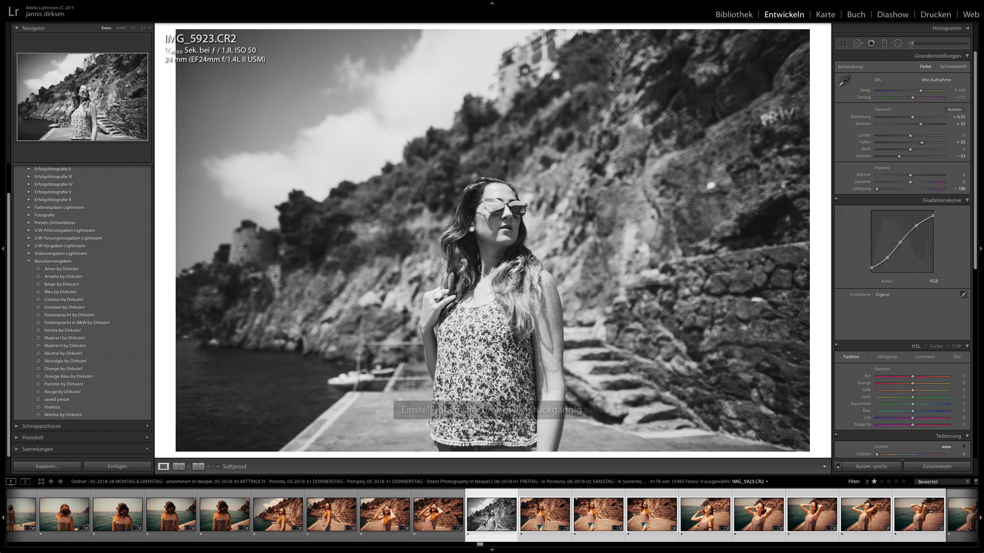
pyautogui.hotkey('ctrl', 'z')
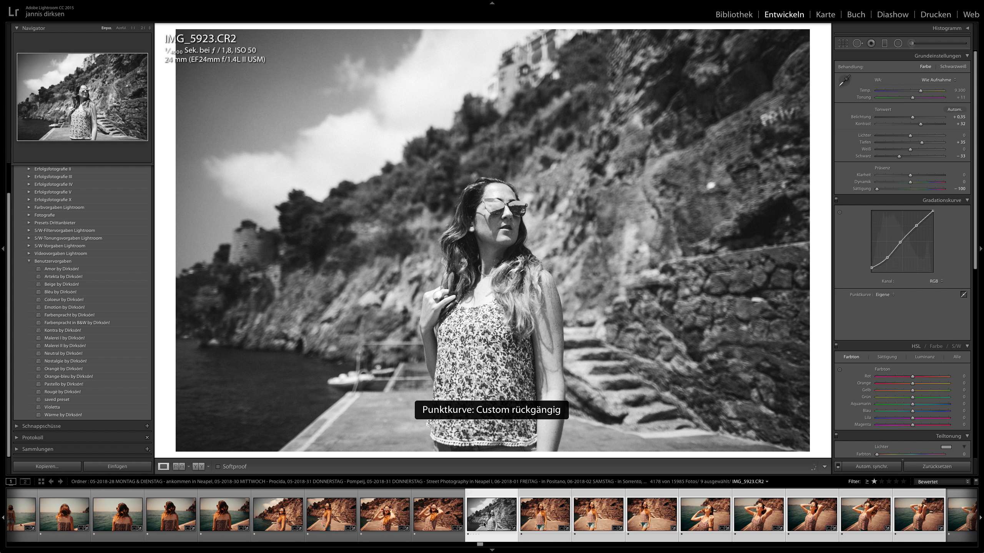
pyautogui.hotkey('ctrl', 'z')
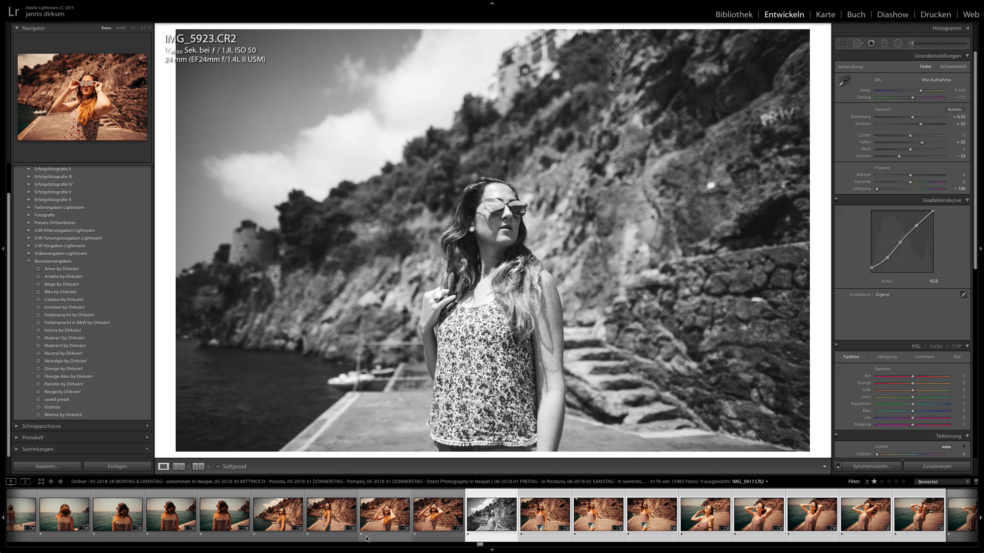
# Switch to the Library module and remove the one-star rating filter so unrated photos are included
pyautogui.click(734, 15)
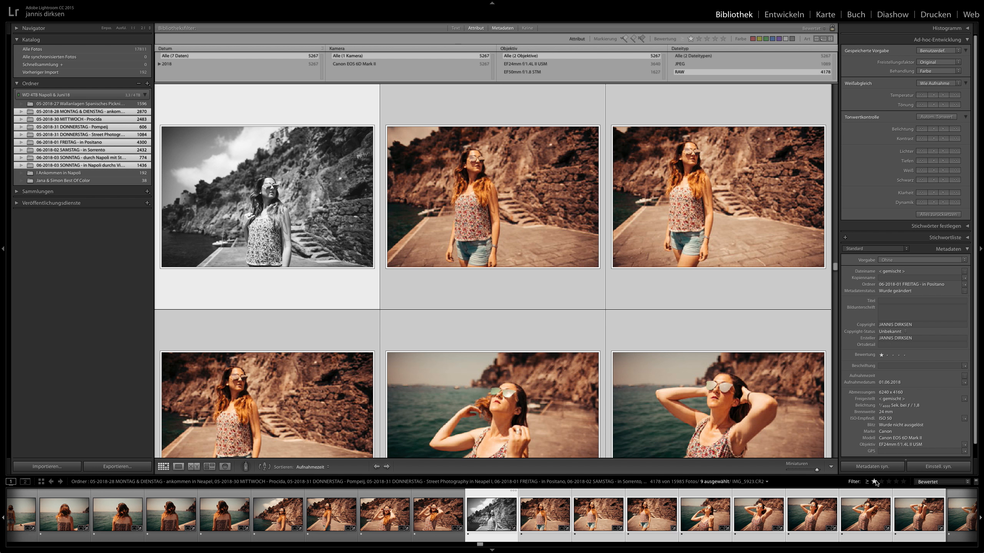
pyautogui.click(875, 480)
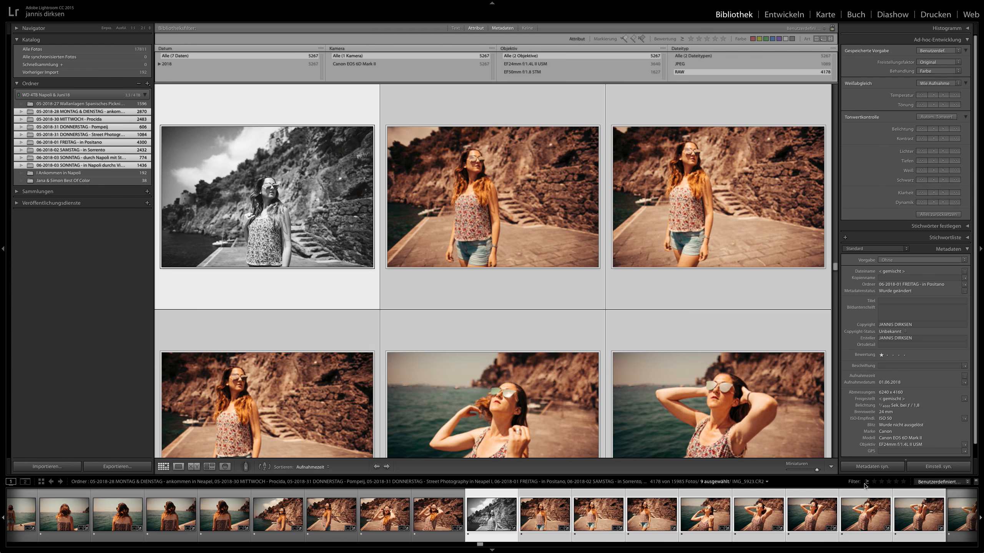
pyautogui.scroll(5, 368, 333)
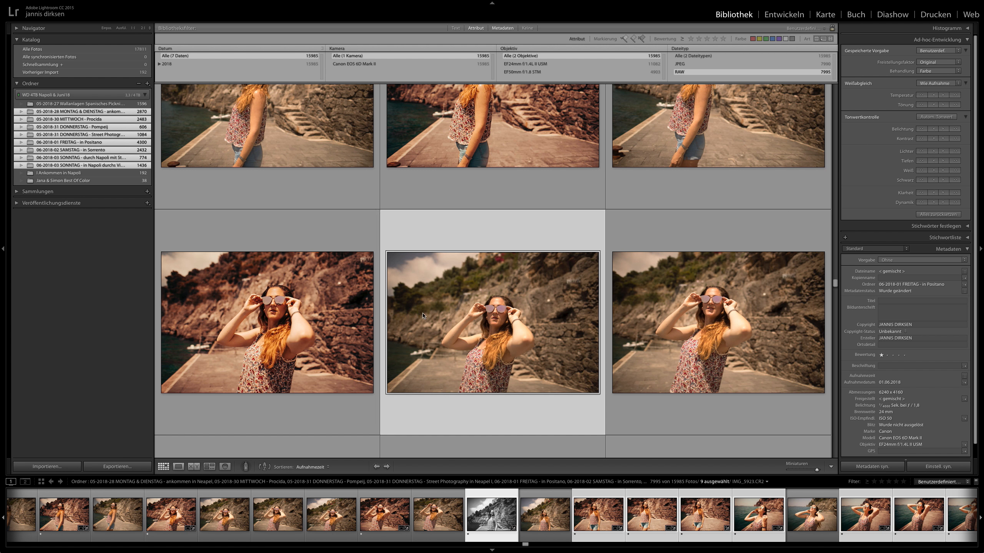
# Browse the unfiltered photo grid backwards and compare the edited shots with the neighbouring unrated ones
pyautogui.click(248, 287)
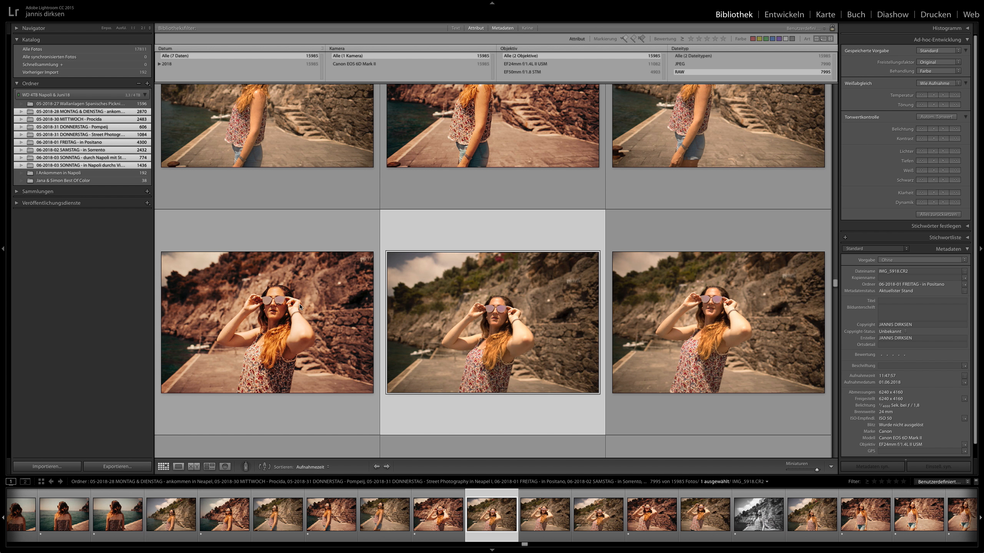
pyautogui.scroll(2, 276, 308)
pyautogui.click(506, 161)
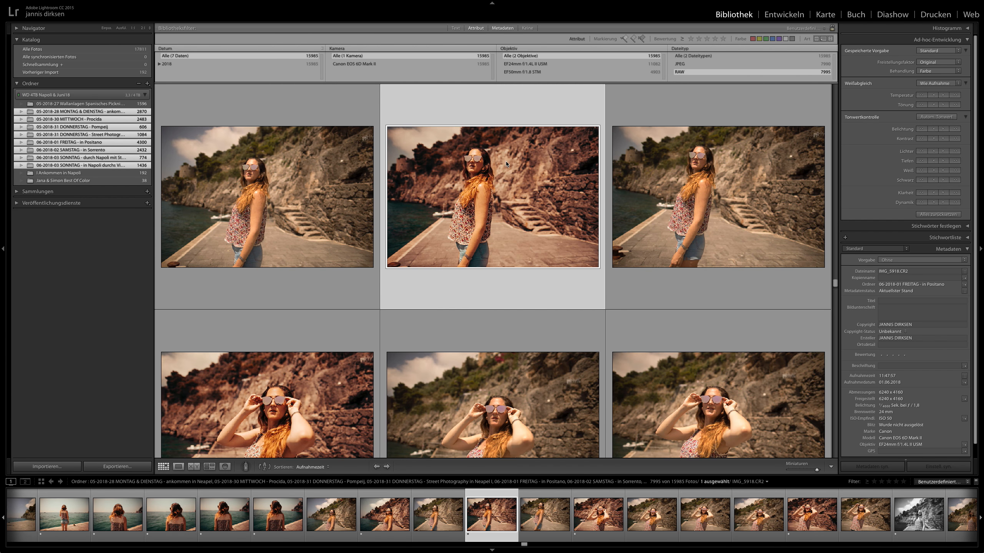
pyautogui.click(650, 168)
pyautogui.scroll(5, 404, 202)
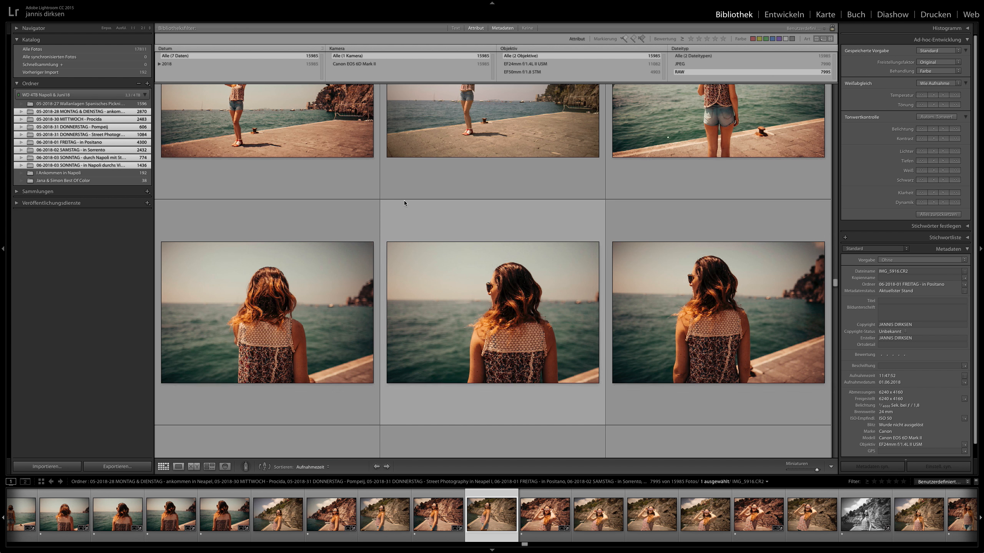
pyautogui.scroll(10, 405, 202)
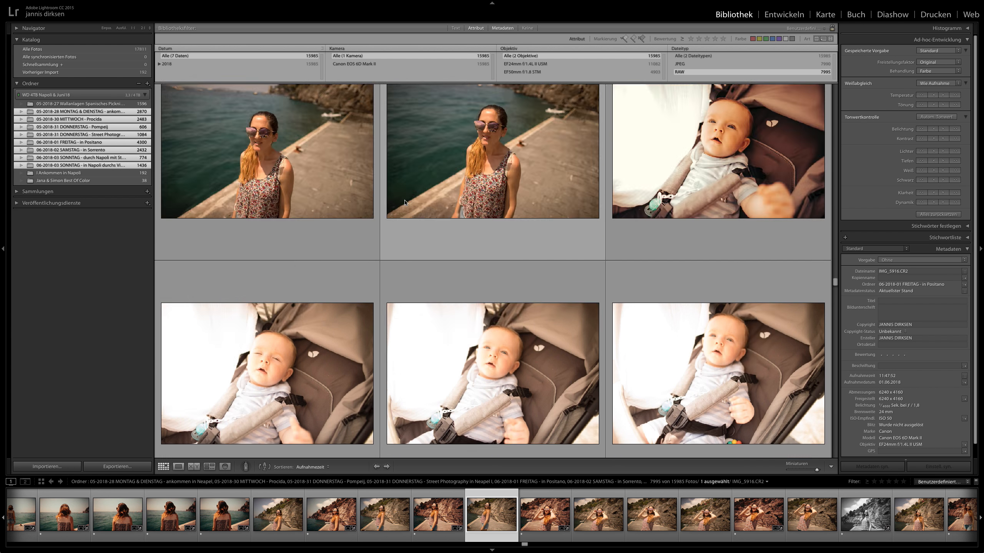
pyautogui.scroll(10, 404, 201)
pyautogui.scroll(8, 404, 202)
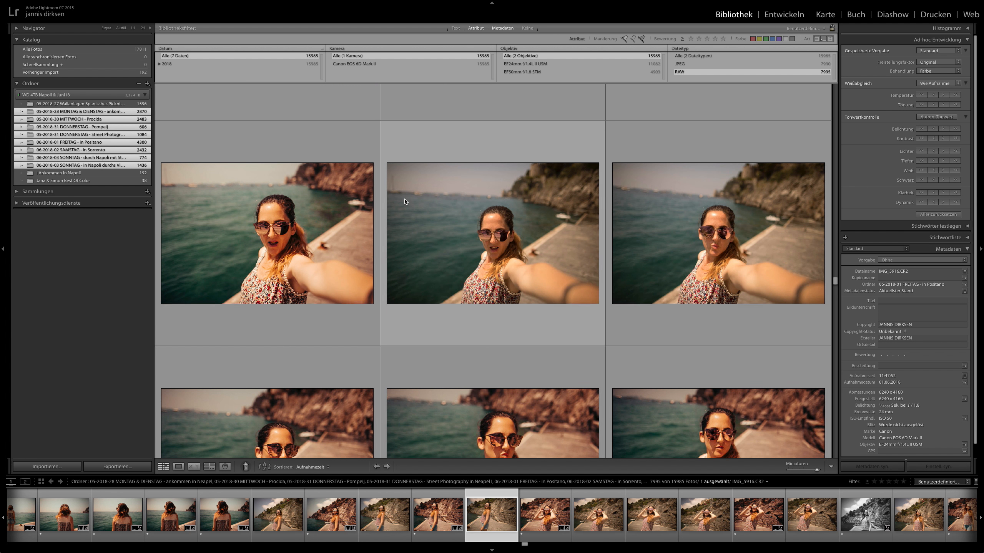
pyautogui.scroll(-2, 404, 201)
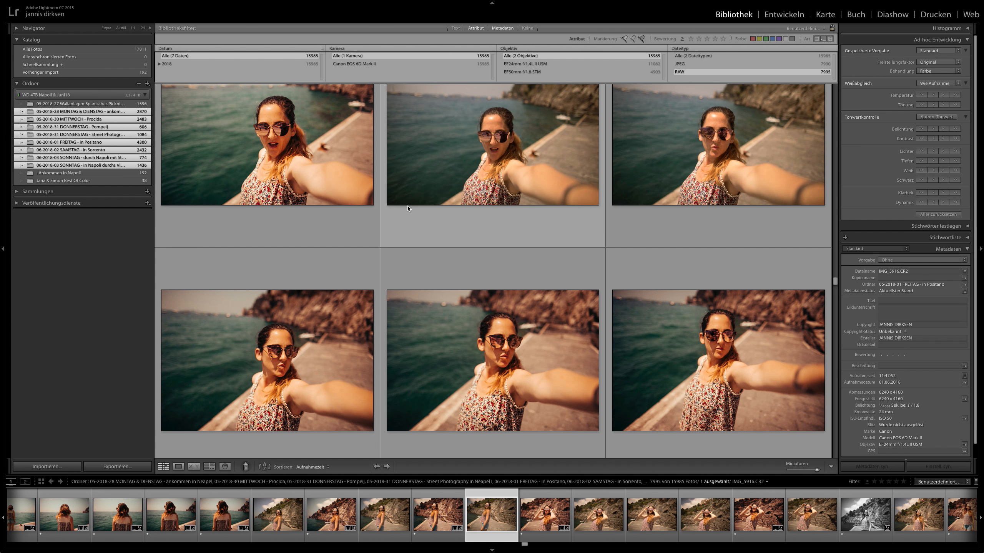
pyautogui.scroll(-3, 546, 255)
# Advance from IMG_5874.CR2 to the unrated IMG_5879.CR2 and rate it five stars
pyautogui.click(721, 212)
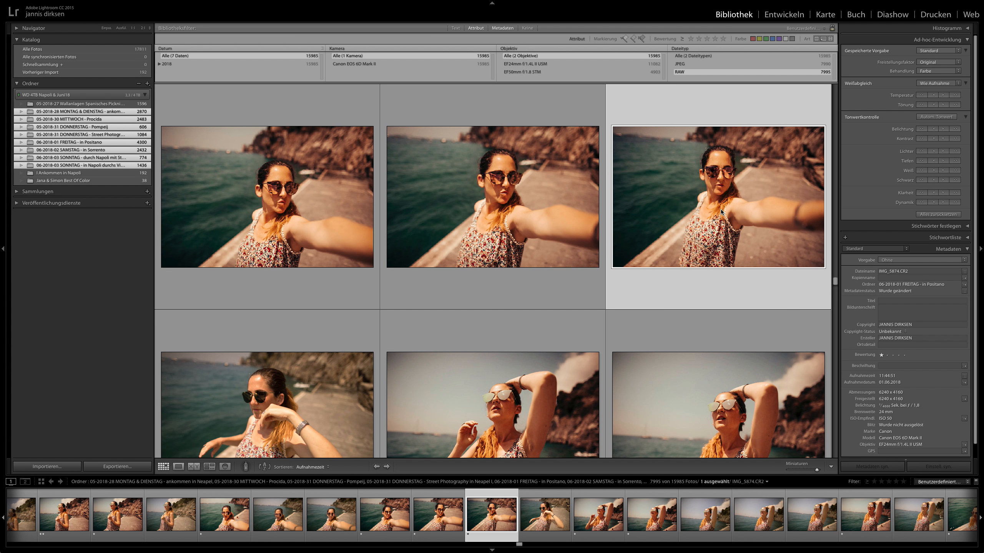
pyautogui.press('Right')
pyautogui.press('Right')
pyautogui.press('Right')
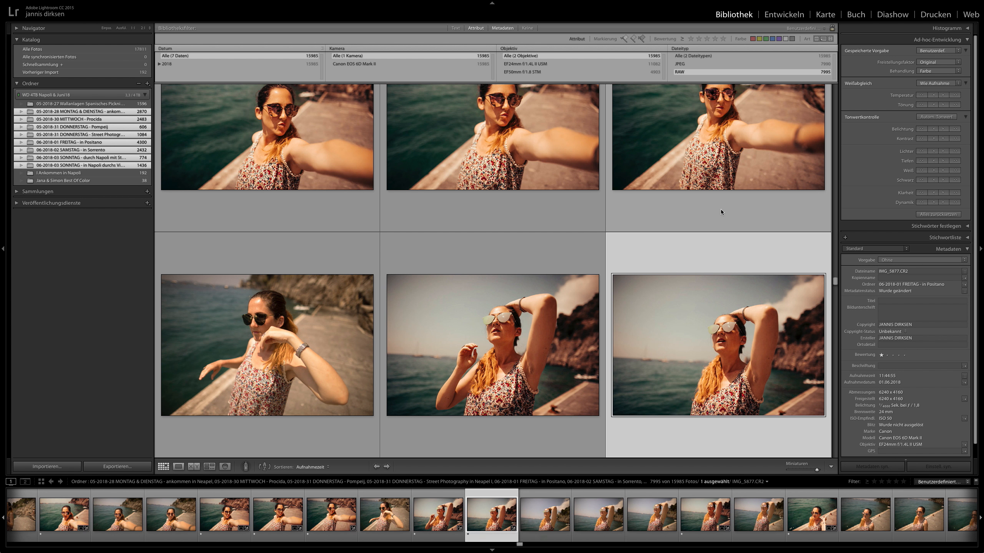
pyautogui.press('Right')
pyautogui.press('Right')
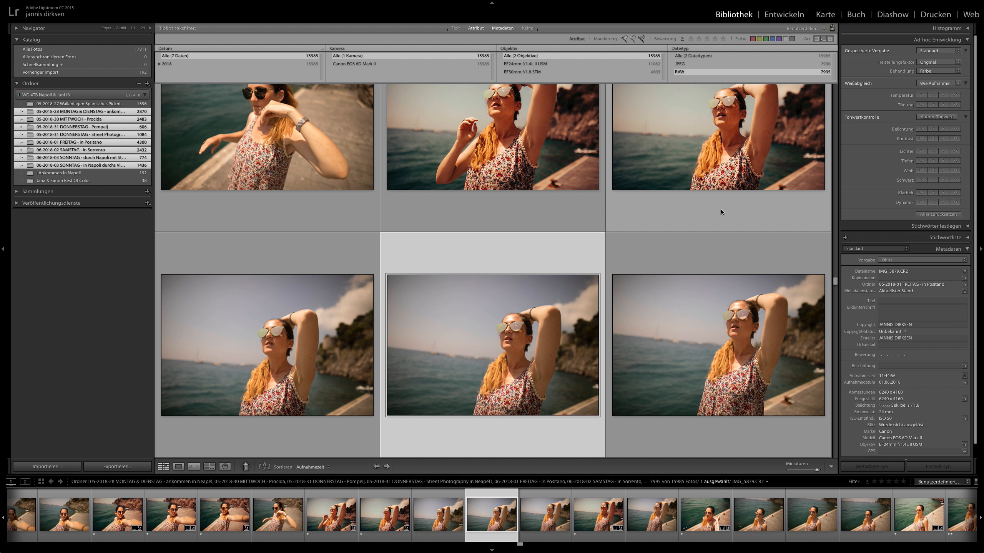
pyautogui.press('5')
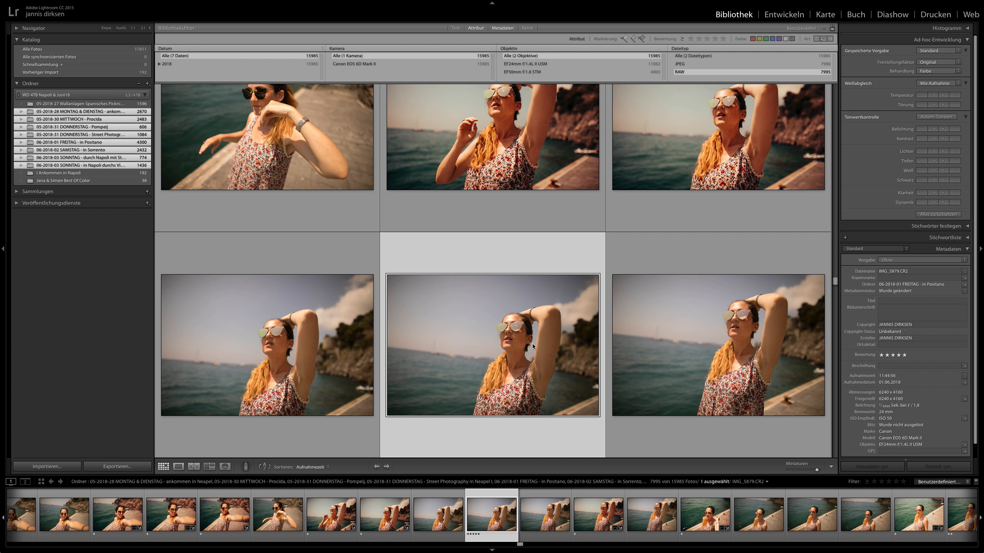
# Rate IMG_5880.CR2 five stars and filter the library to five-star photos only
pyautogui.click(705, 350)
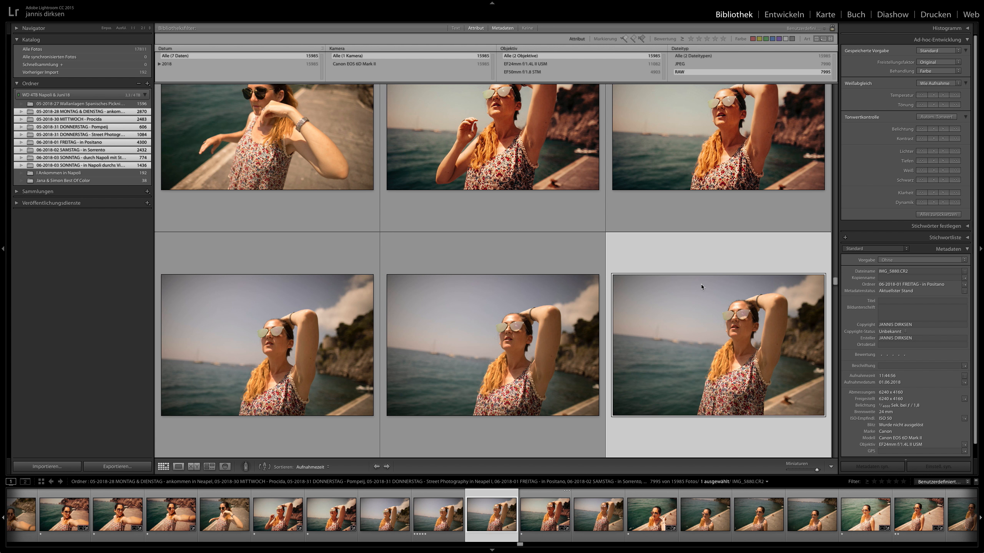
pyautogui.press('5')
pyautogui.click(903, 482)
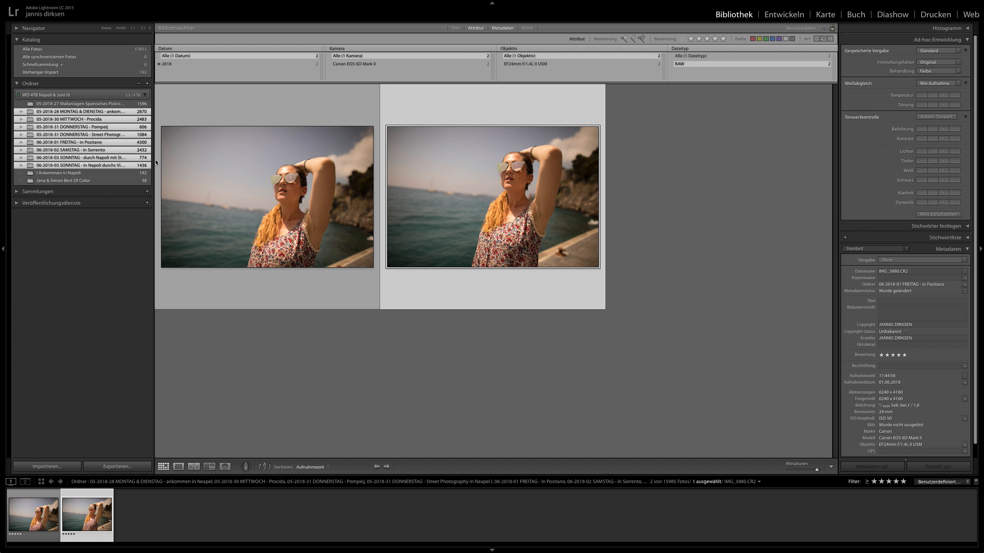
# Filter the library to photos with one star or more and clear the ratings of IMG_5880.CR2 and IMG_5879.CR2
pyautogui.click(872, 482)
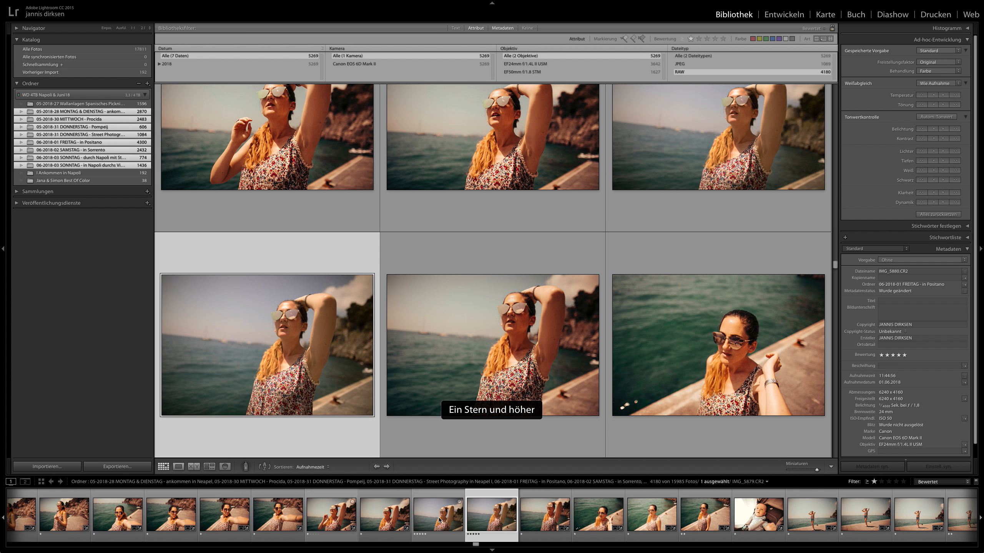
pyautogui.press('0')
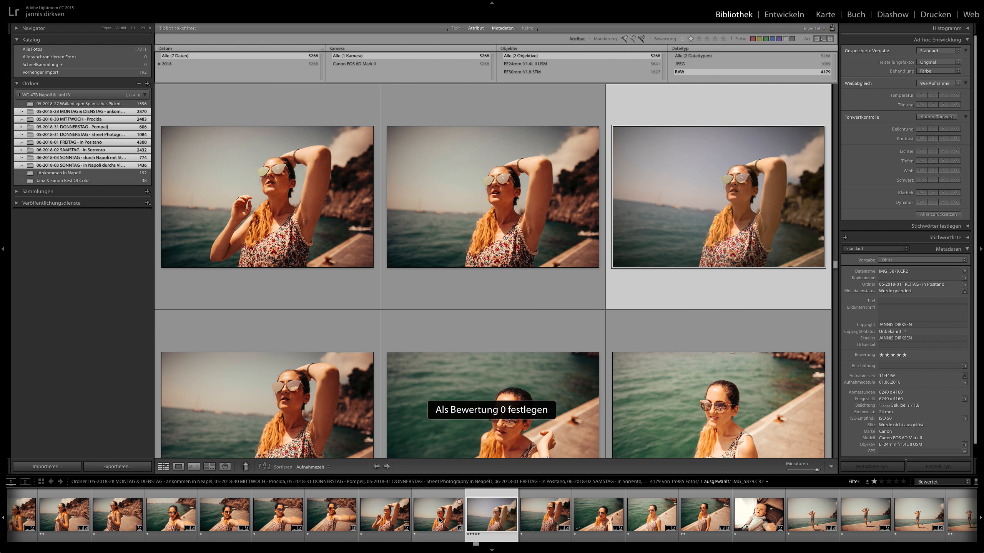
pyautogui.press('0')
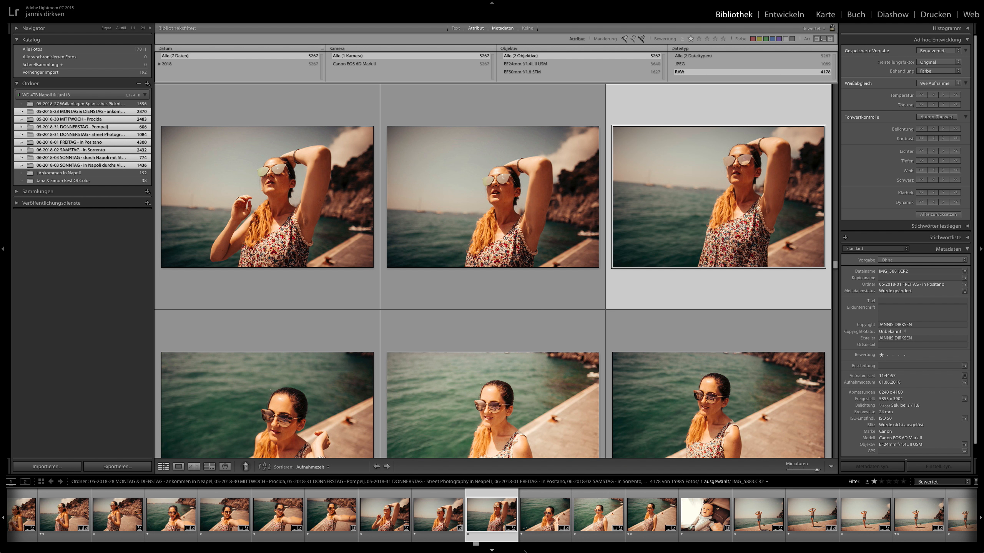
# Find the Positano boat series, open the portrait-format IMG_5692.CR2 in the Develop module and reset all its settings
pyautogui.moveTo(479, 550); pyautogui.dragTo(450, 544)
pyautogui.click(422, 529)
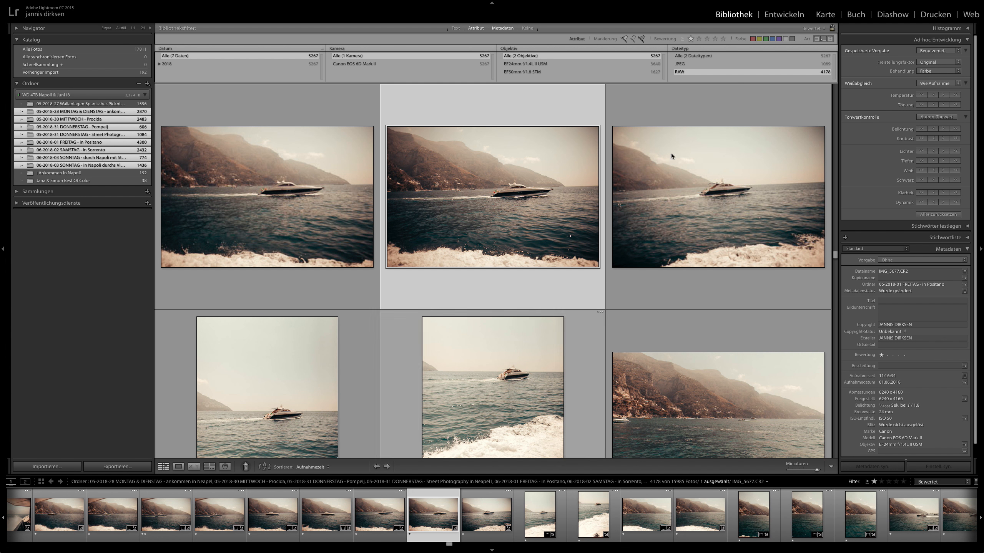
pyautogui.click(790, 14)
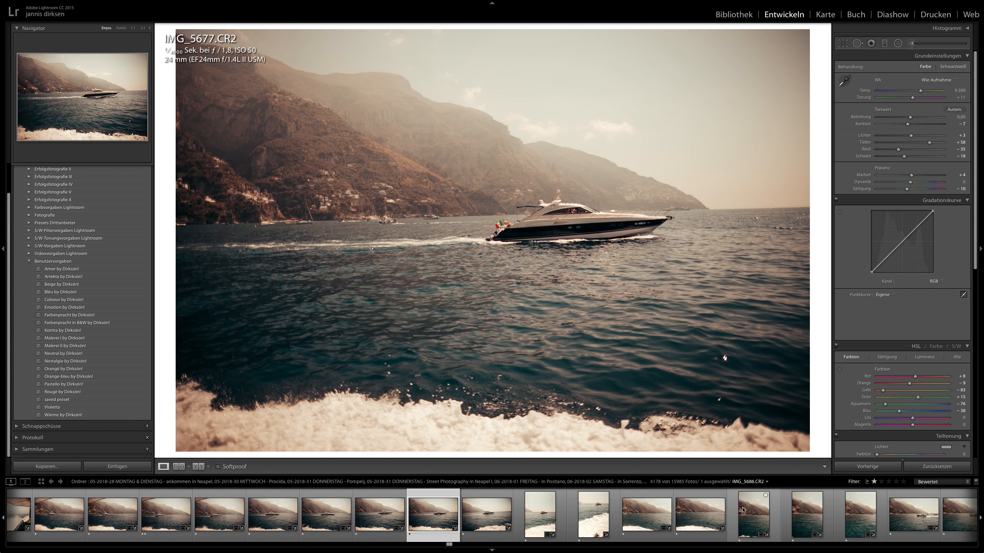
pyautogui.click(860, 513)
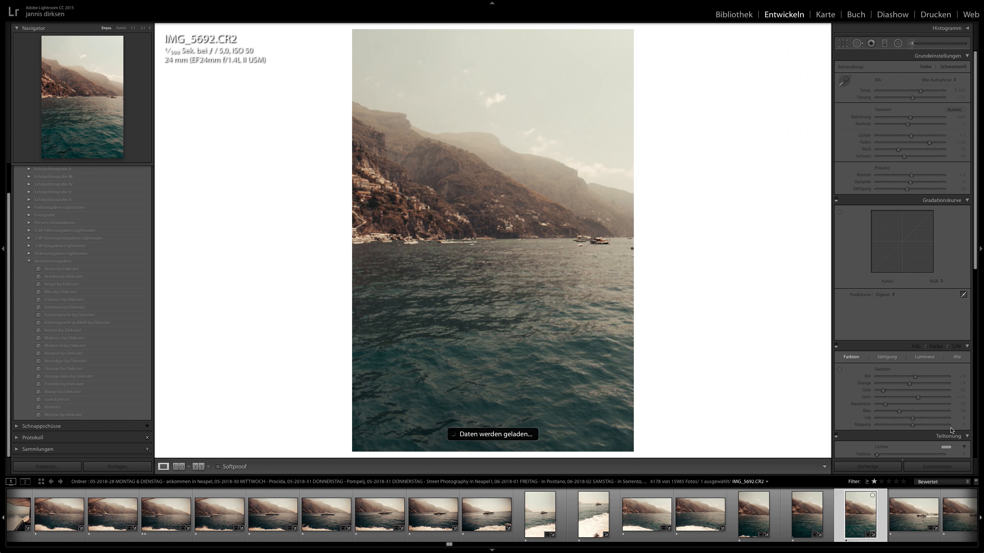
pyautogui.click(944, 467)
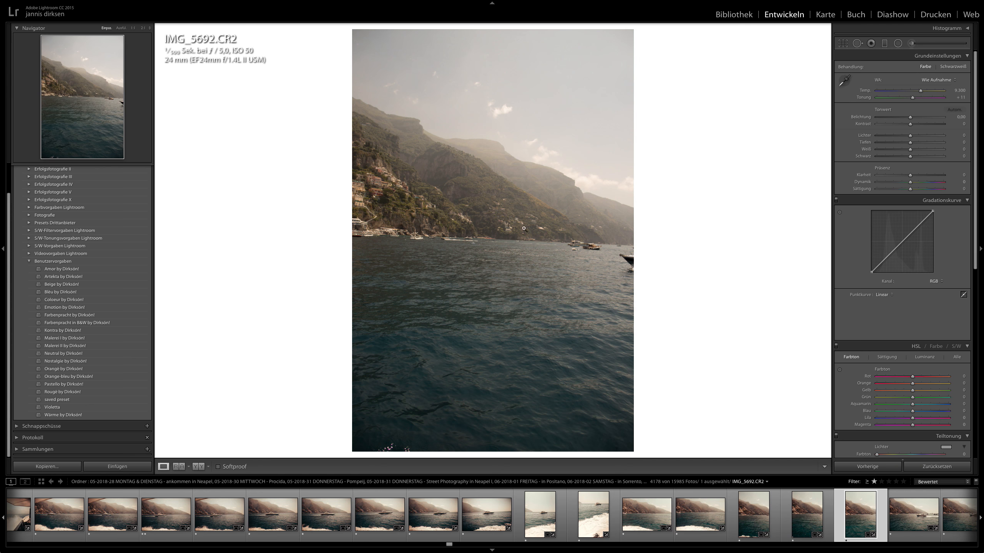
# Straighten the horizon of IMG_5692.CR2 with a crop rotation of about -4.19 degrees
pyautogui.click(842, 43)
pyautogui.moveTo(727, 110); pyautogui.dragTo(721, 89)
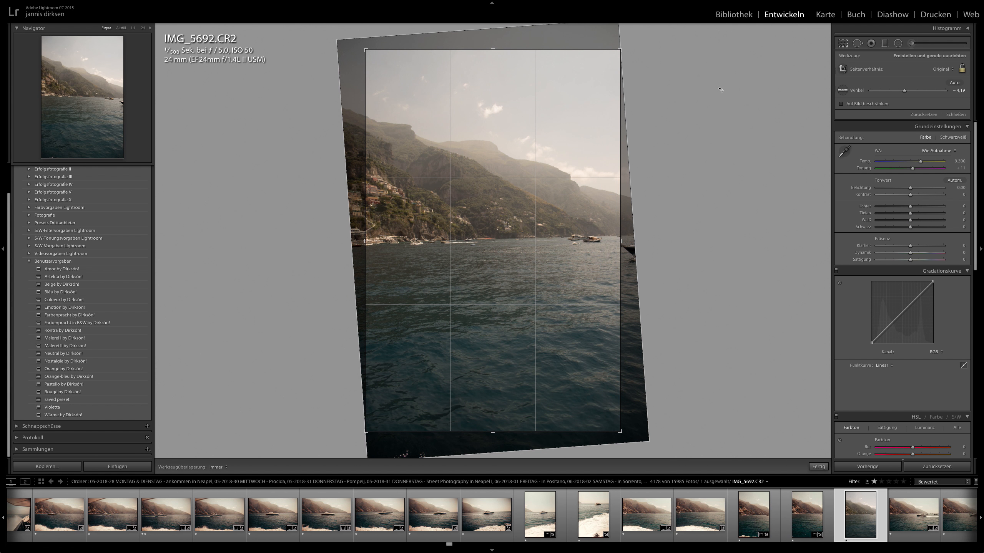
pyautogui.press('Return')
# Set exposure +0.60, highlights -44, shadows +71, clarity +100, contrast +23 and temperature 21,414 on IMG_5692.CR2
pyautogui.moveTo(910, 142); pyautogui.dragTo(915, 117)
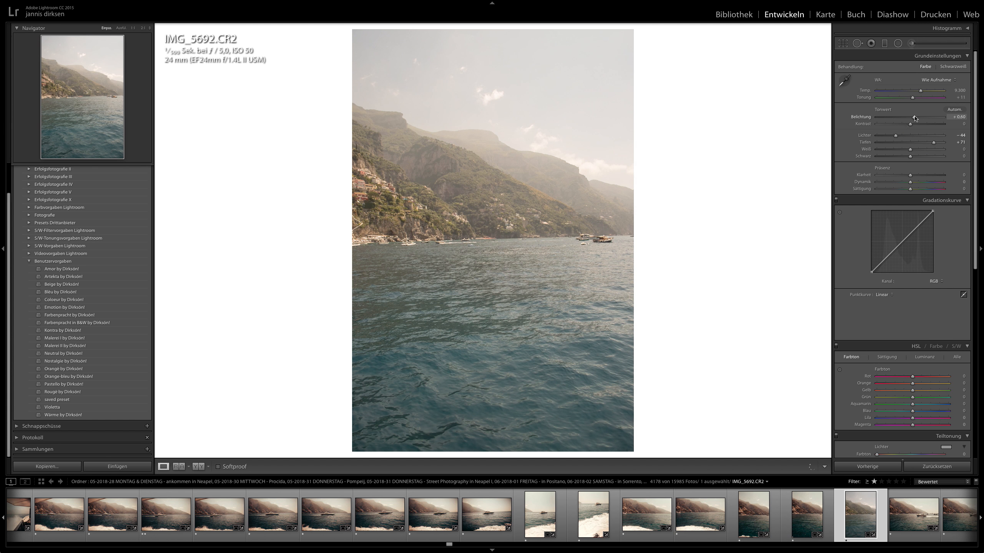
pyautogui.moveTo(910, 175); pyautogui.dragTo(944, 175)
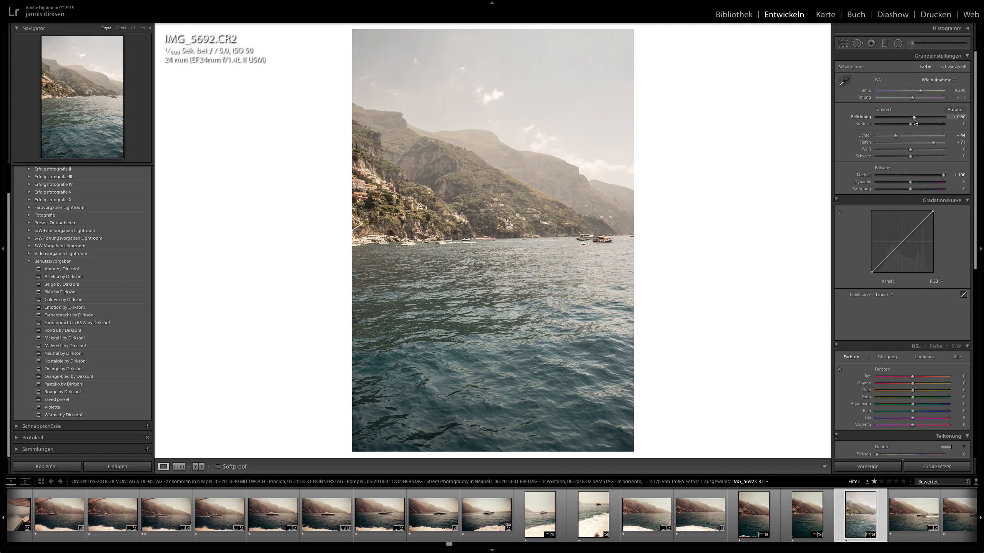
pyautogui.moveTo(910, 124); pyautogui.dragTo(917, 124)
pyautogui.moveTo(921, 90); pyautogui.dragTo(934, 91)
# Fine-tune the crop rotation of IMG_5692.CR2 so the horizon is level
pyautogui.click(843, 43)
pyautogui.moveTo(760, 92); pyautogui.dragTo(751, 75)
pyautogui.press('Return')
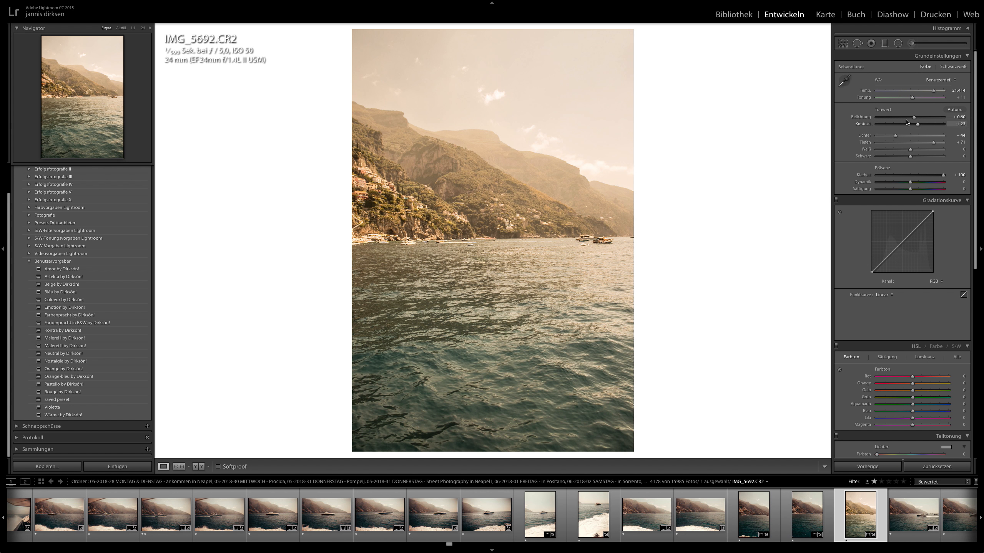
# Tint the shadows with split toning at hue 26 and saturation 13, and save the look as user preset "new pr"
pyautogui.scroll(-3, 878, 418)
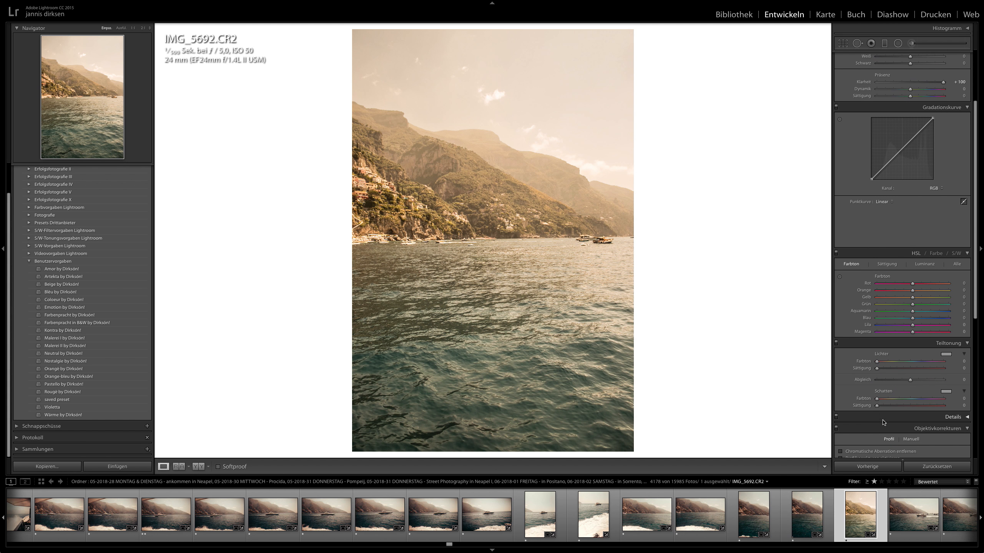
pyautogui.moveTo(877, 406)
pyautogui.mouseDown()
pyautogui.moveTo(886, 407)
pyautogui.moveTo(882, 399)
pyautogui.mouseUp()
pyautogui.scroll(2, 100, 247)
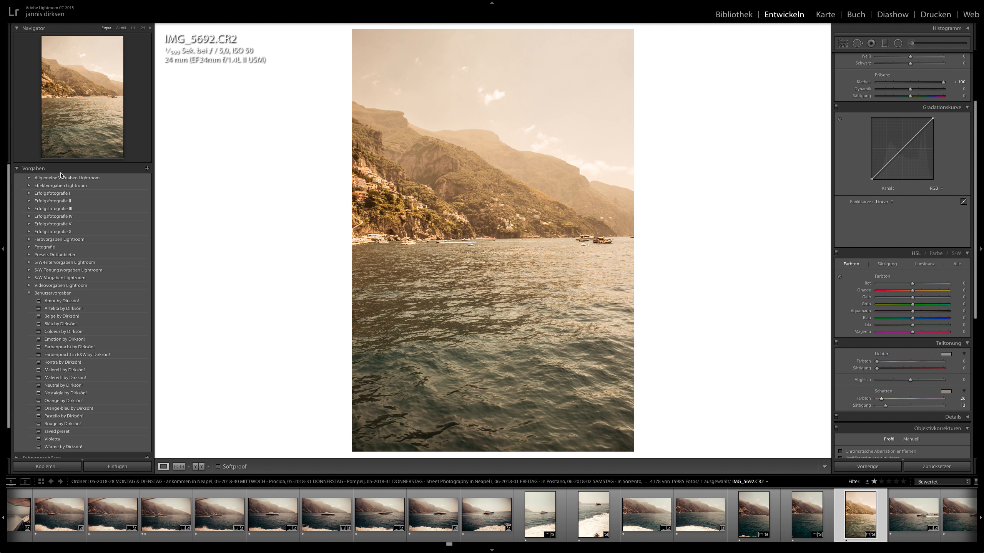
pyautogui.click(147, 169)
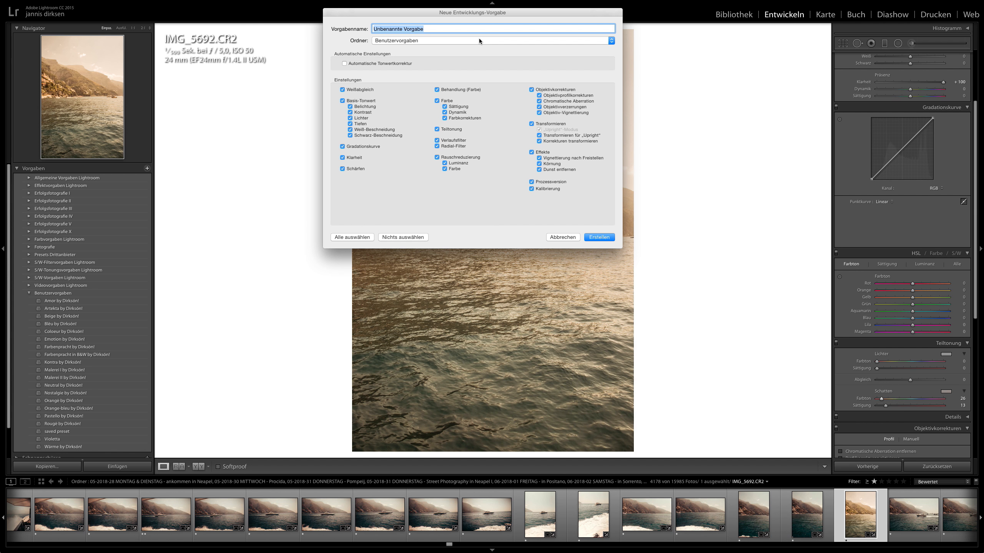
pyautogui.write('new pr')
pyautogui.click(590, 237)
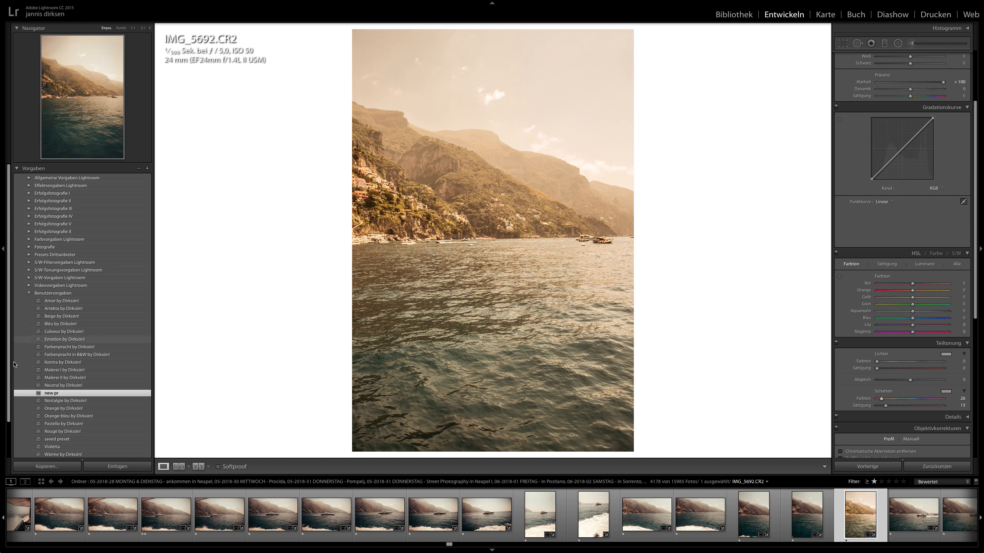
# Apply the "new pr" preset to the motorboat photo IMG_5676.CR2
pyautogui.scroll(-2, 55, 358)
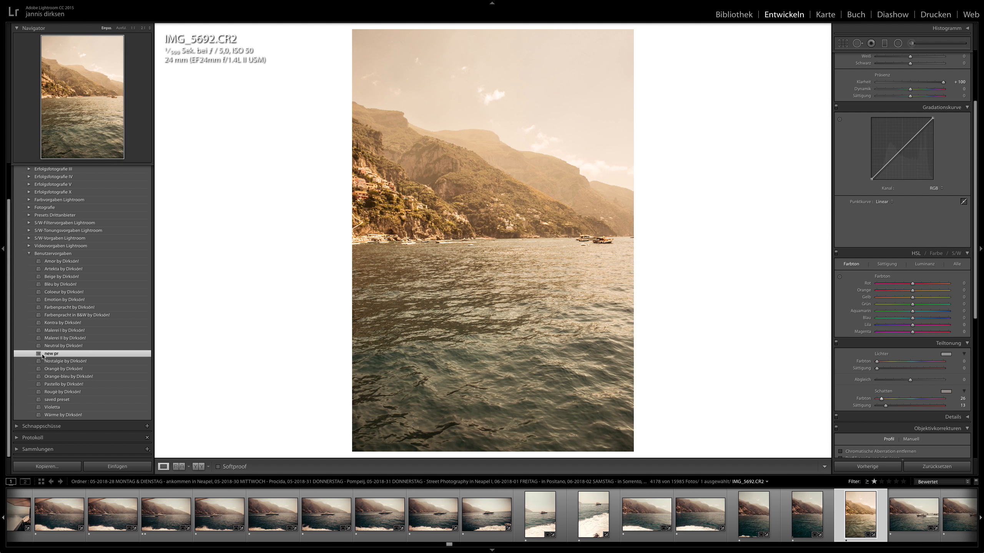
pyautogui.click(385, 517)
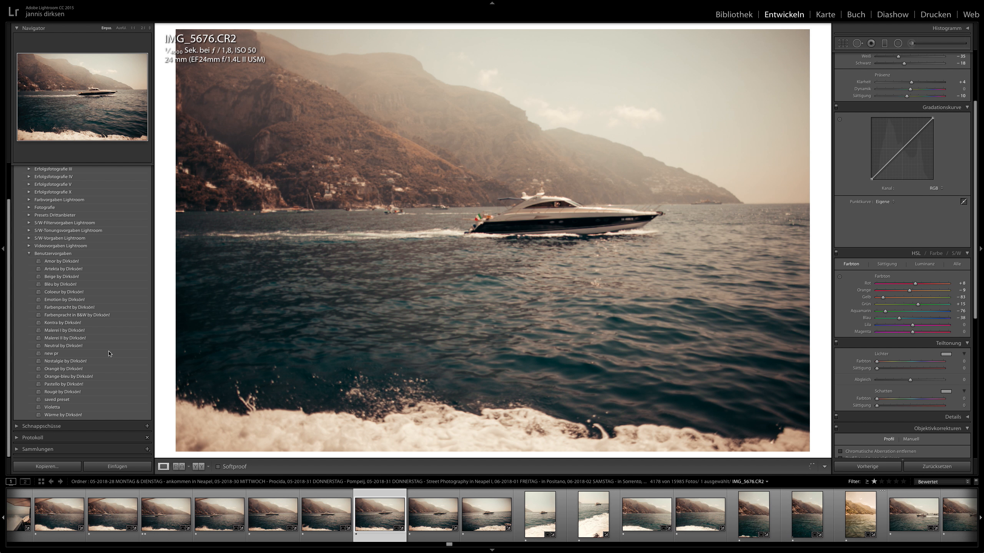
pyautogui.click(60, 354)
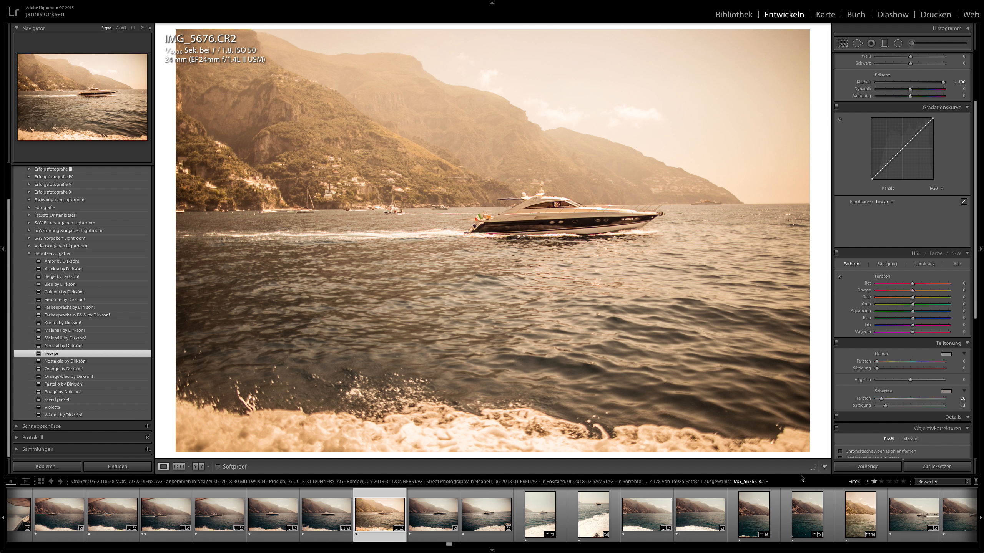
# Apply the Artekta preset to IMG_5692.CR2 and adjust it to contrast +28, exposure +0.75 and temperature 22,358
pyautogui.click(854, 517)
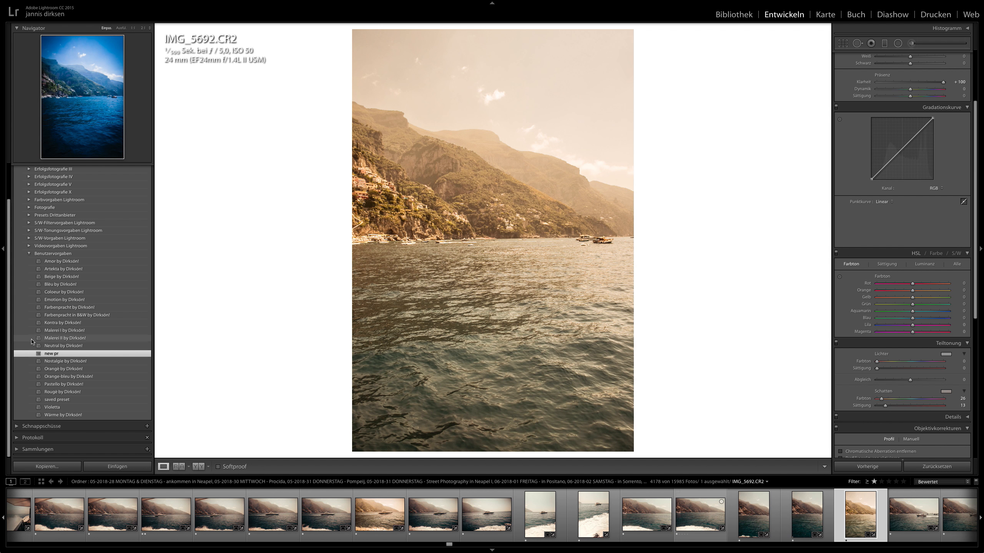
pyautogui.click(58, 269)
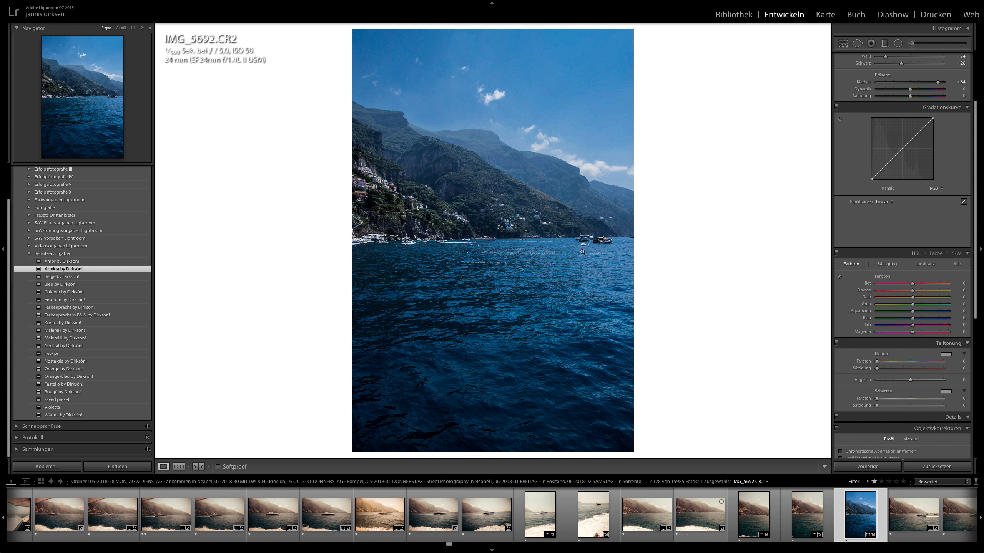
pyautogui.scroll(5, 914, 128)
pyautogui.click(918, 123)
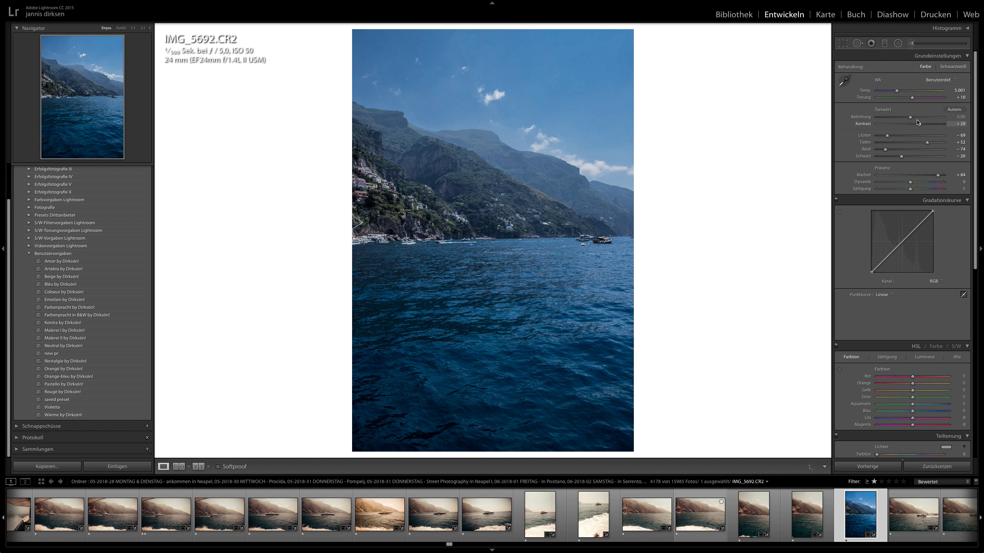
pyautogui.click(915, 117)
pyautogui.click(934, 91)
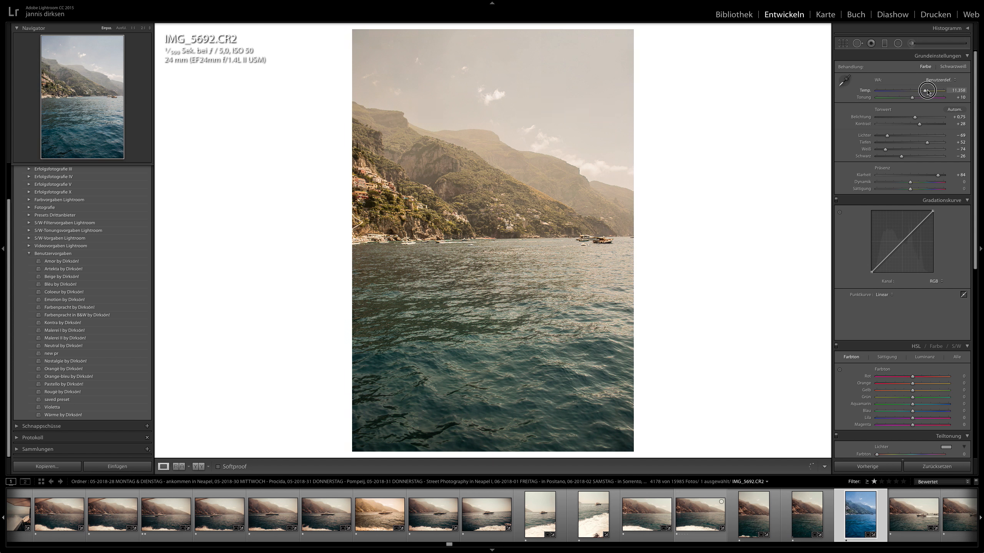
pyautogui.moveTo(929, 91); pyautogui.dragTo(933, 91)
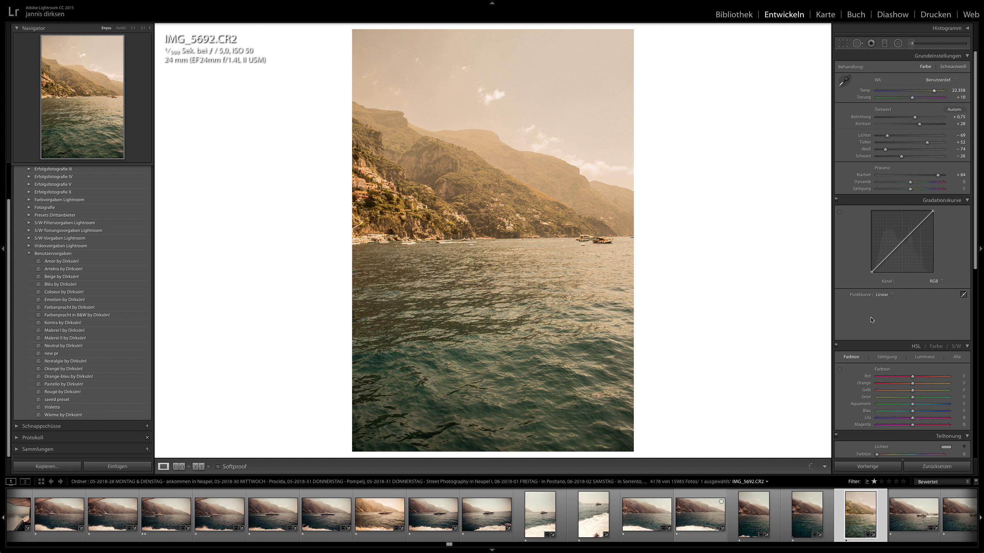
# Apply the Farbenpracht in B&W preset to IMG_5692.CR2, raise exposure to +0.90 and readjust the crop rotation
pyautogui.click(45, 315)
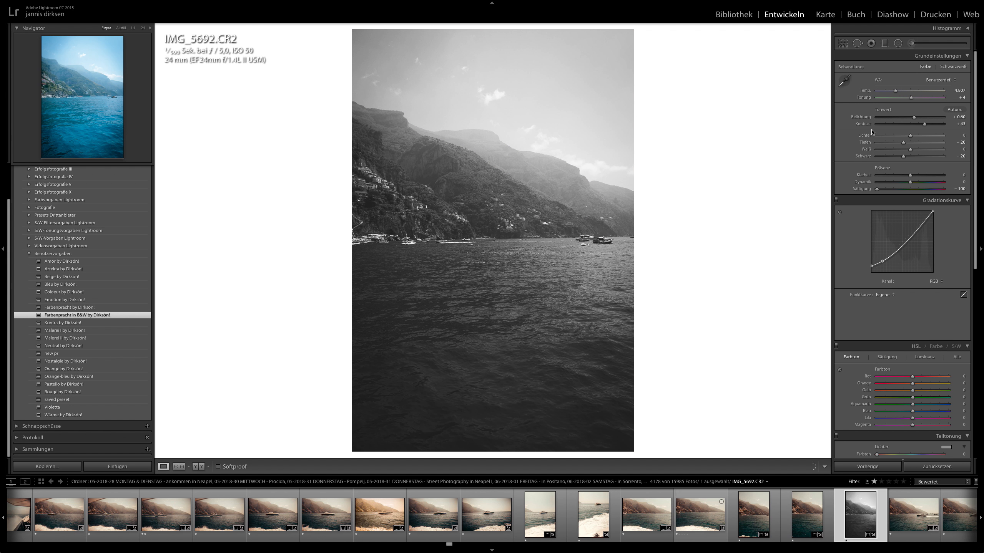
pyautogui.moveTo(915, 117); pyautogui.dragTo(917, 121)
pyautogui.click(843, 43)
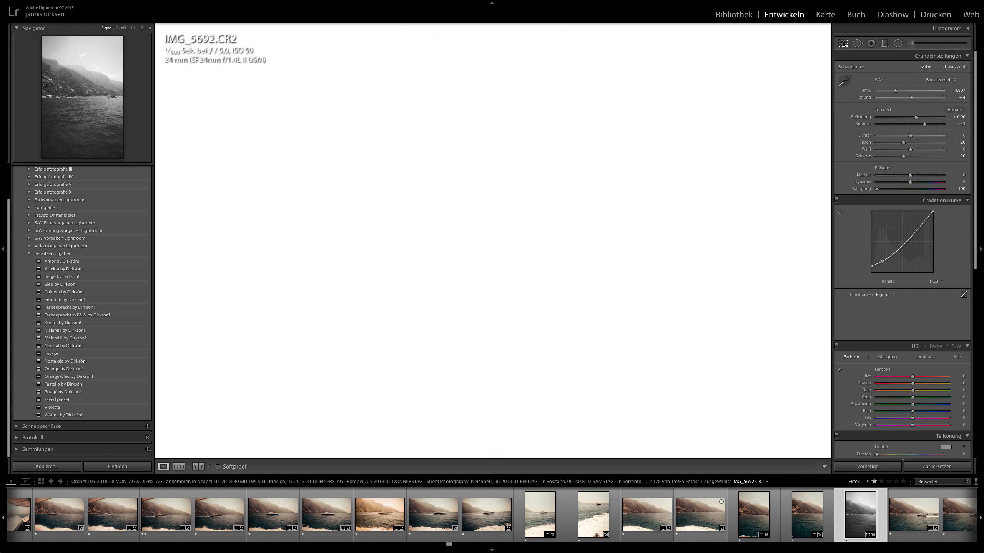
pyautogui.moveTo(684, 182); pyautogui.dragTo(683, 144)
pyautogui.click(844, 46)
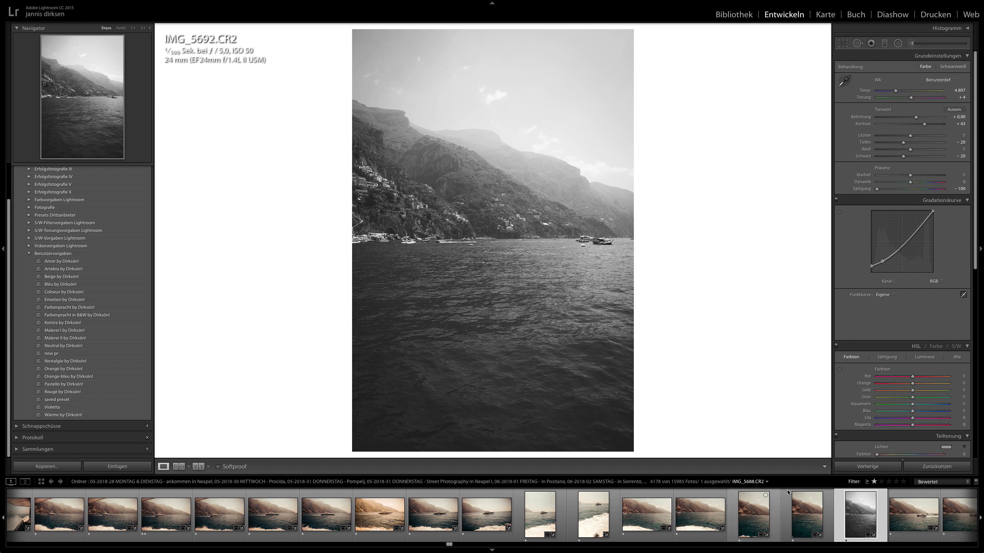
# Try the "new pr" and Malerei I presets on IMG_5676.CR2 and reset the photo to its unedited state
pyautogui.click(355, 517)
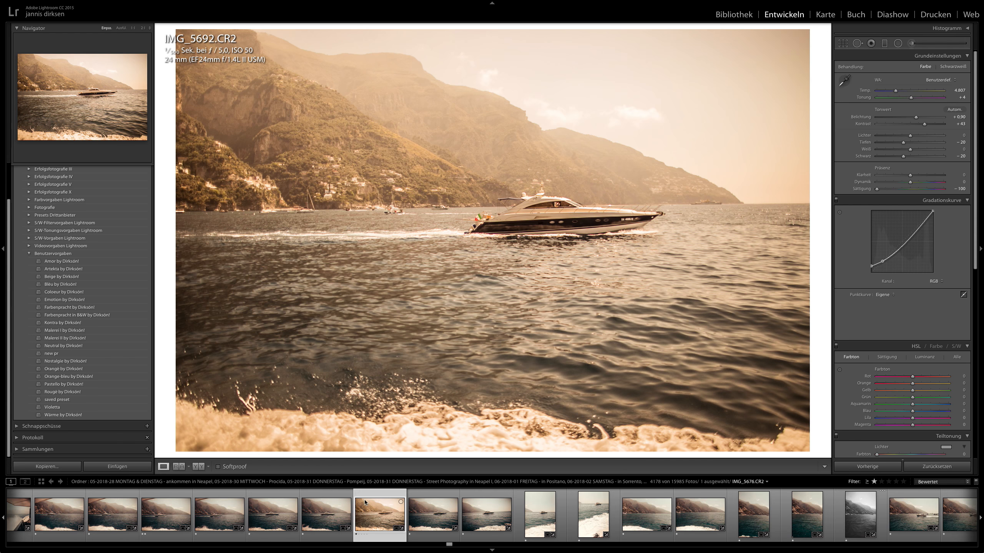
pyautogui.click(78, 354)
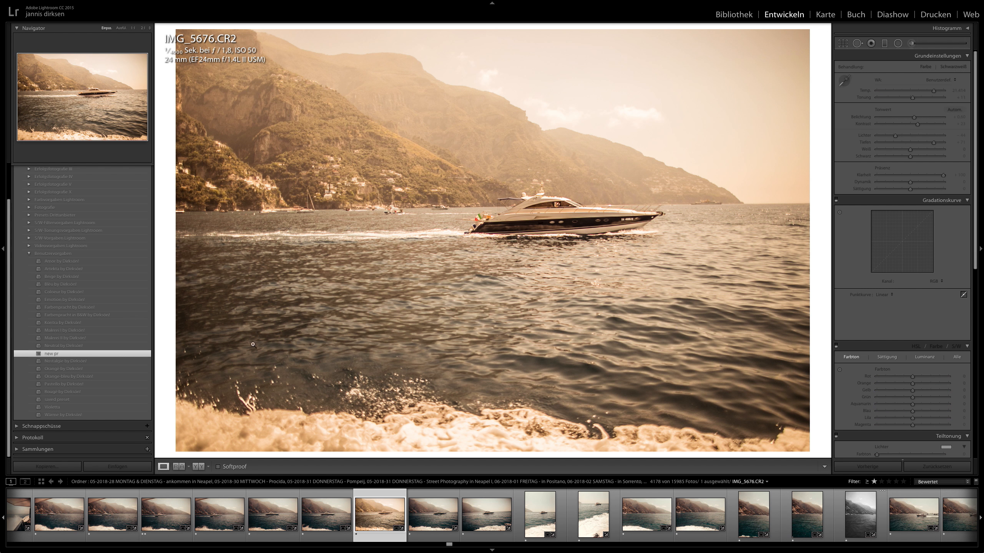
pyautogui.click(85, 330)
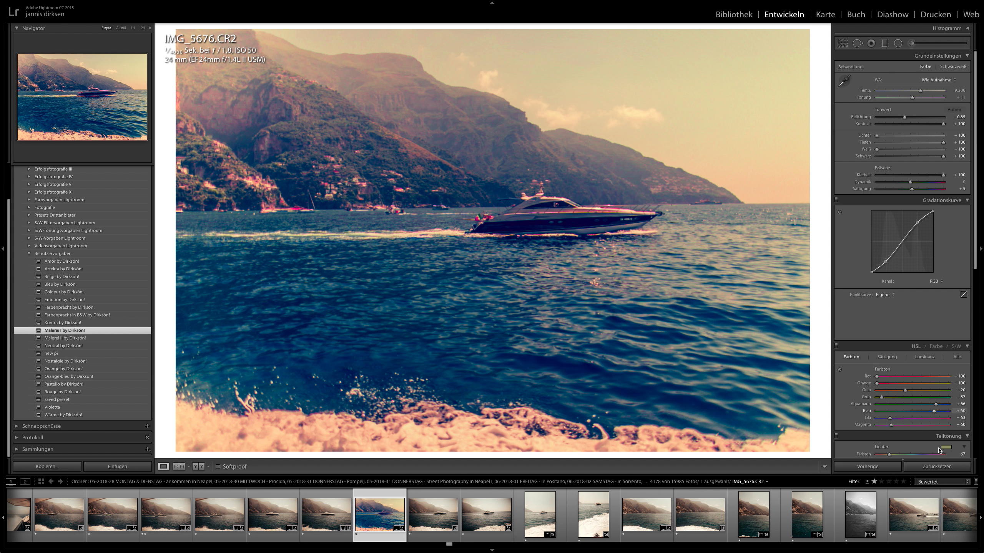
pyautogui.click(937, 467)
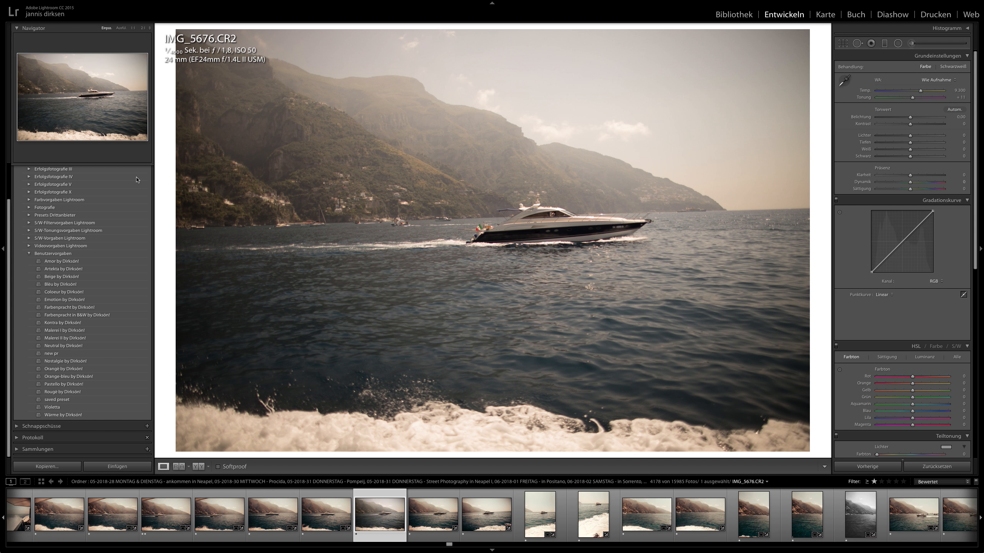
# Compare the Nostalgie and Farbenpracht in B&W presets on IMG_5676.CR2 and settle on Nostalgie
pyautogui.click(66, 365)
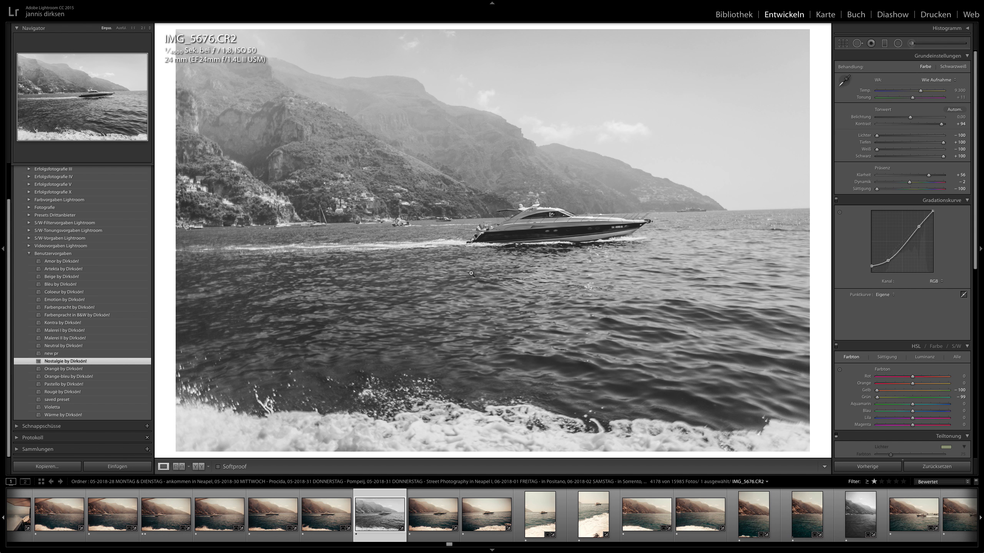
pyautogui.click(93, 316)
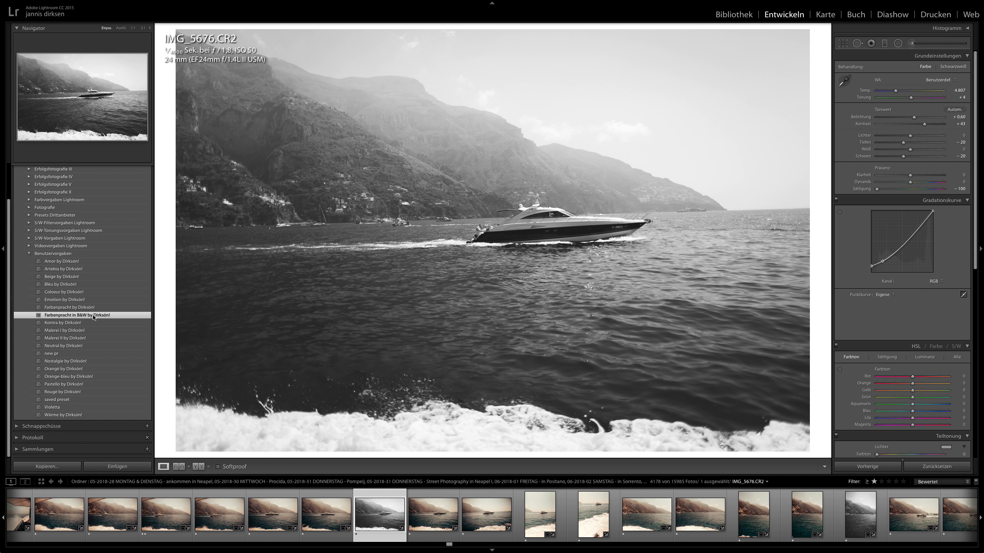
pyautogui.click(81, 361)
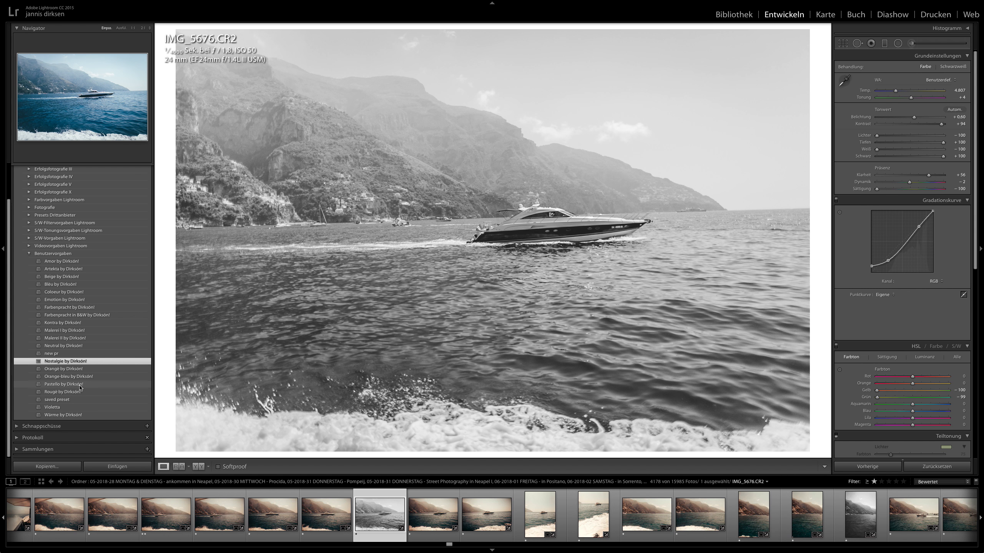
# Try Pastello with contrast +28, Beige with temperature 29,778, and the Nostalgie preset on IMG_5676.CR2, resetting the photo to its unedited state
pyautogui.click(80, 386)
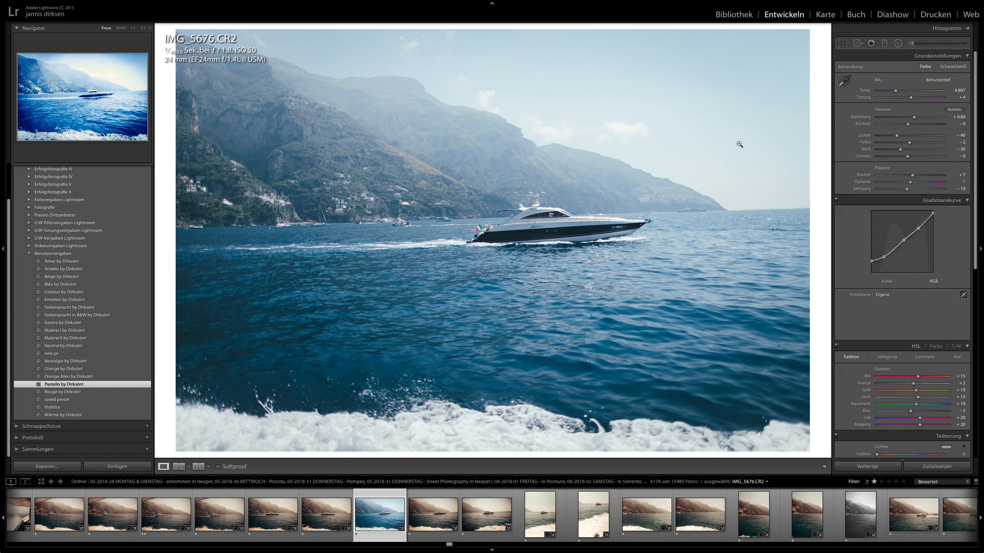
pyautogui.moveTo(907, 124); pyautogui.dragTo(927, 125)
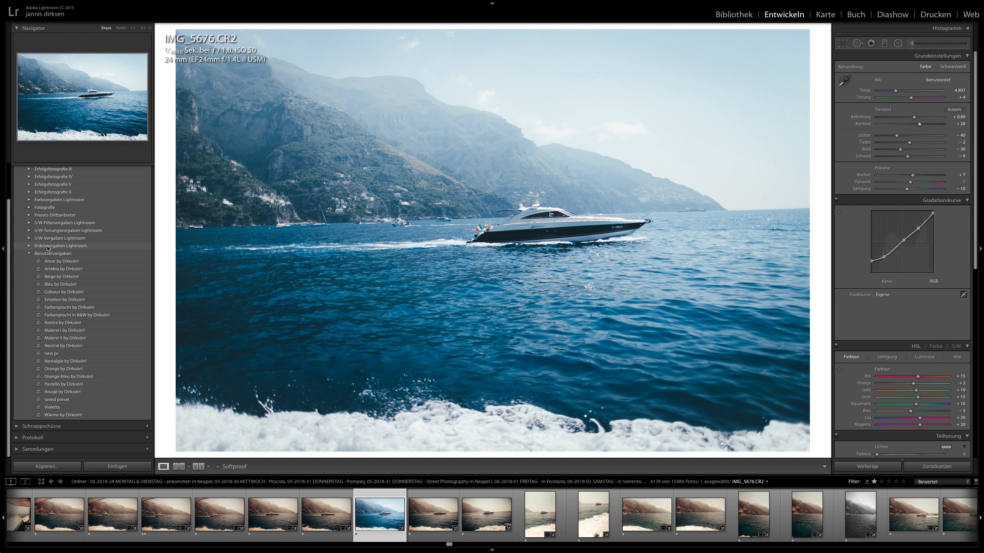
pyautogui.click(58, 277)
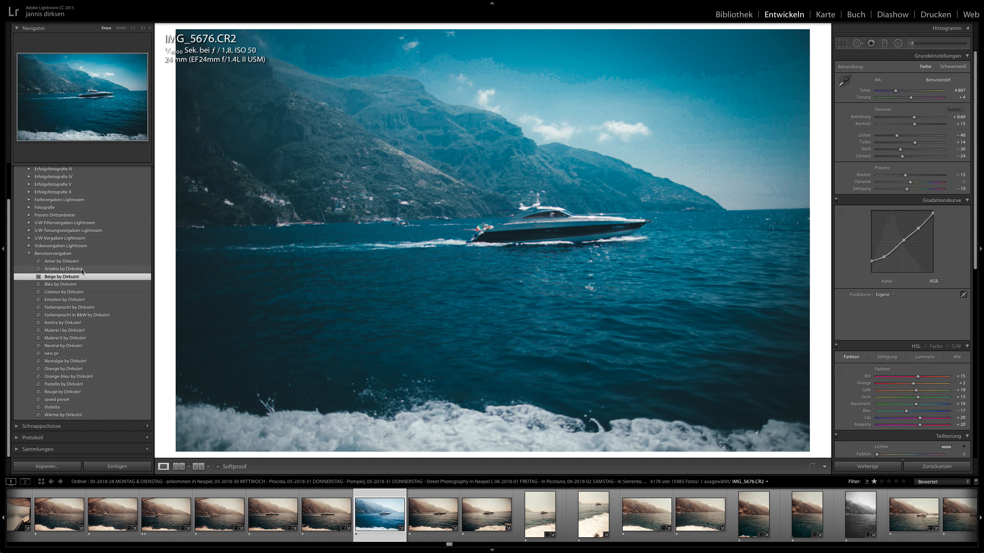
pyautogui.moveTo(895, 90); pyautogui.dragTo(933, 91)
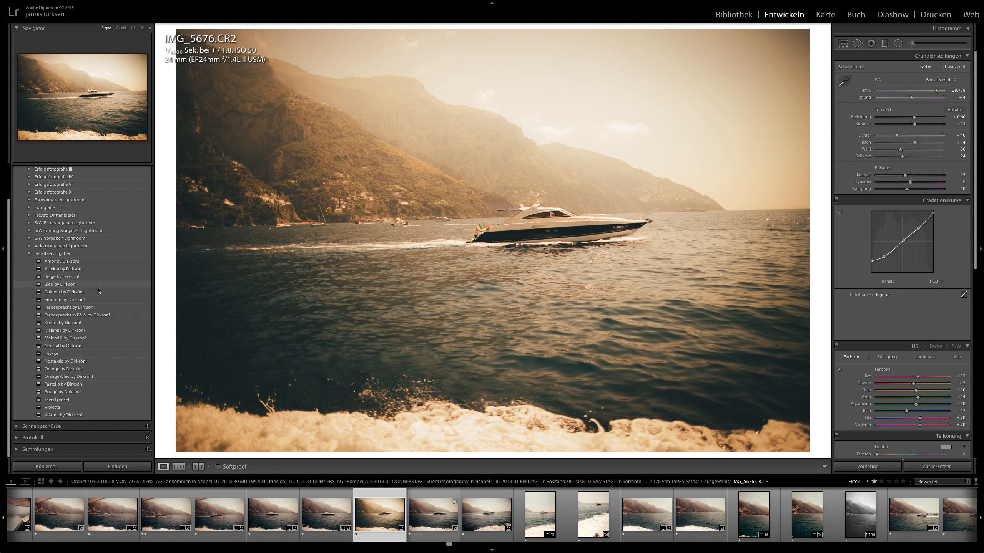
pyautogui.click(937, 466)
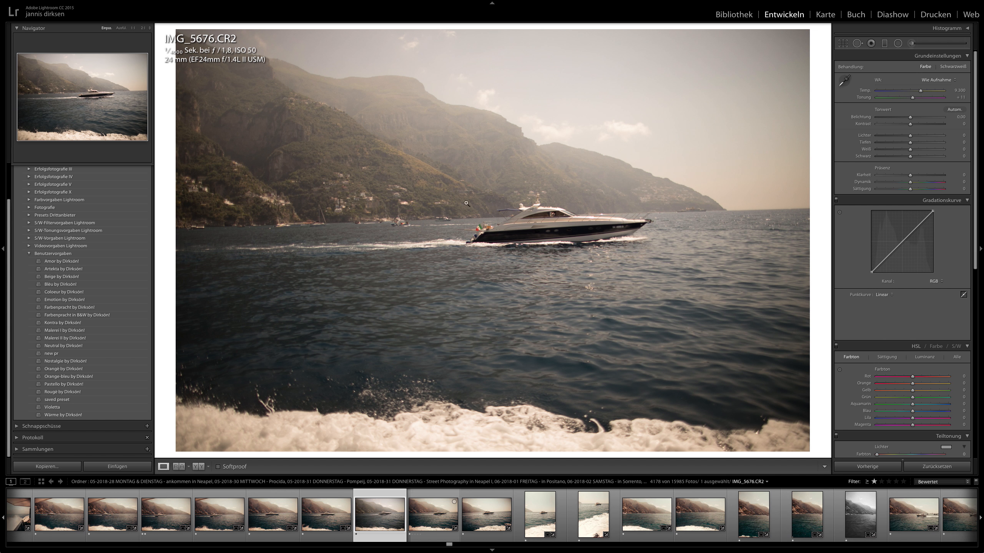
pyautogui.click(84, 361)
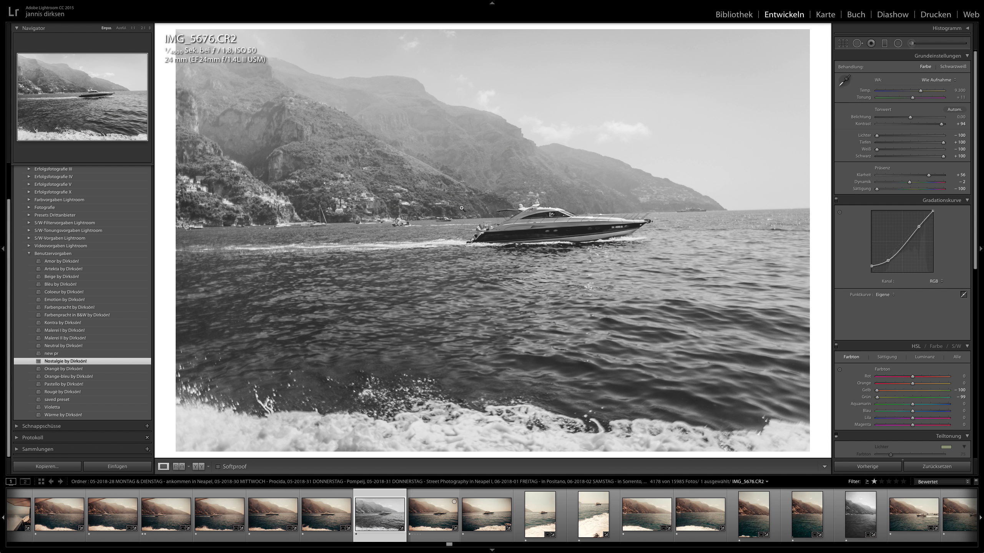
pyautogui.click(917, 465)
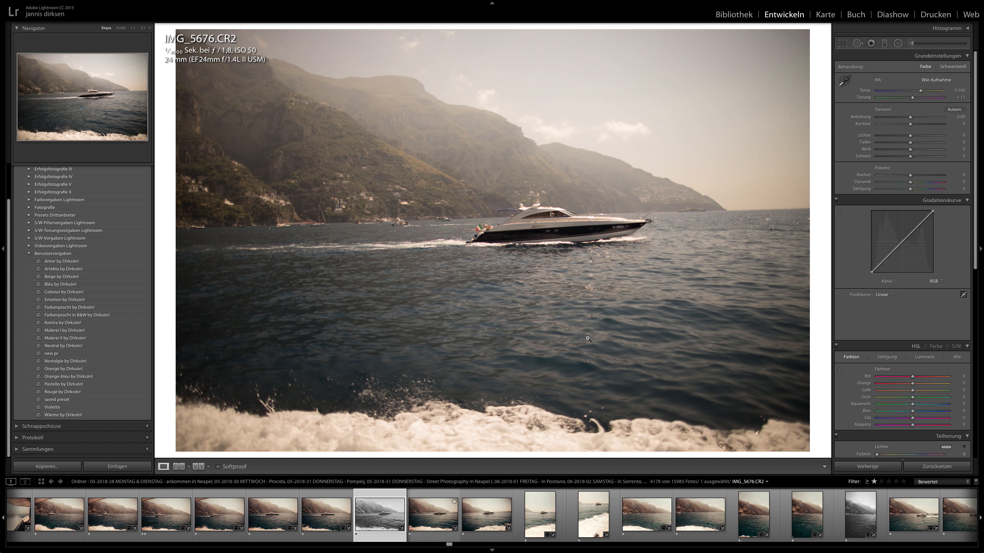
# Apply the Rouge preset to IMG_5676.CR2 and warm its temperature to 13,916
pyautogui.click(73, 392)
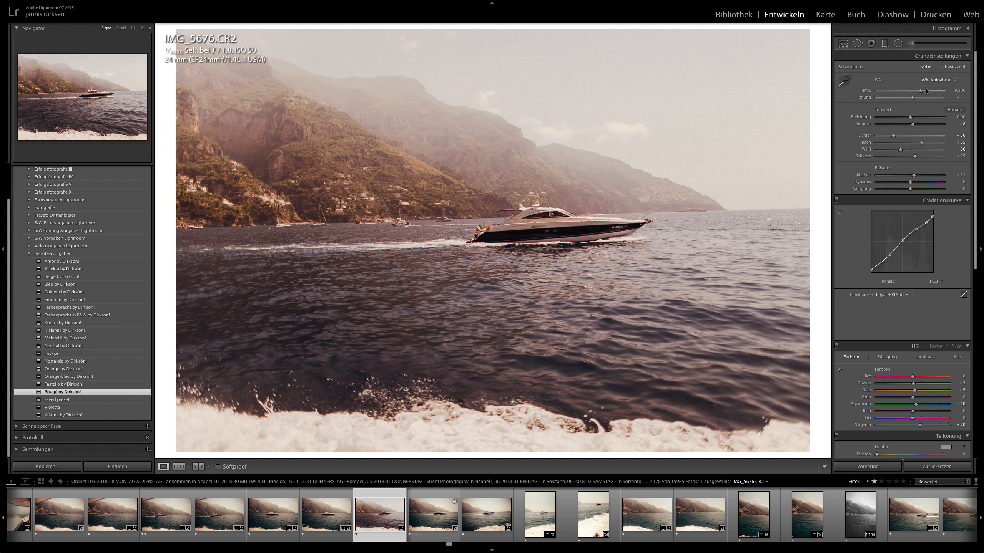
pyautogui.moveTo(927, 91); pyautogui.dragTo(934, 90)
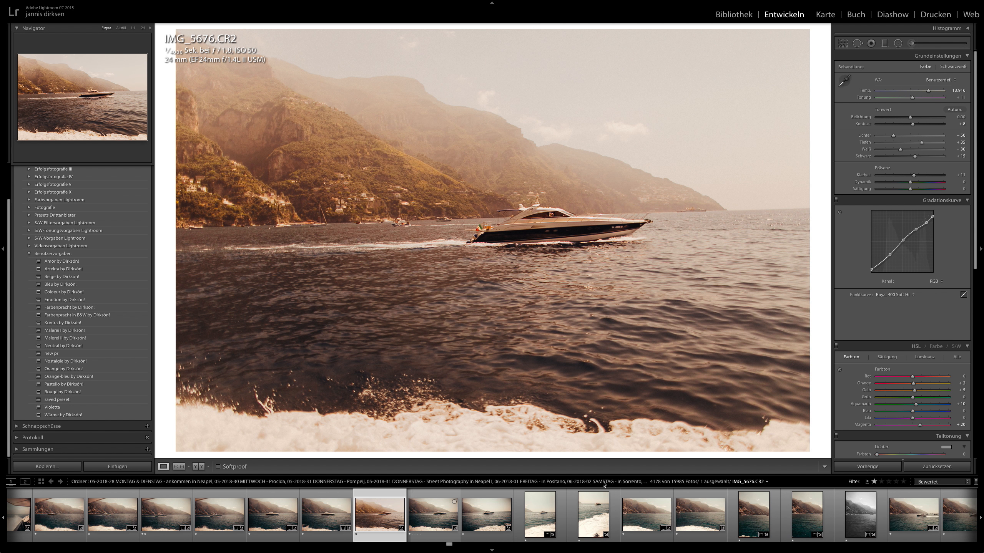
# Try the previous photo's settings on IMG_5705.CR2, compare it with the neighbouring filmstrip photos and undo the change
pyautogui.scroll(-10, 542, 515)
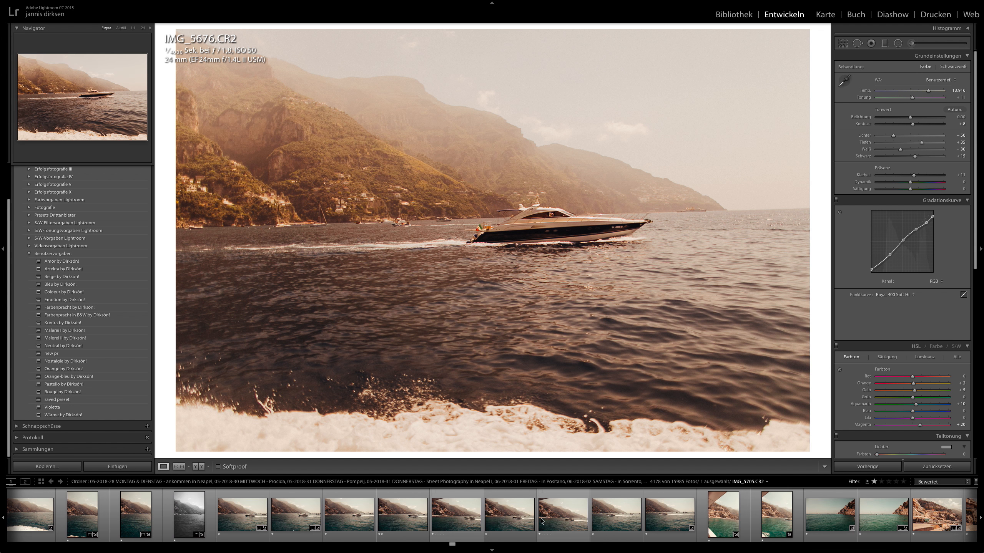
pyautogui.click(542, 522)
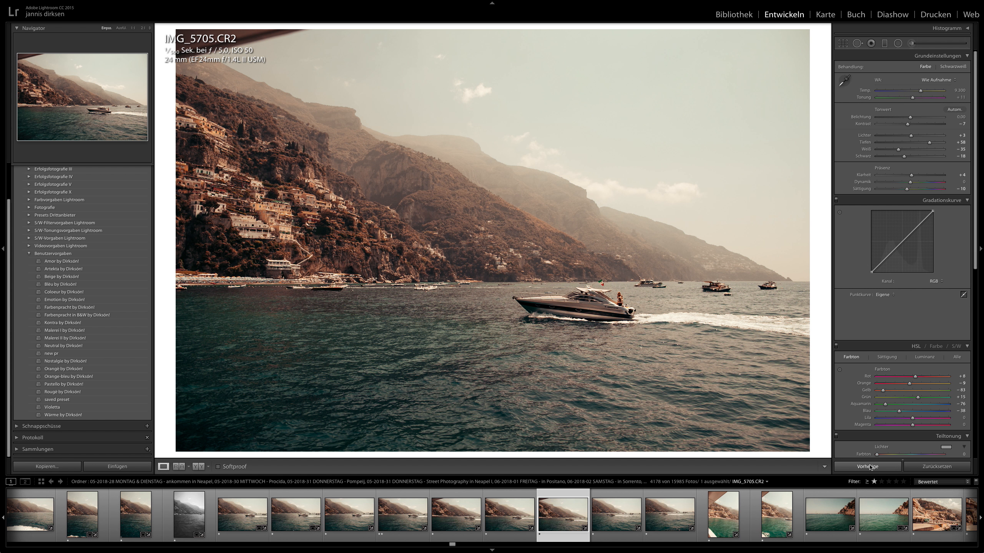
pyautogui.click(867, 467)
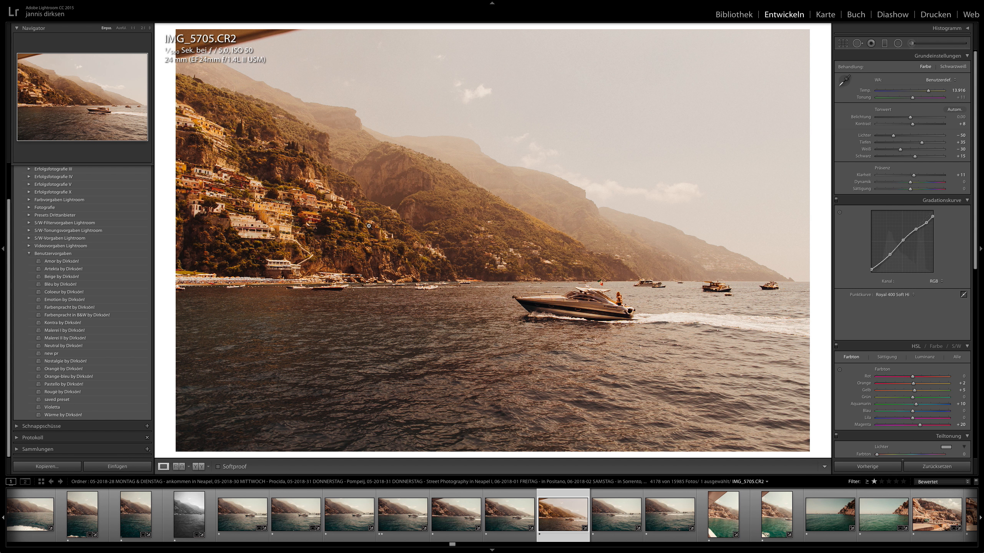
pyautogui.scroll(5, 100, 524)
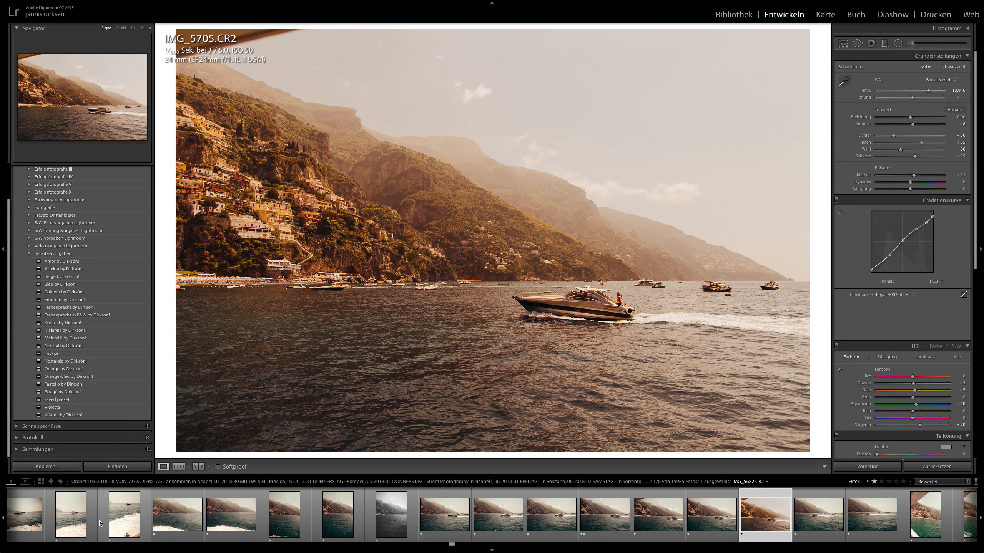
pyautogui.scroll(3, 100, 524)
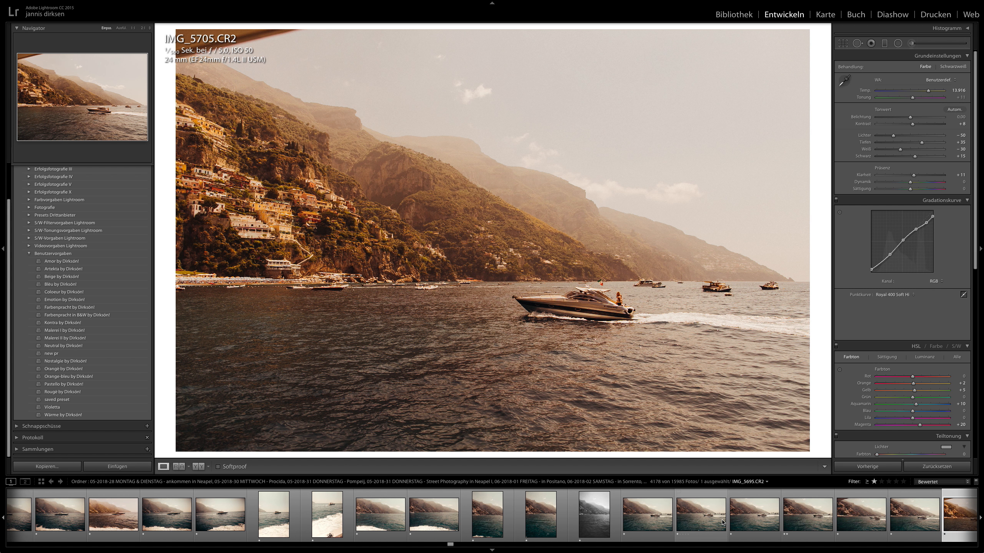
pyautogui.scroll(-10, 722, 521)
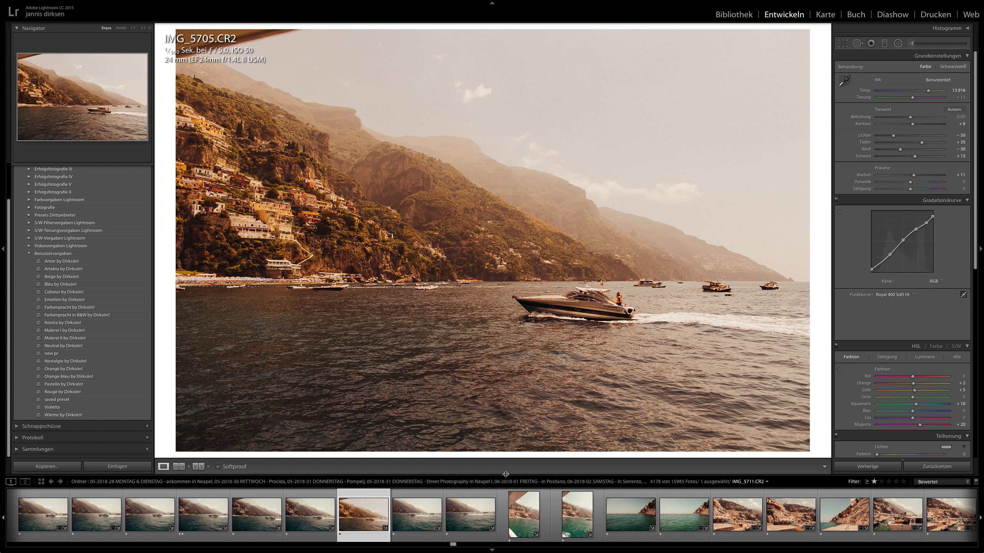
pyautogui.hotkey('ctrl', 'z')
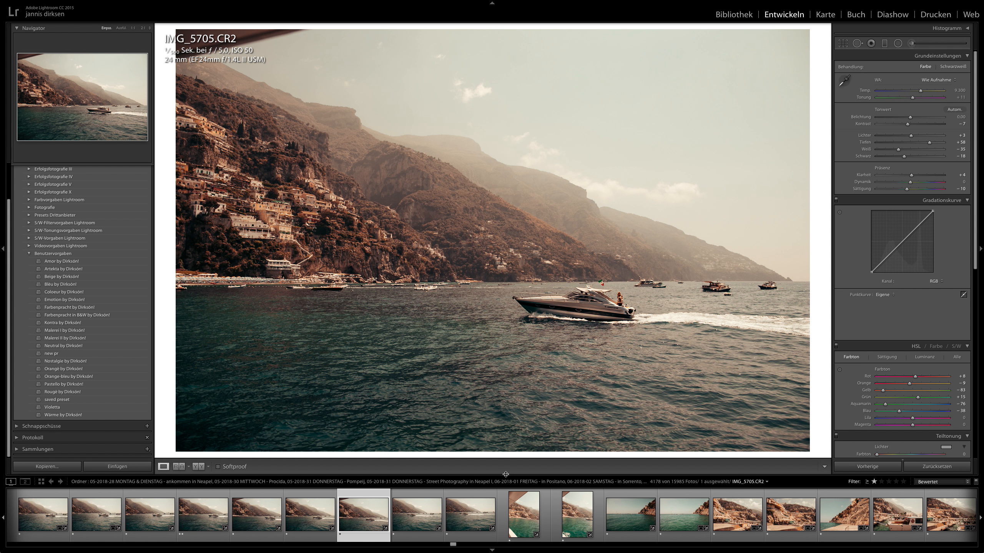
# Browse the library grid to examine how consistent the look is across the Positano coast and Naples street photos
pyautogui.click(721, 15)
pyautogui.scroll(-5, 332, 265)
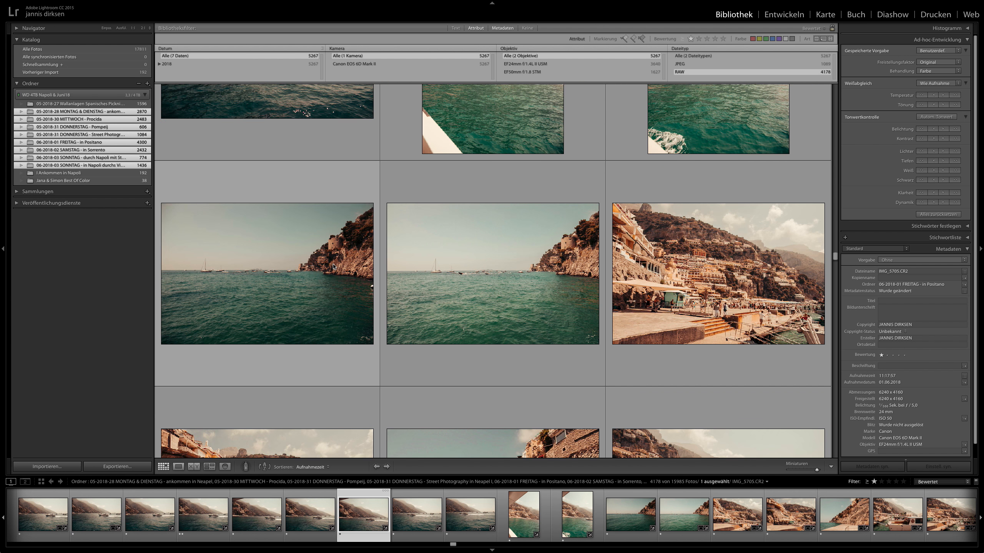
pyautogui.scroll(-3, 333, 266)
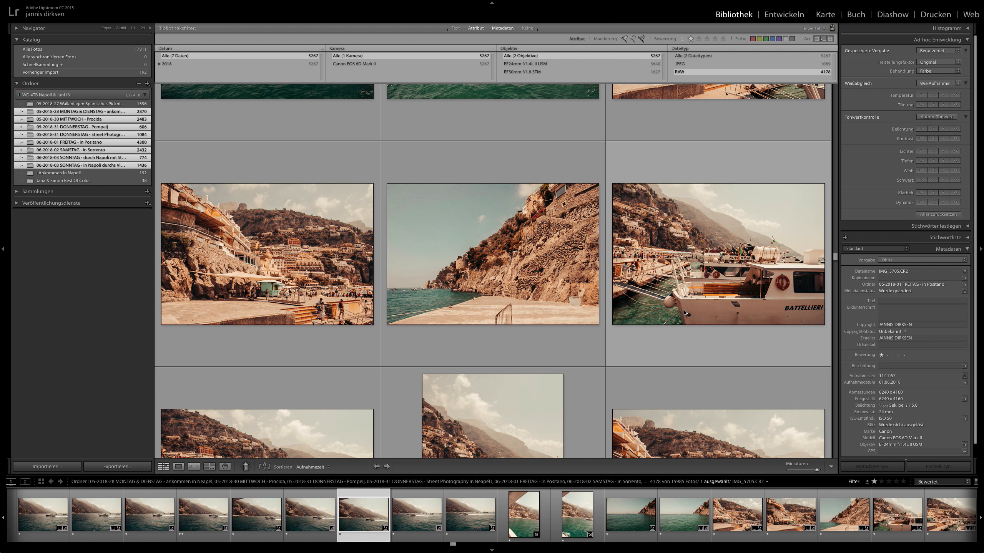
pyautogui.moveTo(831, 256); pyautogui.dragTo(837, 95)
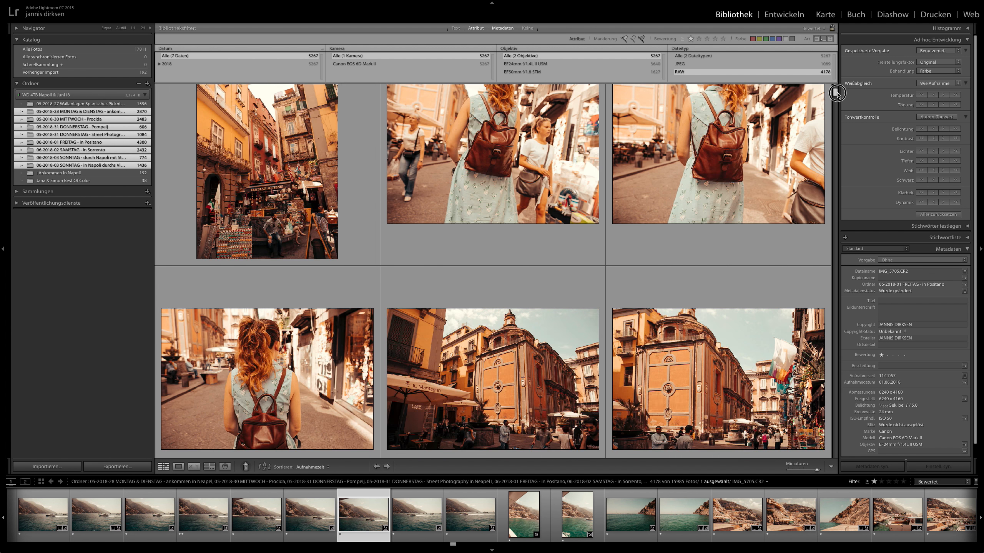
pyautogui.scroll(3, 540, 271)
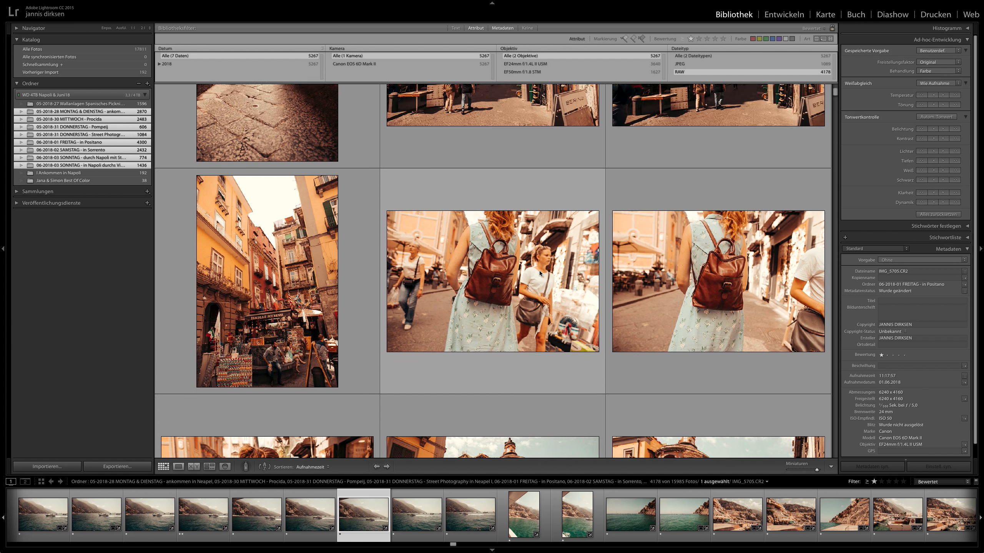
pyautogui.scroll(-2, 484, 266)
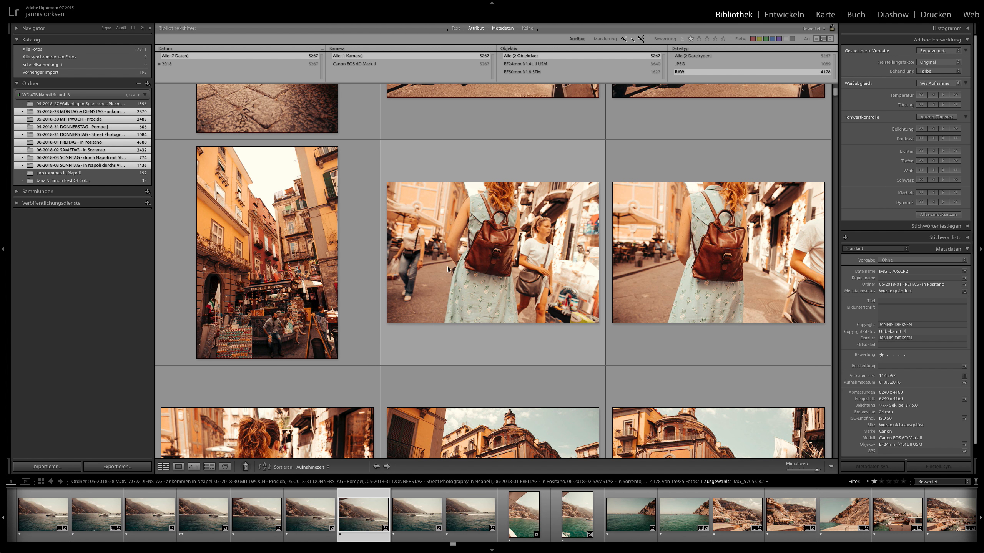
pyautogui.scroll(-6, 447, 267)
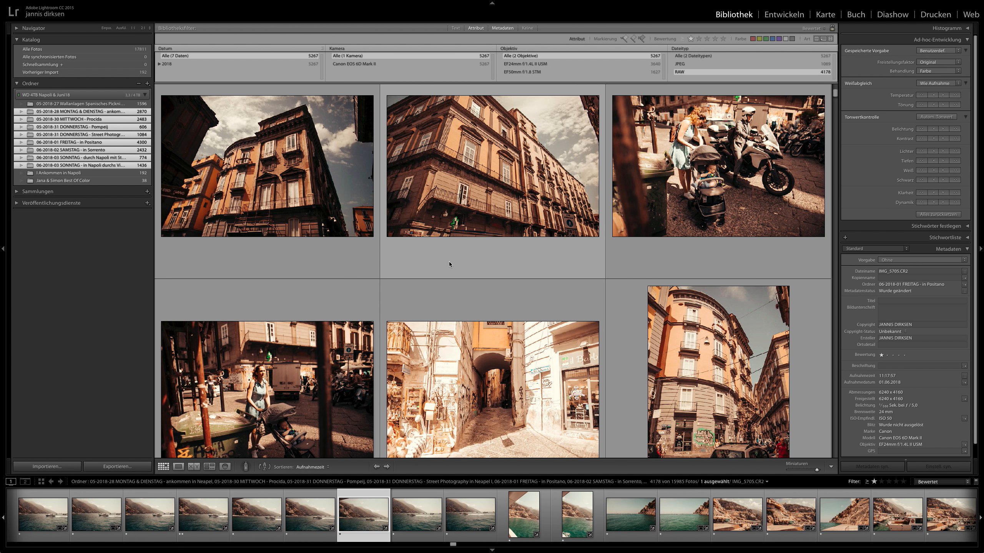
pyautogui.scroll(-3, 449, 263)
pyautogui.scroll(1, 246, 247)
pyautogui.scroll(-5, 258, 252)
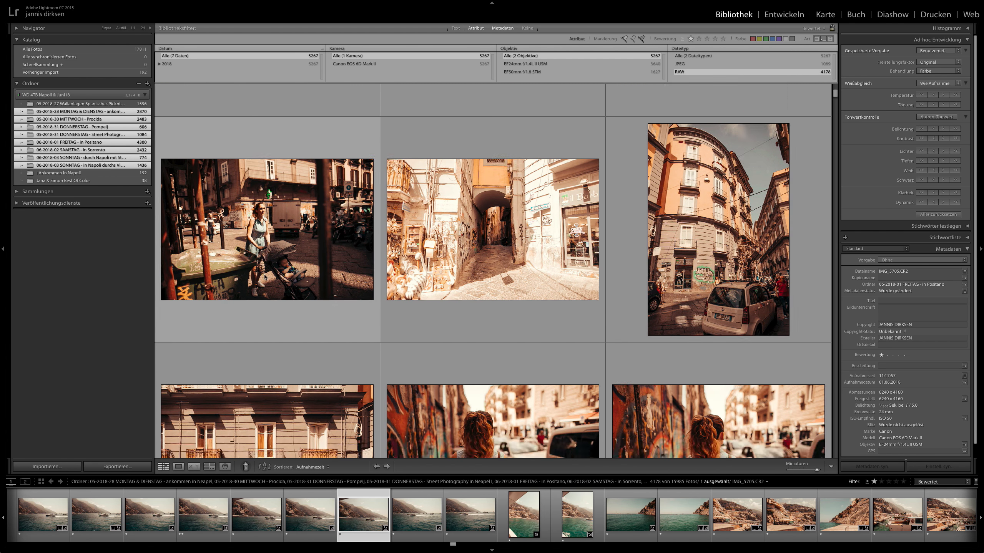
pyautogui.scroll(2, 290, 275)
pyautogui.scroll(-2, 456, 227)
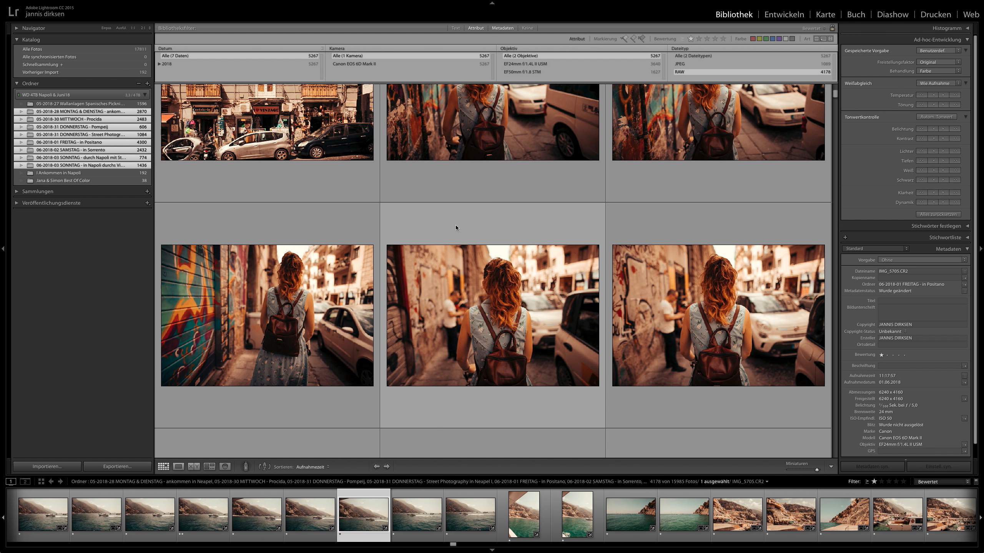
# Review the Naples street photos in the Develop module from IMG_1654.CR2 through IMG_1754.CR2, comparing their look and settings
pyautogui.click(461, 341)
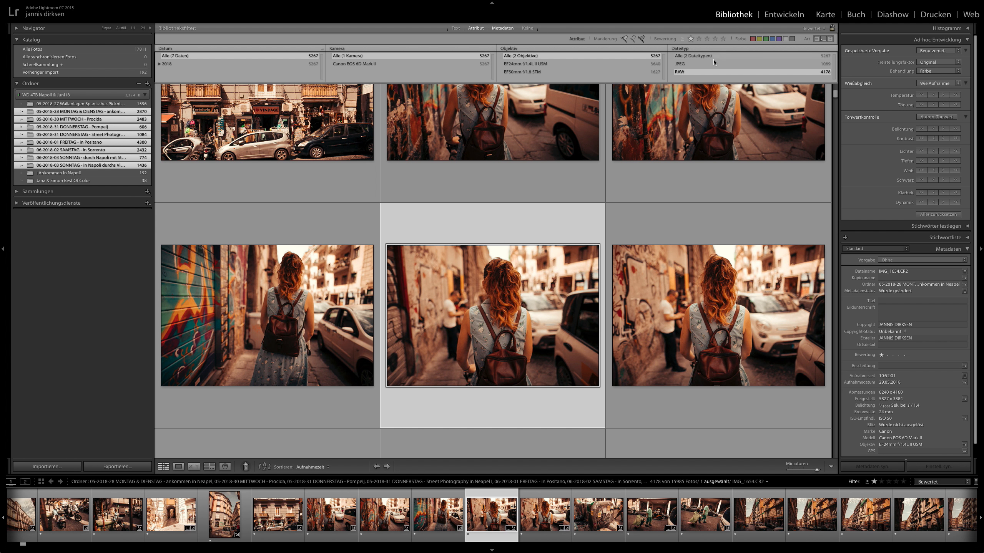
pyautogui.click(770, 11)
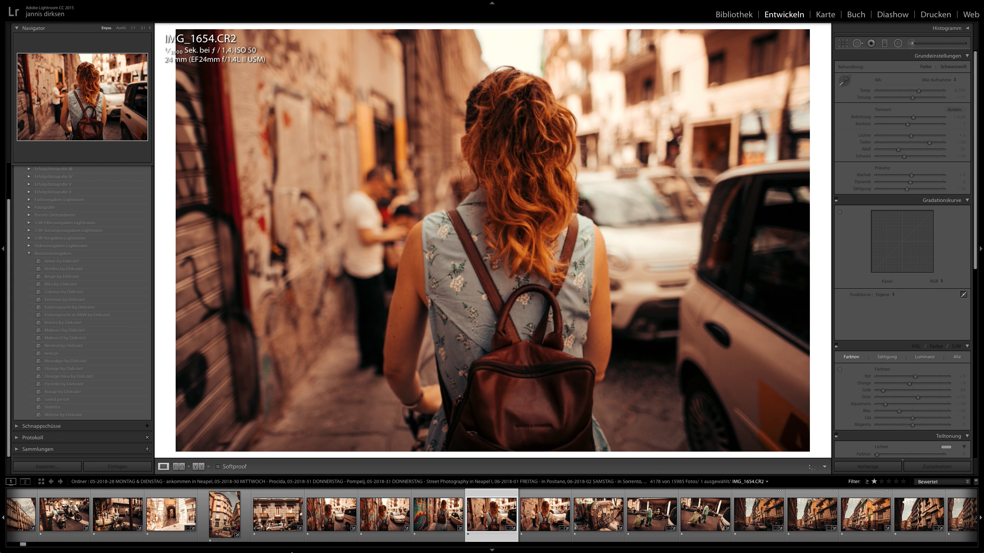
pyautogui.scroll(-9, 356, 532)
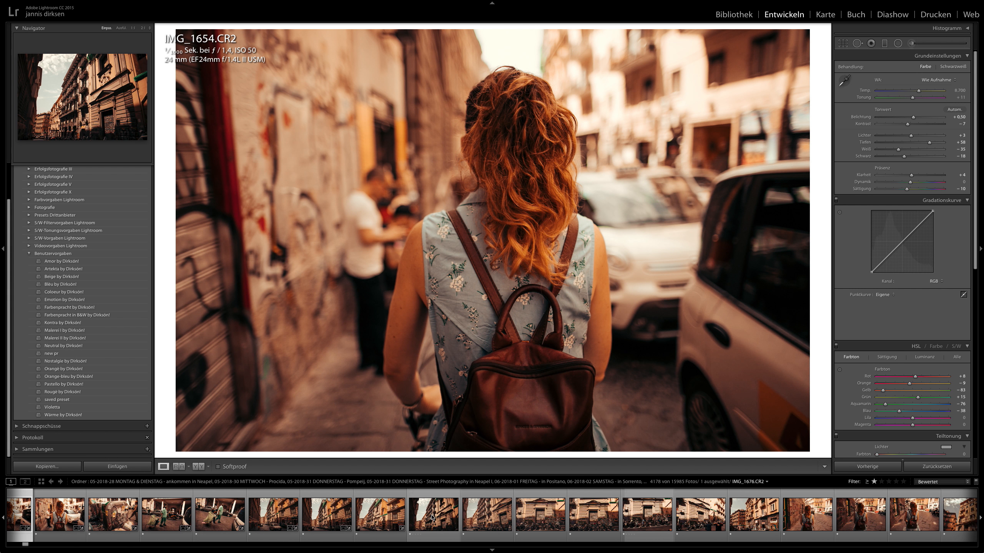
pyautogui.click(433, 518)
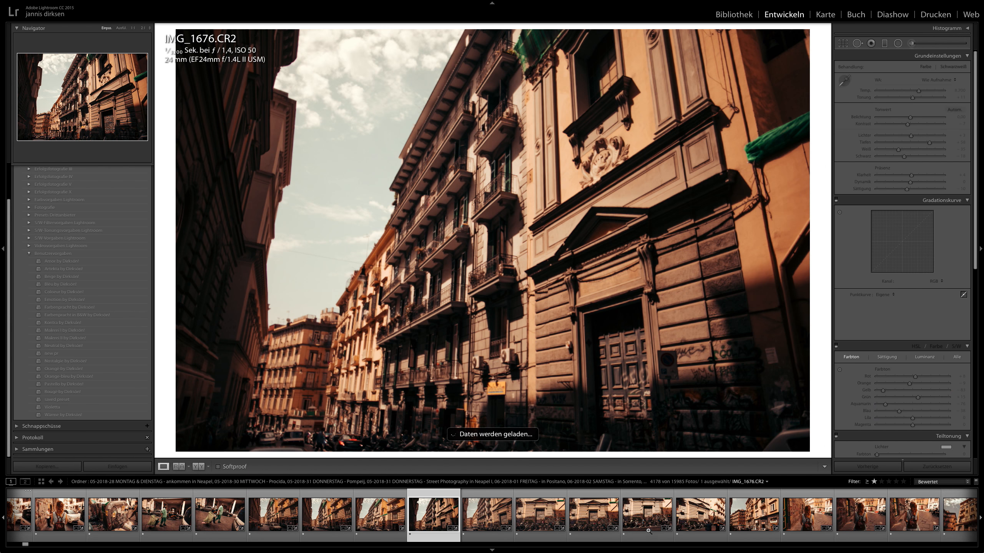
pyautogui.scroll(-3, 658, 520)
pyautogui.click(572, 516)
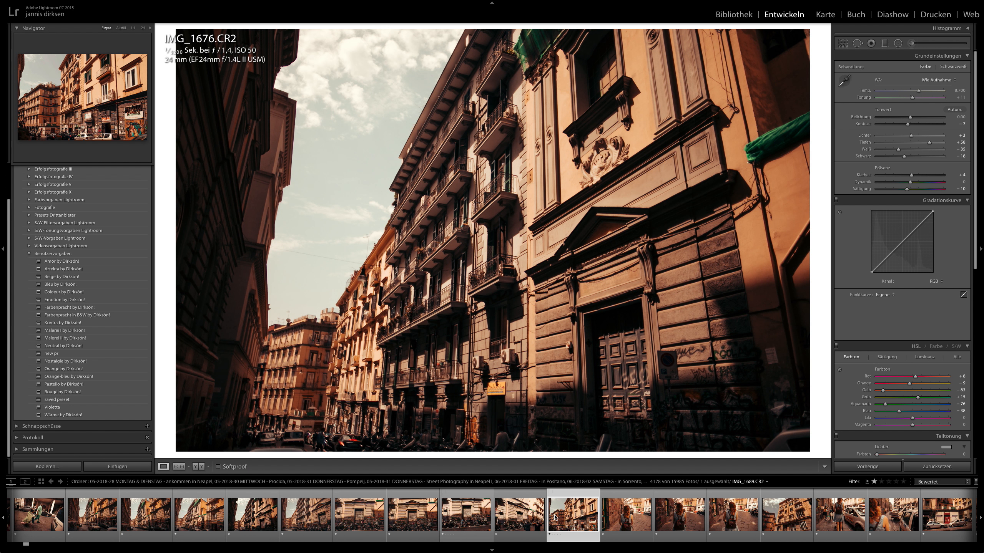
pyautogui.scroll(-12, 582, 520)
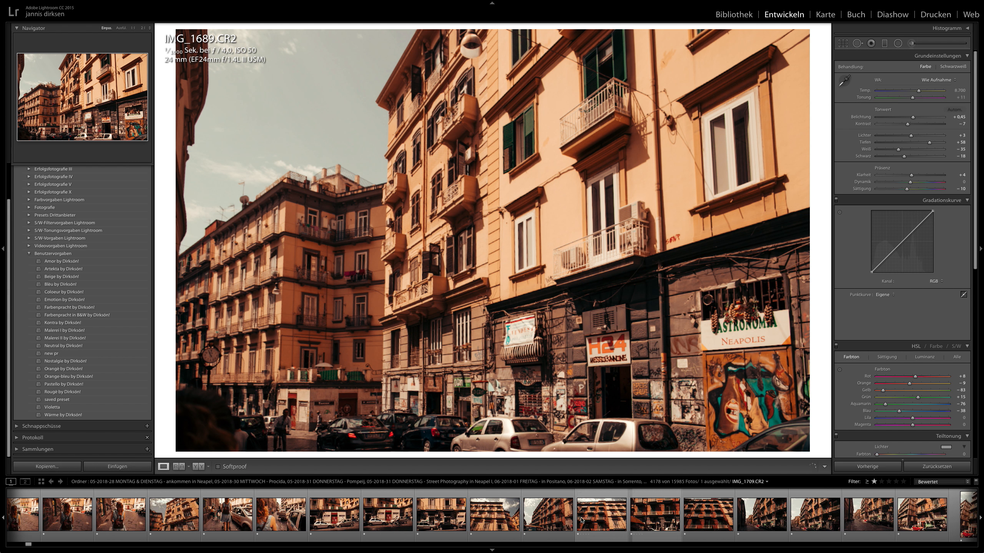
pyautogui.click(383, 519)
pyautogui.scroll(-8, 615, 518)
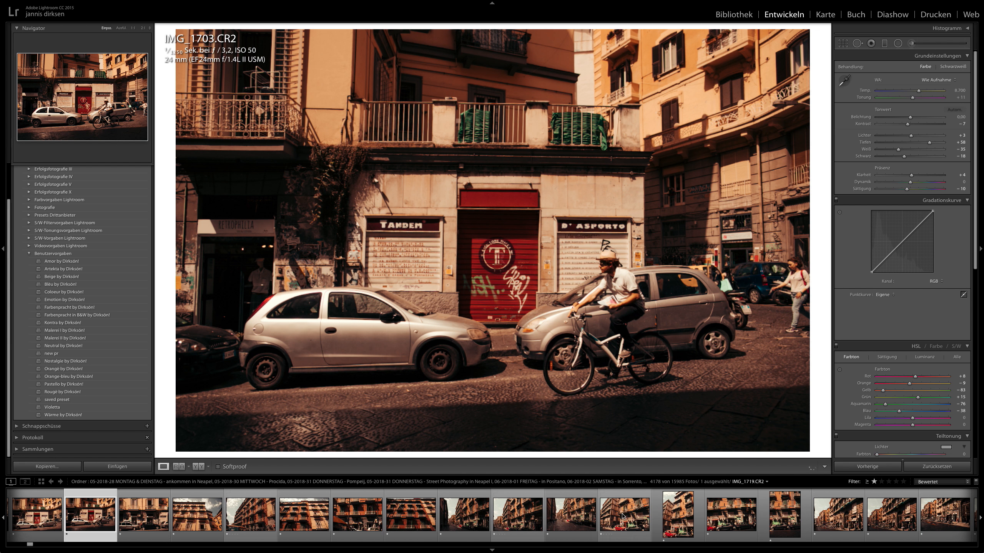
pyautogui.scroll(-5, 616, 518)
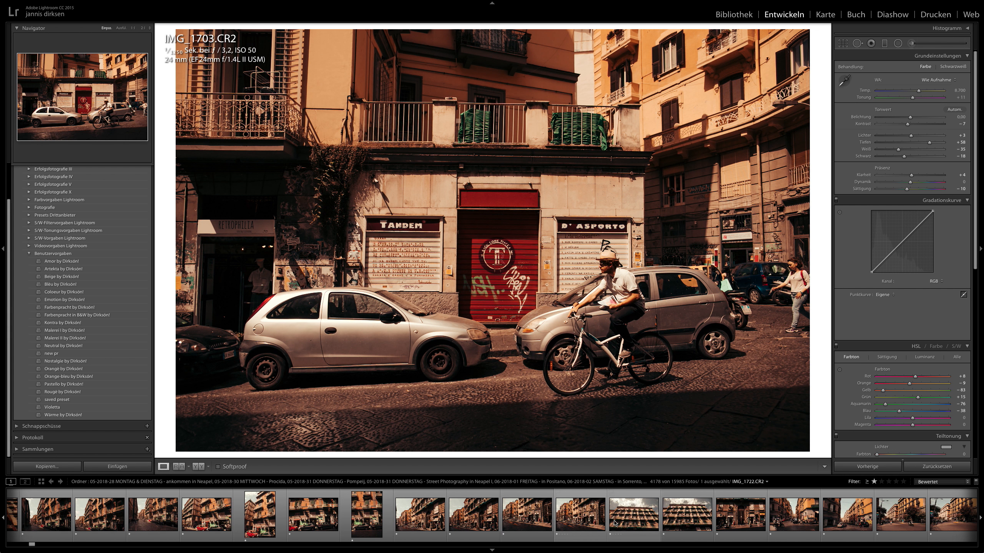
pyautogui.click(426, 515)
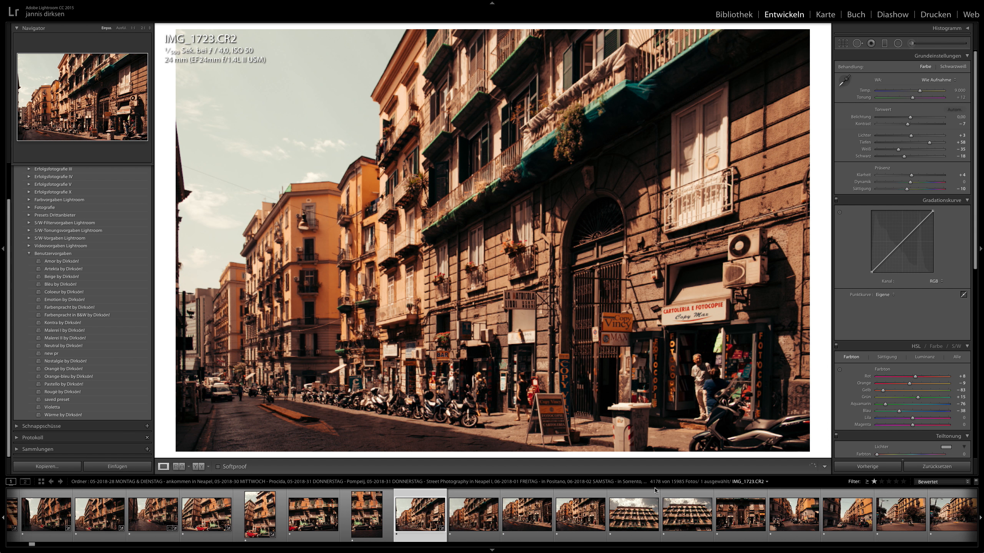
pyautogui.click(690, 511)
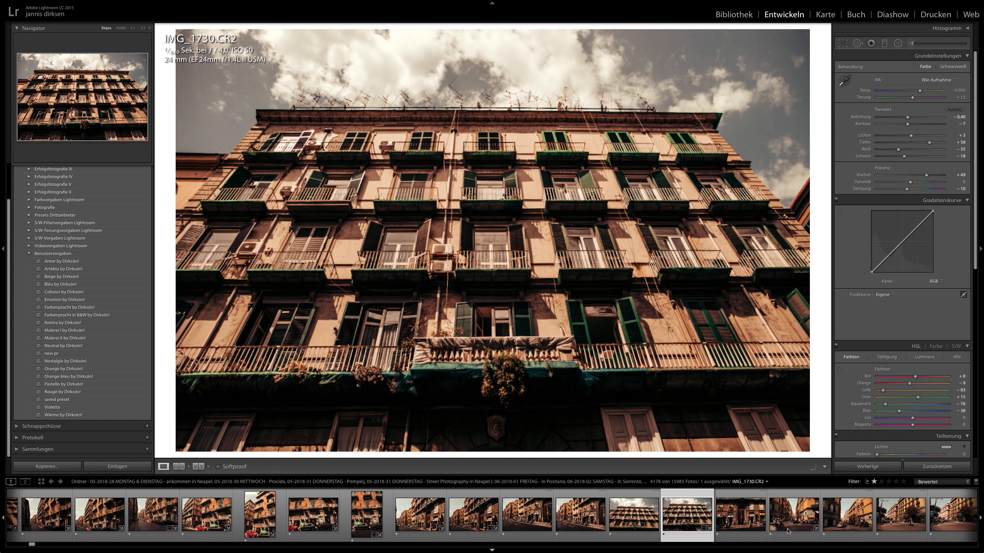
pyautogui.scroll(-10, 787, 530)
pyautogui.click(621, 516)
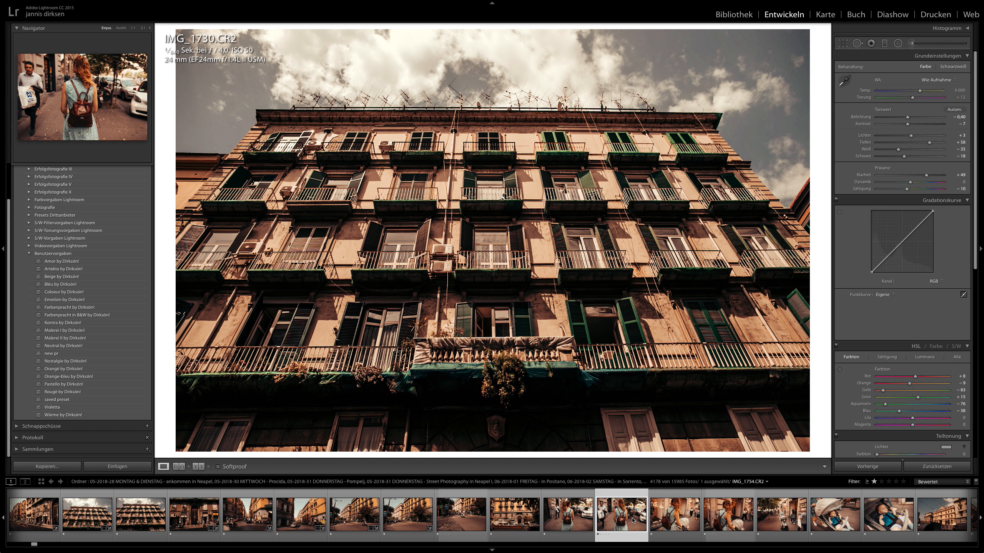
# Review the Naples street and harbour photos IMG_1758.CR2, IMG_1797.CR2 and IMG_1941.CR2 for a consistent colour look
pyautogui.scroll(-5, 472, 519)
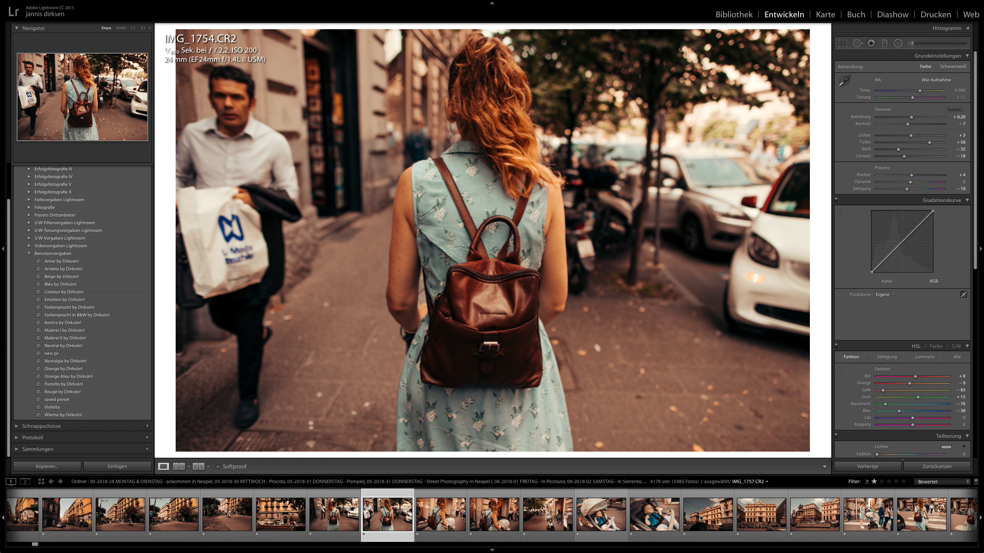
pyautogui.click(473, 519)
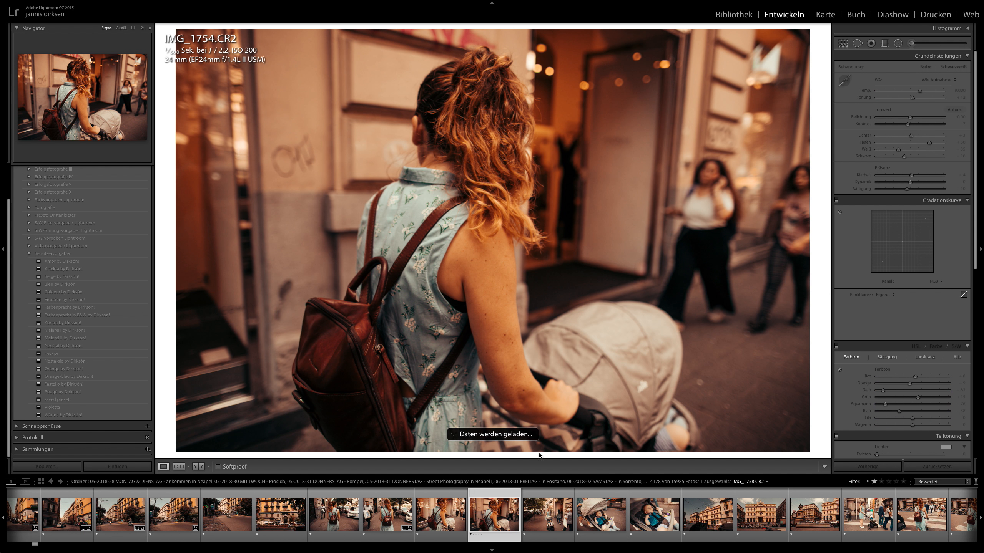
pyautogui.scroll(-10, 629, 514)
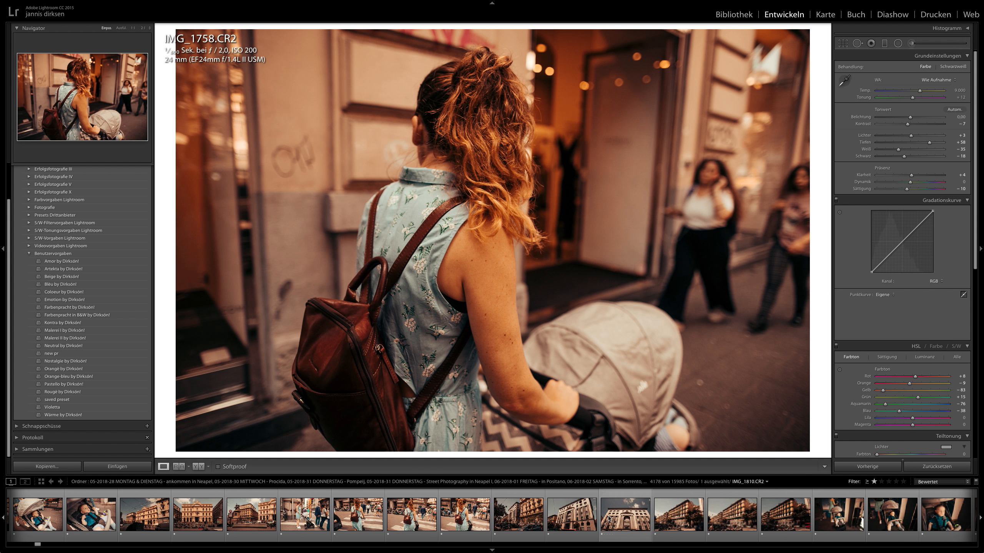
pyautogui.click(428, 518)
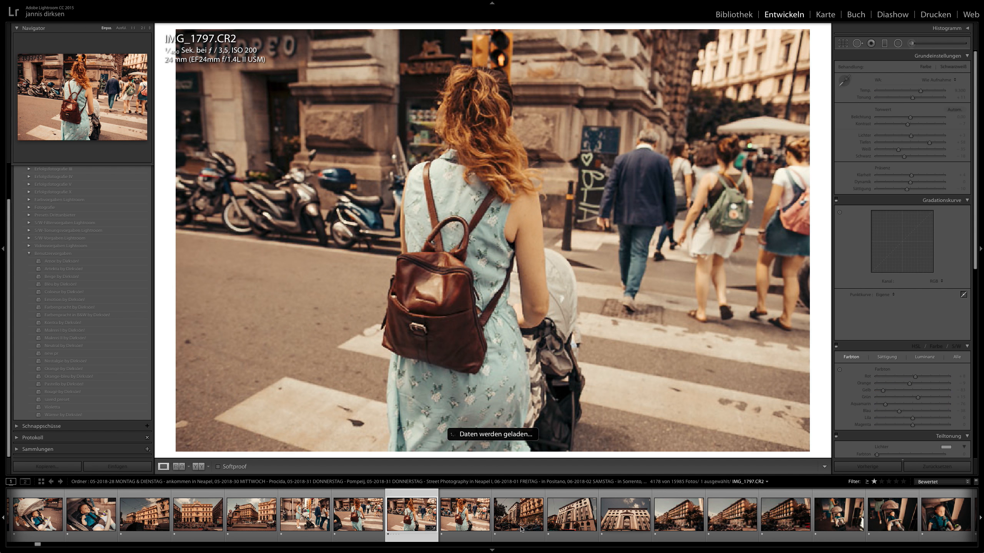
pyautogui.scroll(-10, 523, 519)
pyautogui.scroll(-20, 523, 519)
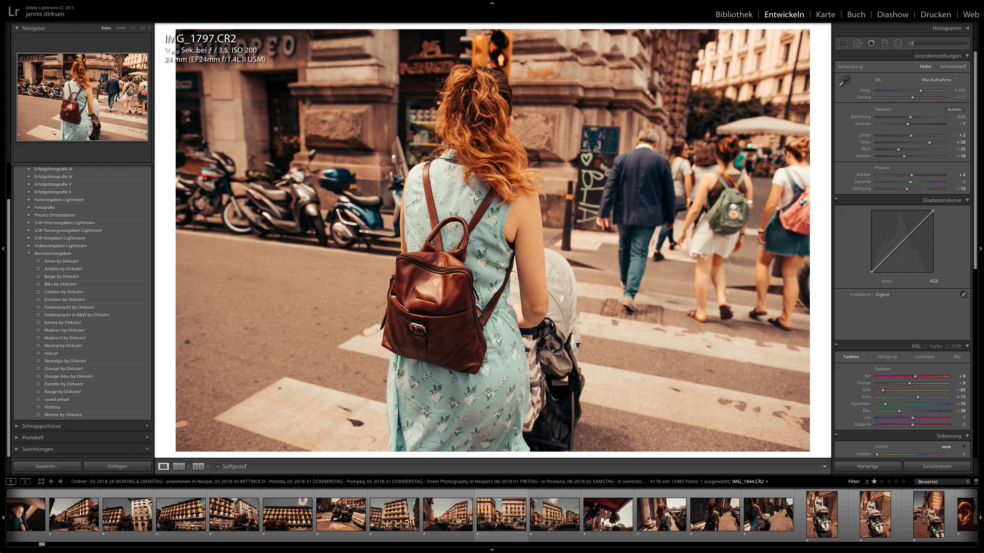
pyautogui.scroll(-20, 521, 518)
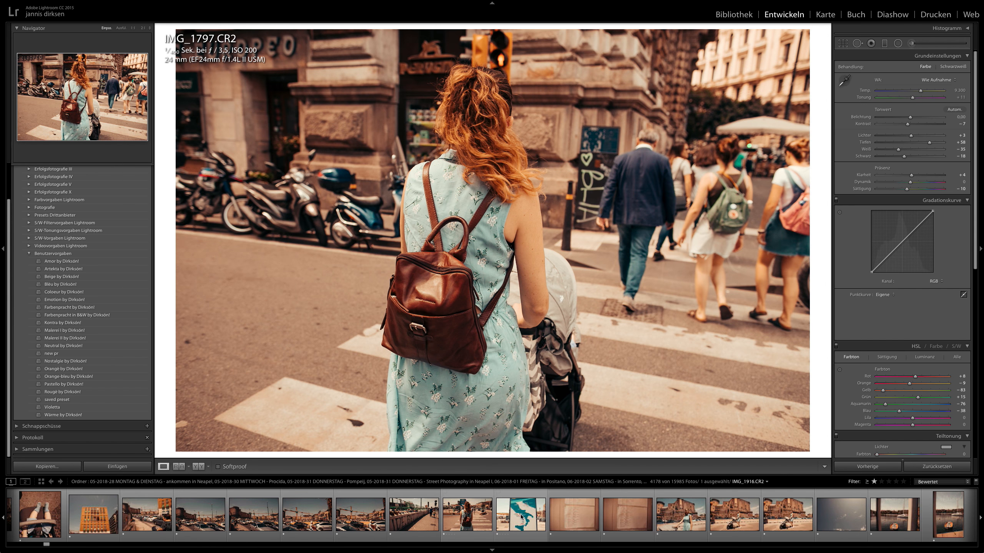
pyautogui.scroll(-5, 530, 521)
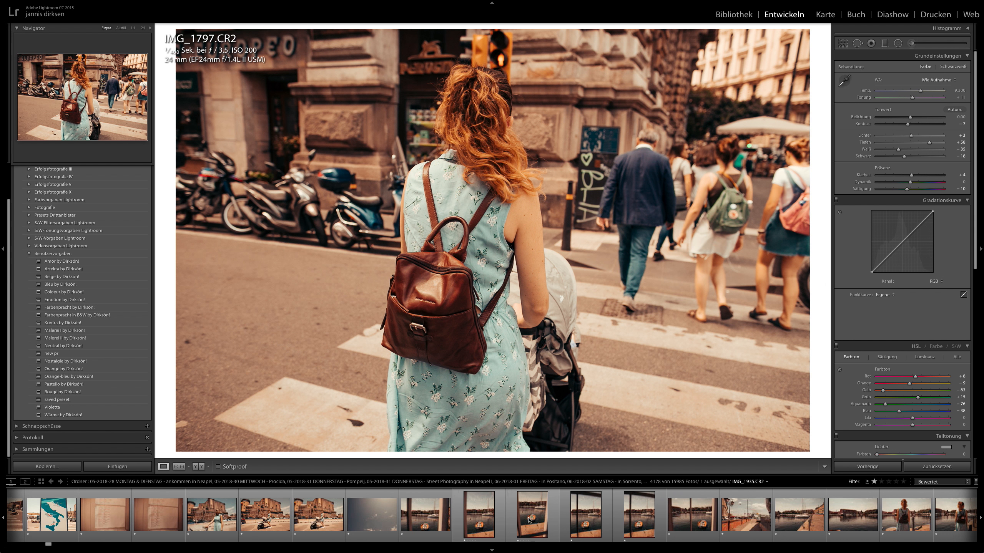
pyautogui.click(673, 521)
# Jump further ahead in the series and examine the look of IMG_2196.CR2 and IMG_2271.CR2
pyautogui.scroll(-10, 399, 520)
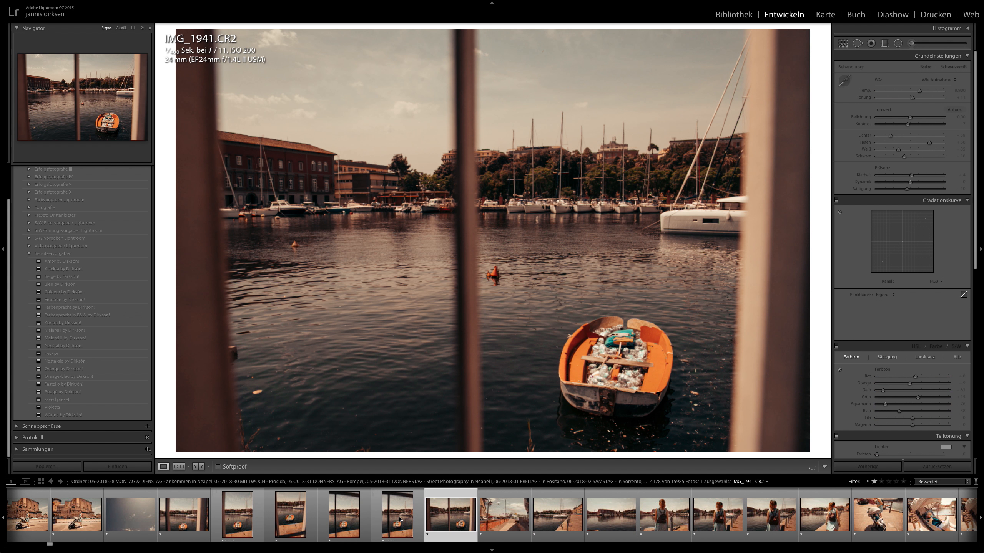
pyautogui.scroll(-20, 399, 519)
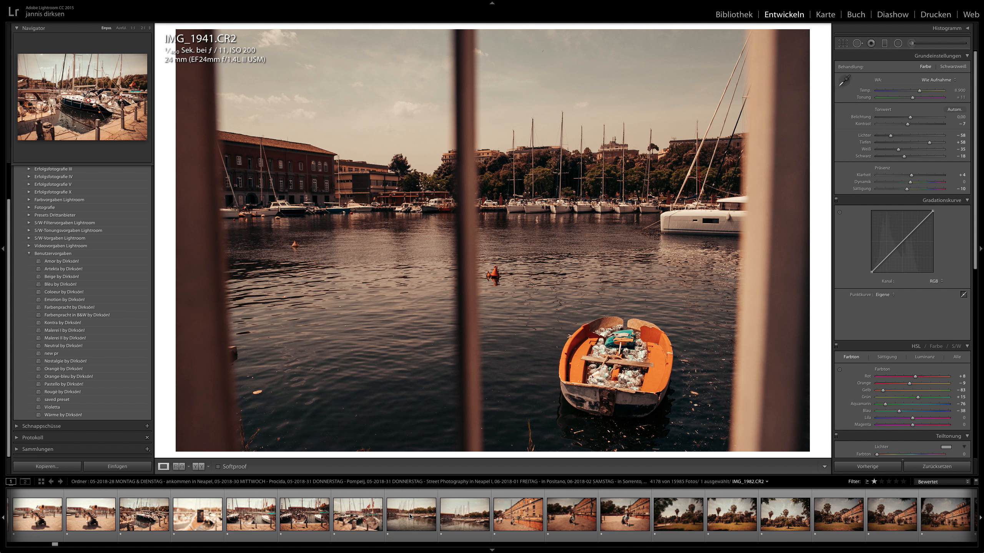
pyautogui.scroll(-5, 412, 516)
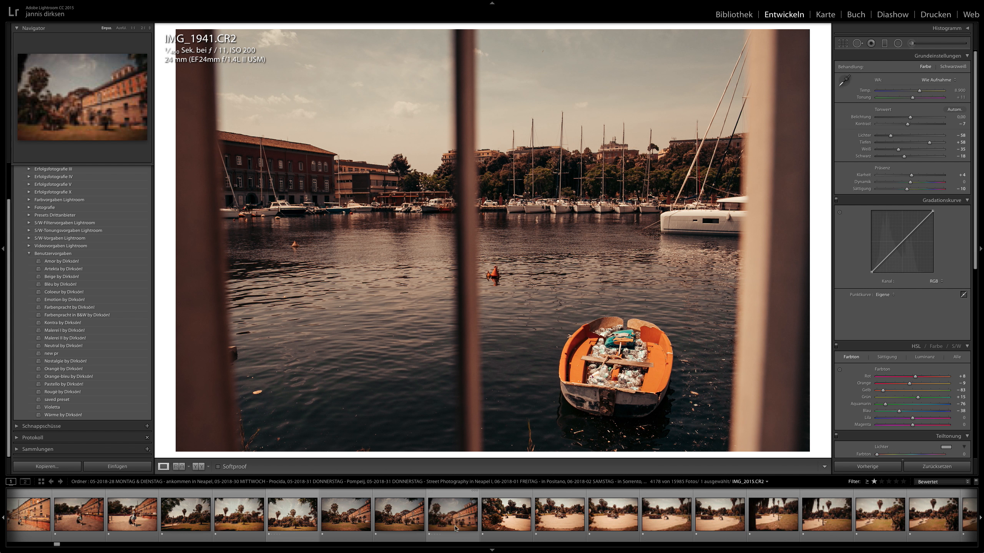
pyautogui.moveTo(56, 546); pyautogui.dragTo(72, 545)
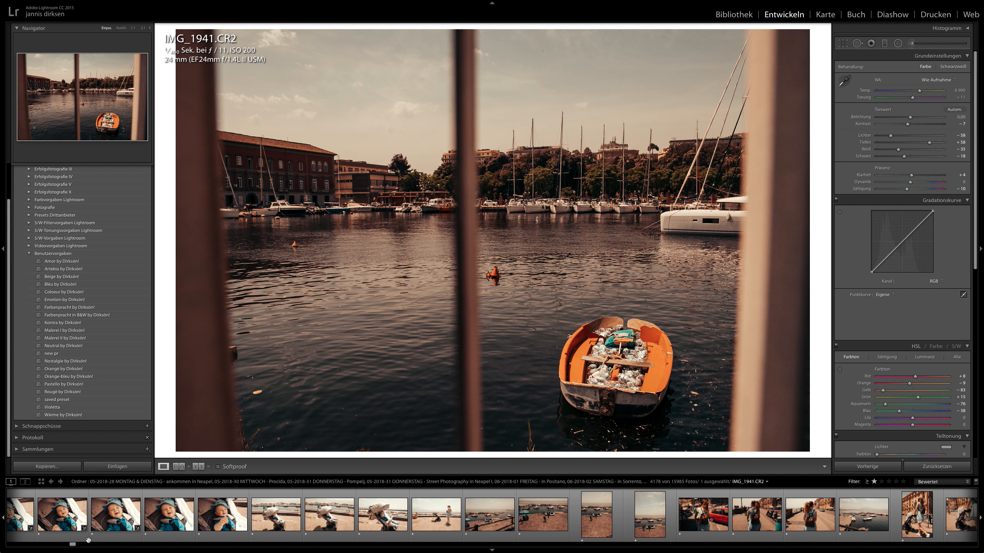
pyautogui.click(154, 518)
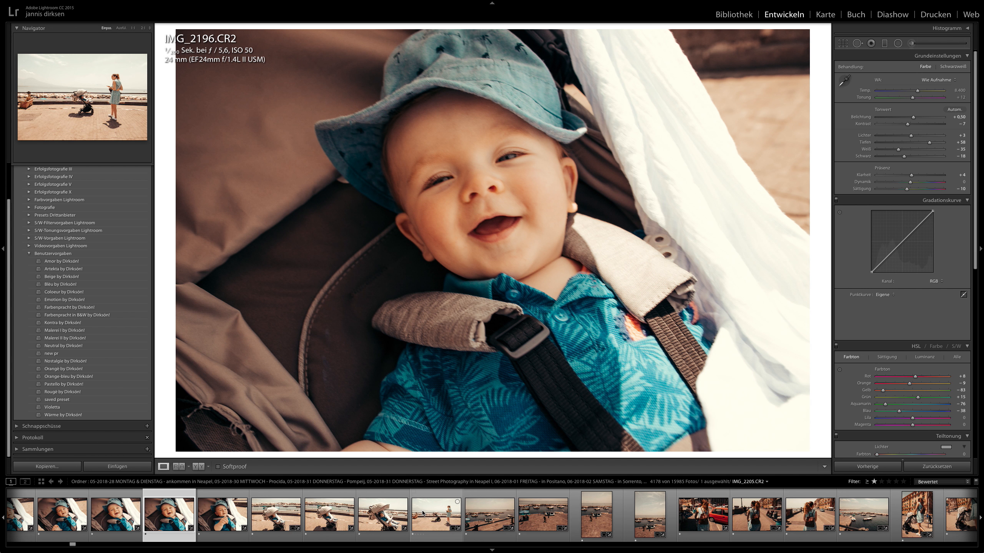
pyautogui.scroll(-10, 422, 514)
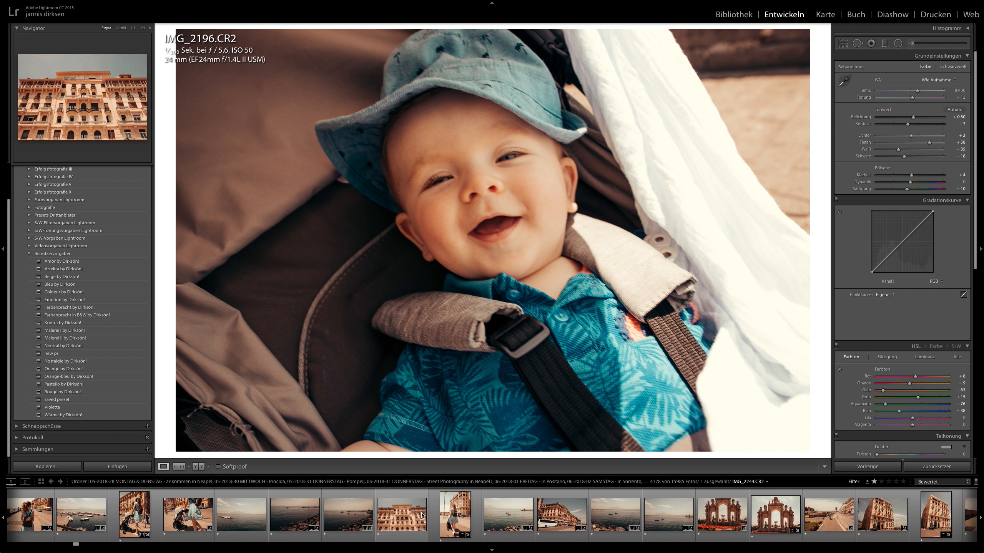
pyautogui.scroll(-9, 421, 513)
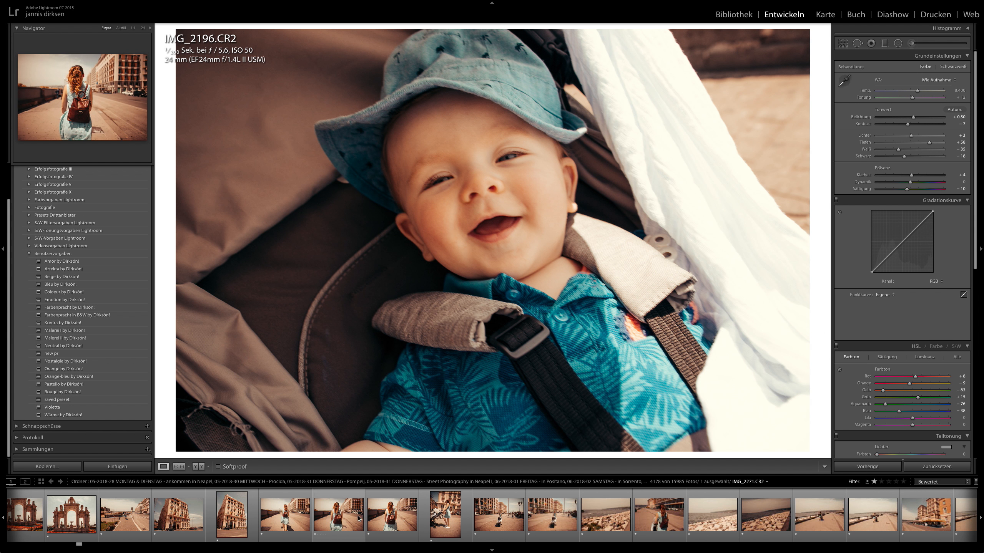
pyautogui.click(351, 520)
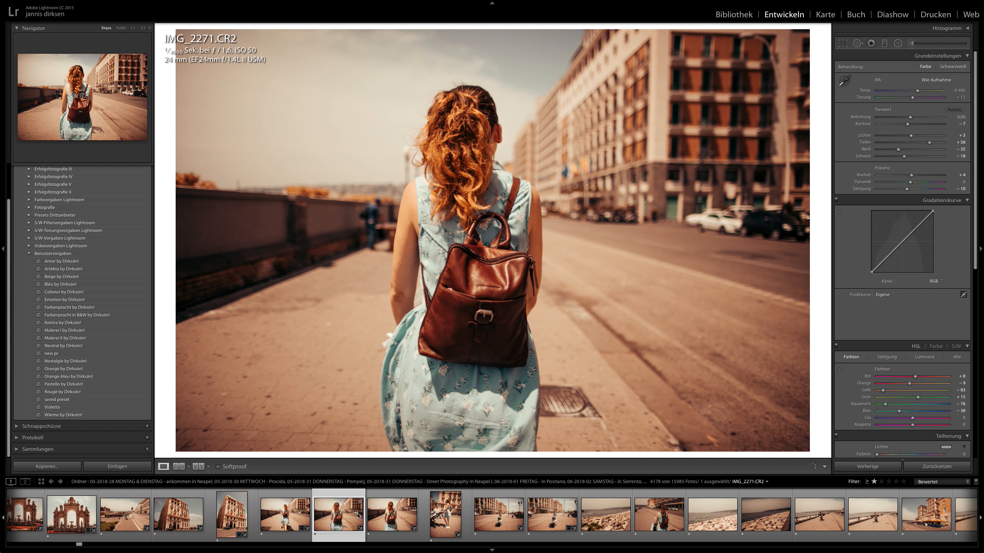
# Examine the colours and skin tones in the café photos IMG_2321.CR2, IMG_2331.CR2 and IMG_2342.CR2
pyautogui.scroll(-12, 501, 522)
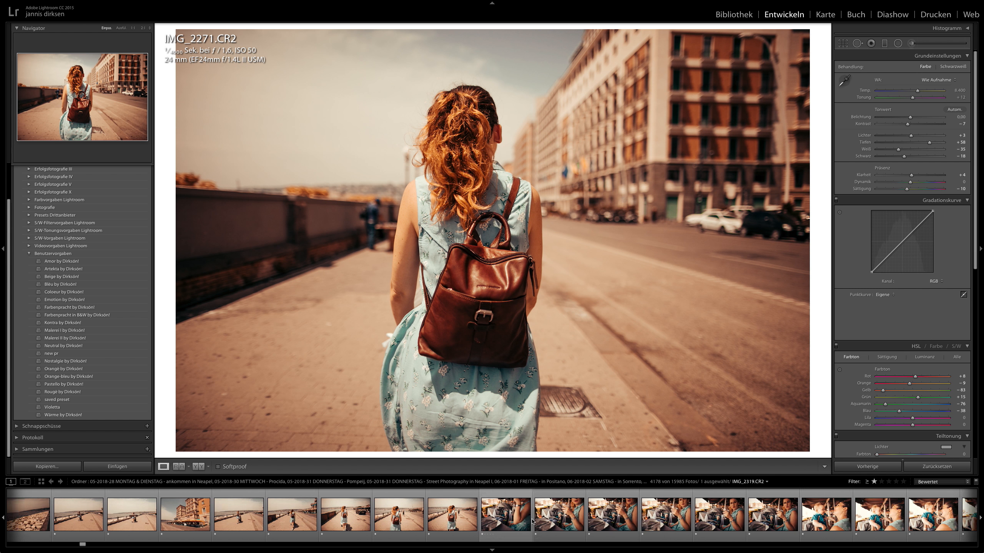
pyautogui.scroll(-3, 488, 519)
pyautogui.click(457, 520)
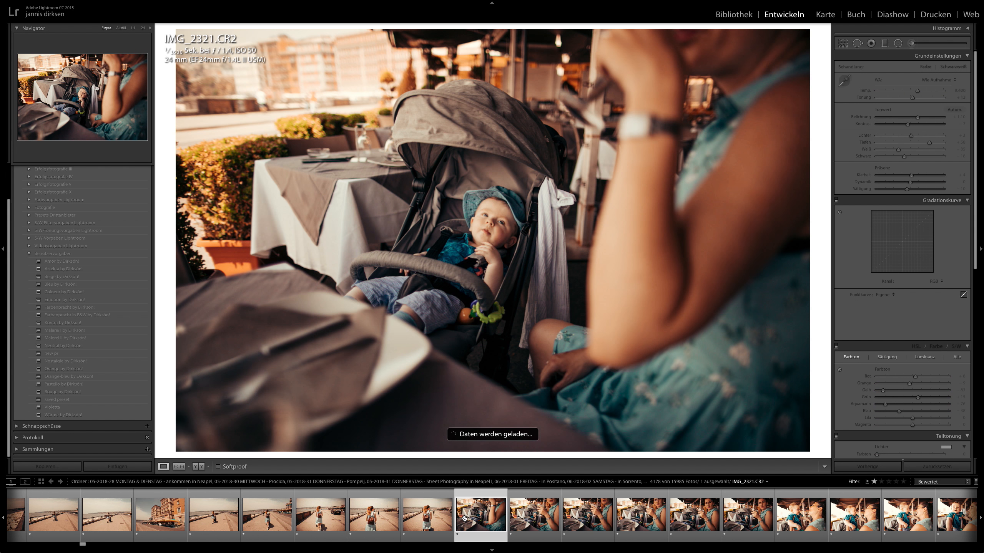
pyautogui.scroll(-8, 464, 518)
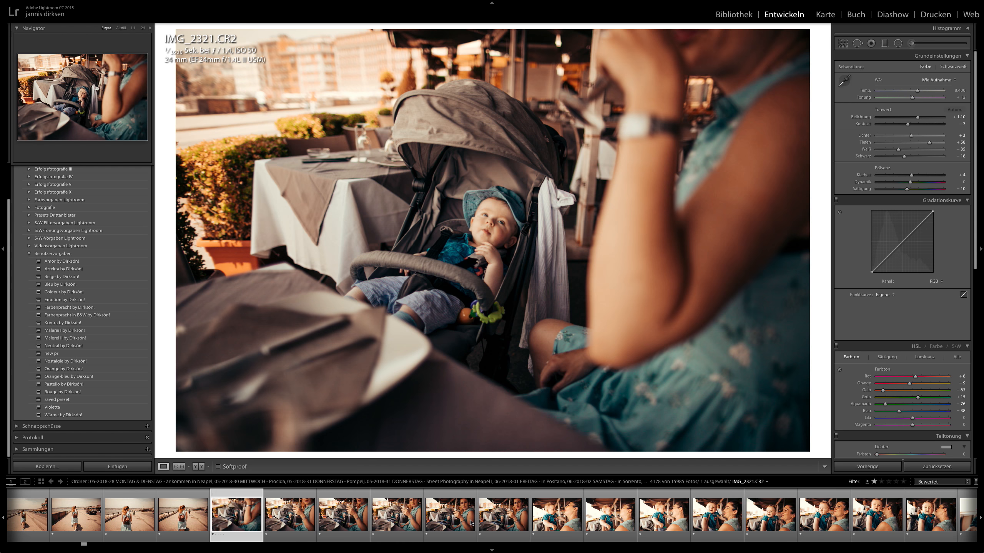
pyautogui.click(611, 515)
pyautogui.scroll(-15, 612, 519)
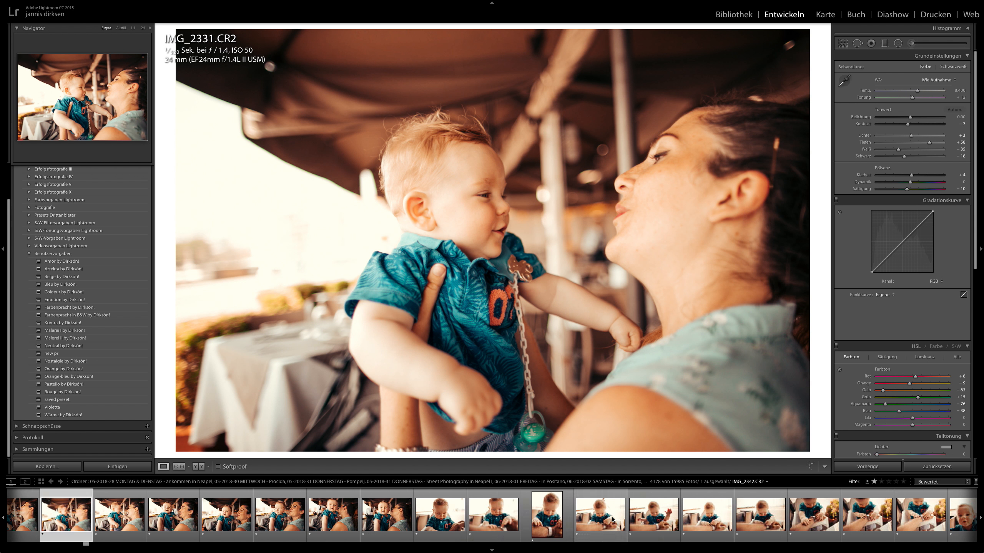
pyautogui.click(382, 517)
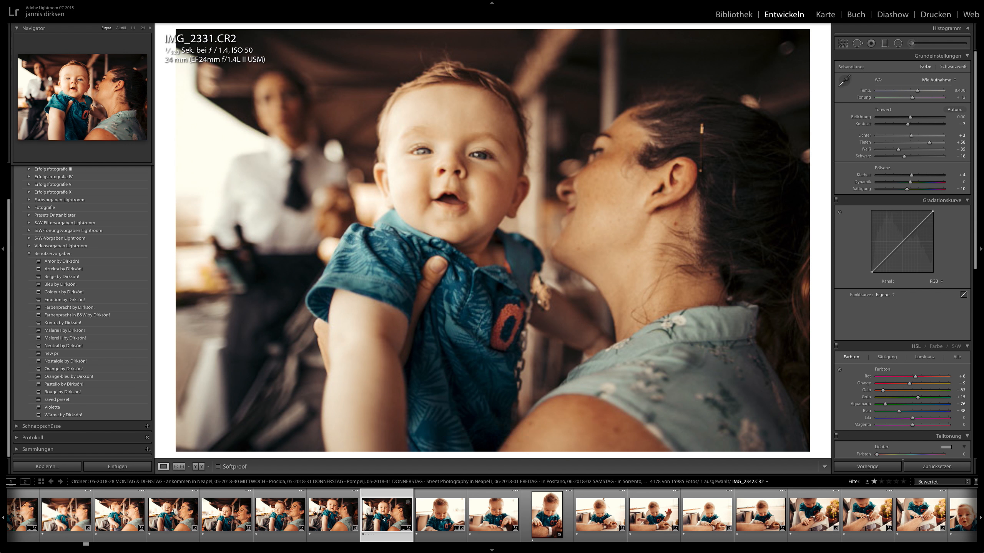
# Review the remaining restaurant and promenade photos from IMG_2386.CR2 through IMG_2483.CR2 for a matching look
pyautogui.scroll(-3, 543, 522)
pyautogui.scroll(-13, 546, 522)
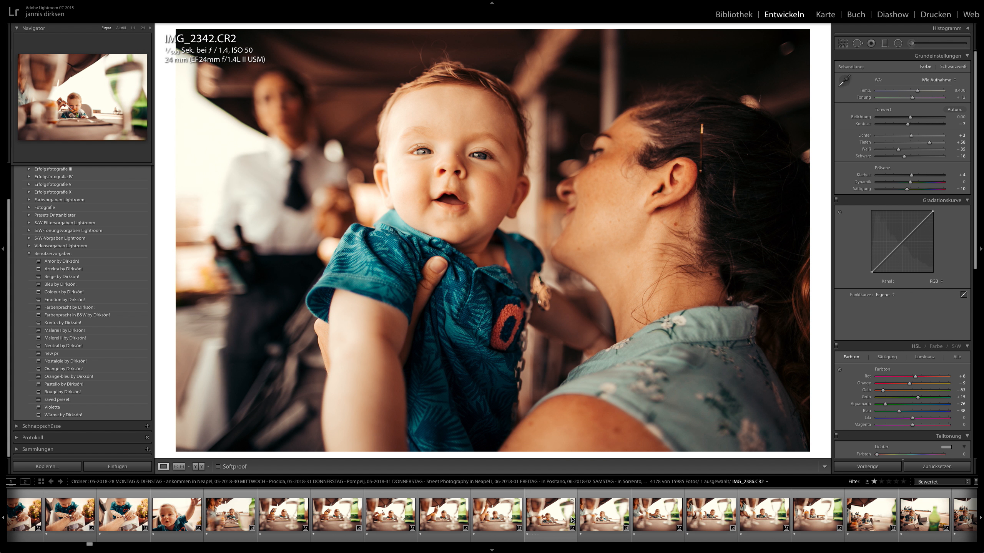
pyautogui.click(560, 517)
pyautogui.scroll(-4, 581, 517)
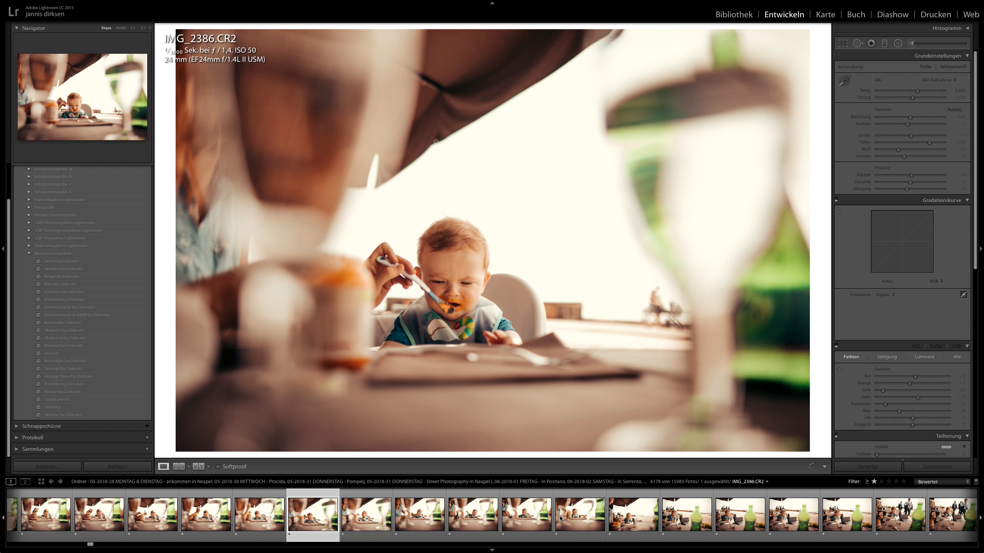
pyautogui.click(682, 518)
pyautogui.scroll(-7, 674, 519)
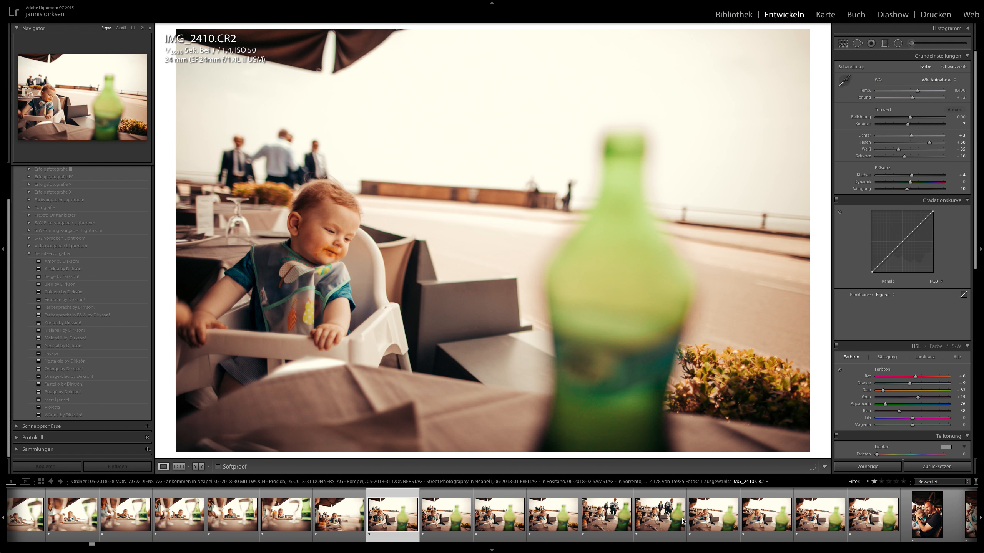
pyautogui.click(658, 518)
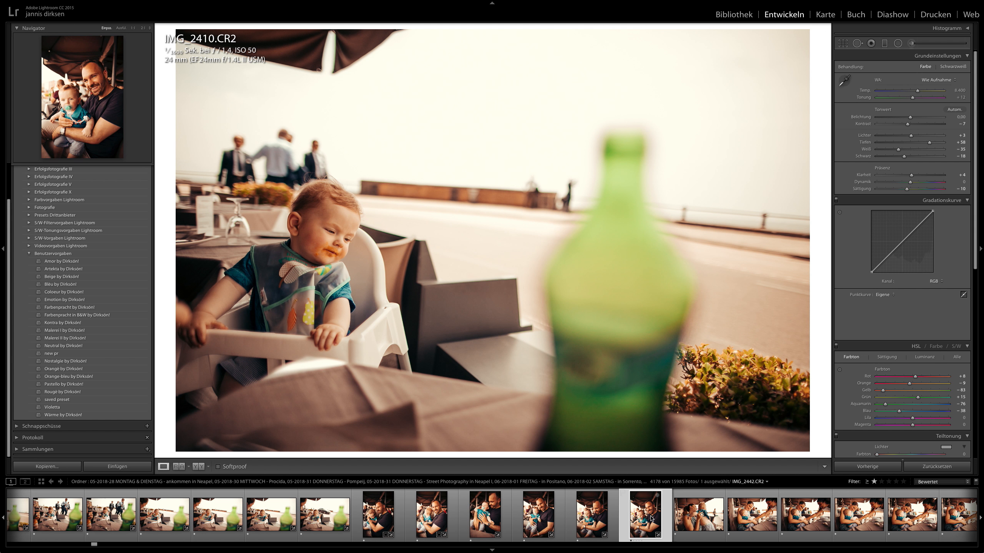
pyautogui.scroll(-4, 652, 519)
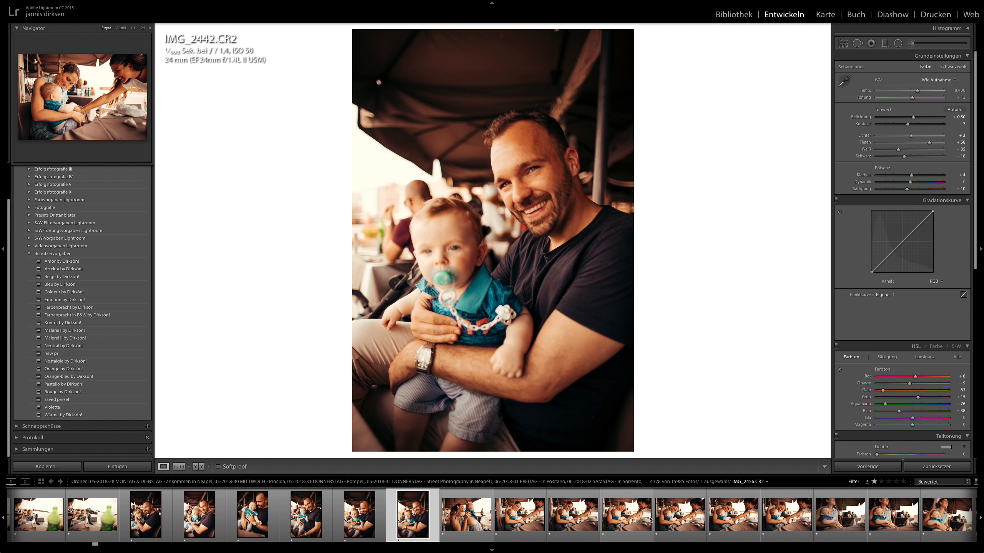
pyautogui.click(529, 517)
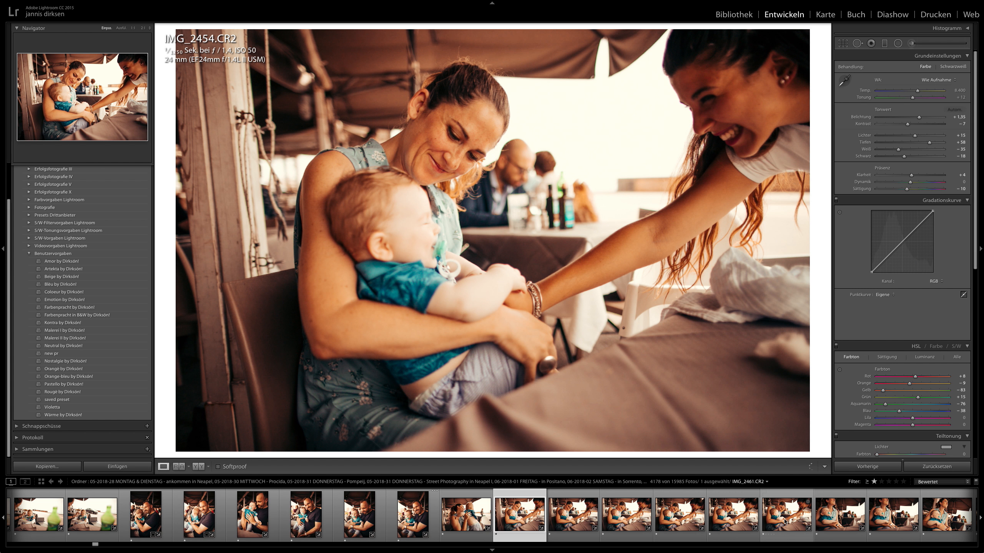
pyautogui.click(689, 520)
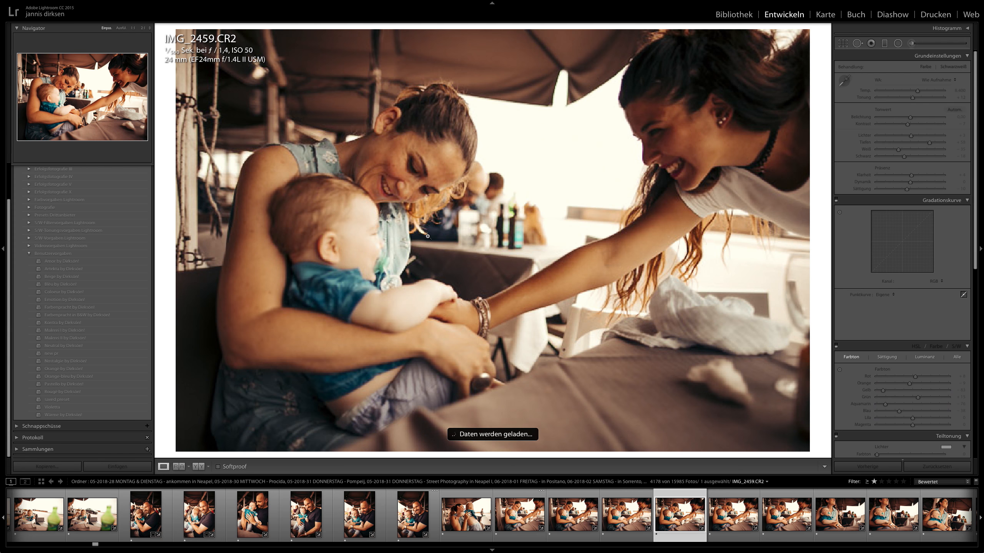
pyautogui.scroll(-5, 605, 508)
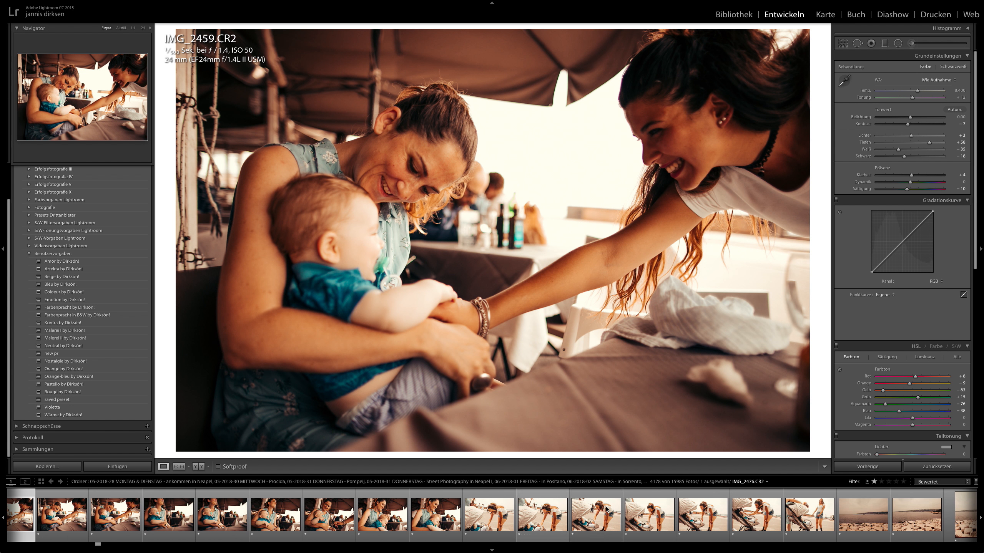
pyautogui.click(594, 516)
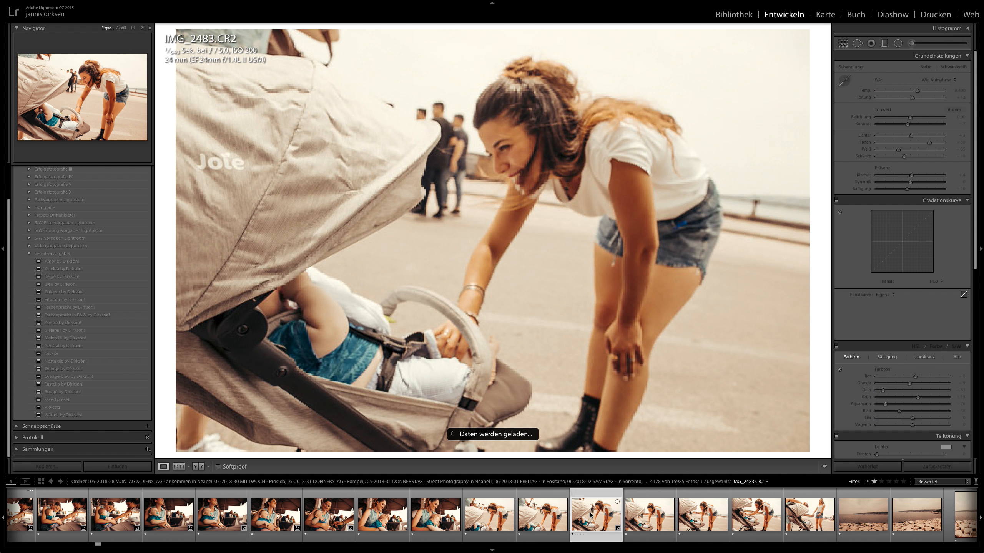
# Compare the alley photos IMG_2570.CR2, IMG_2574.CR2 and IMG_2607.CR2 side by side before and after editing
pyautogui.scroll(-10, 604, 519)
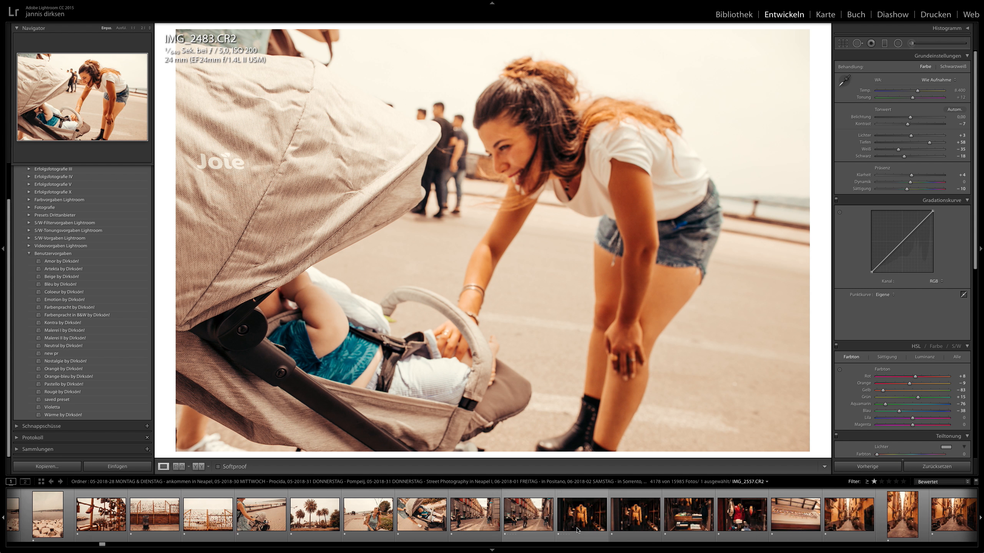
pyautogui.scroll(-5, 576, 529)
pyautogui.click(416, 516)
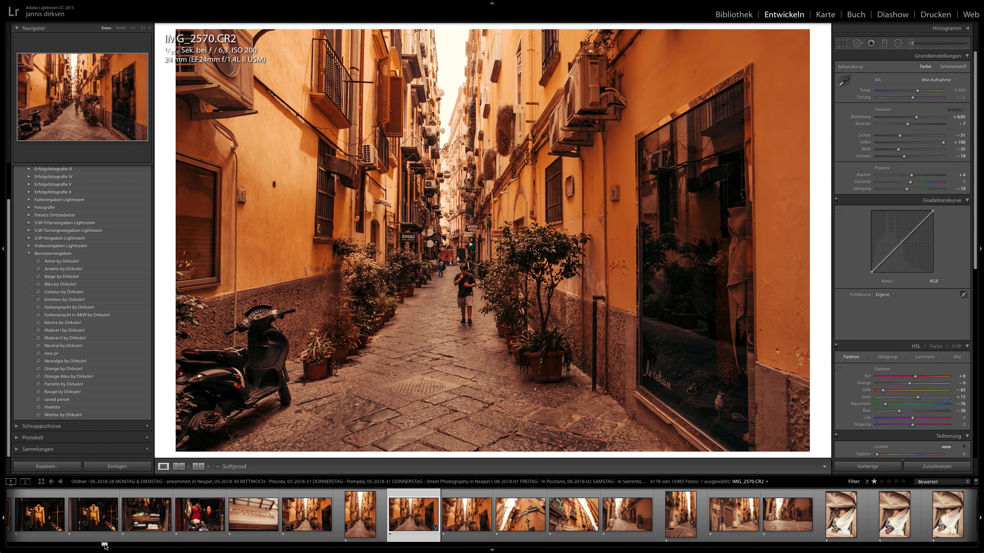
pyautogui.click(199, 468)
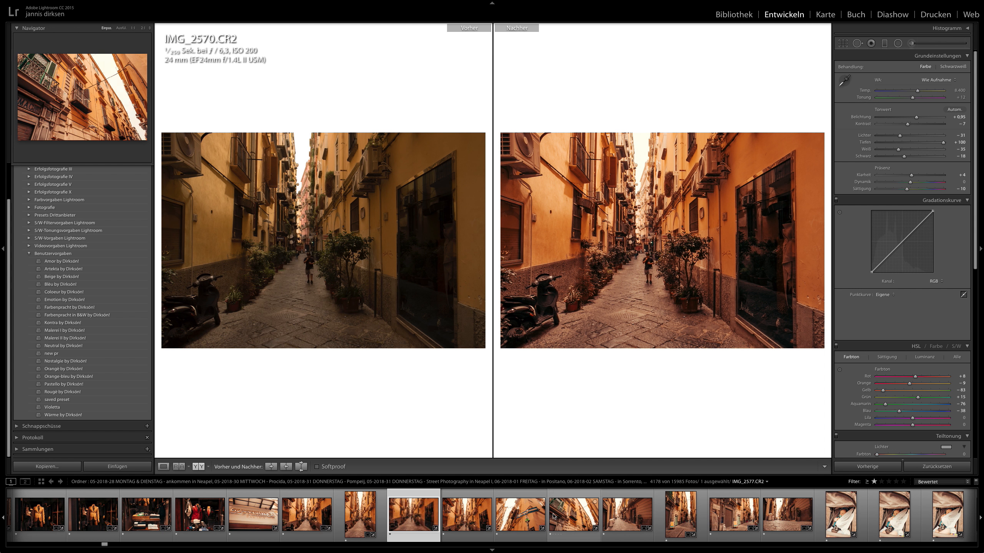
pyautogui.click(531, 515)
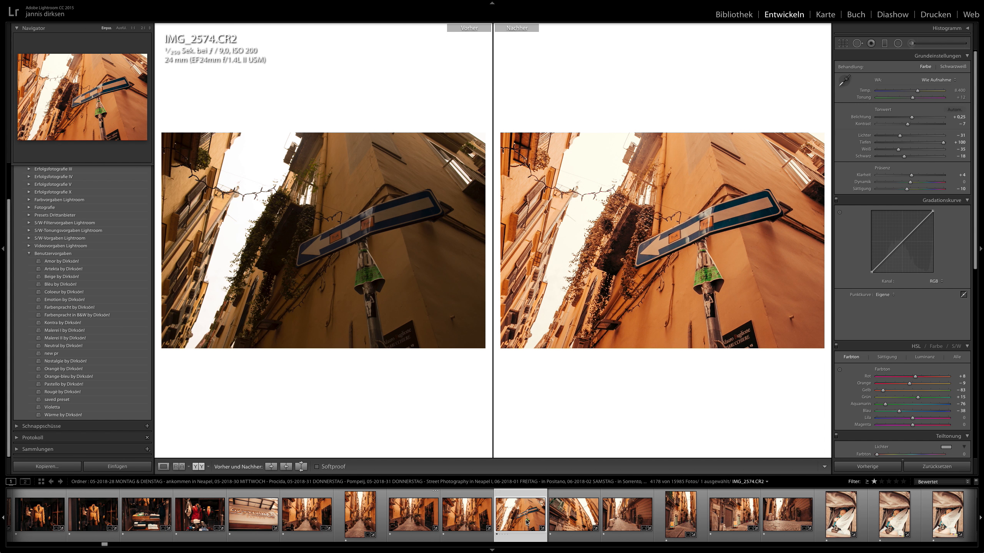
pyautogui.scroll(-5, 527, 519)
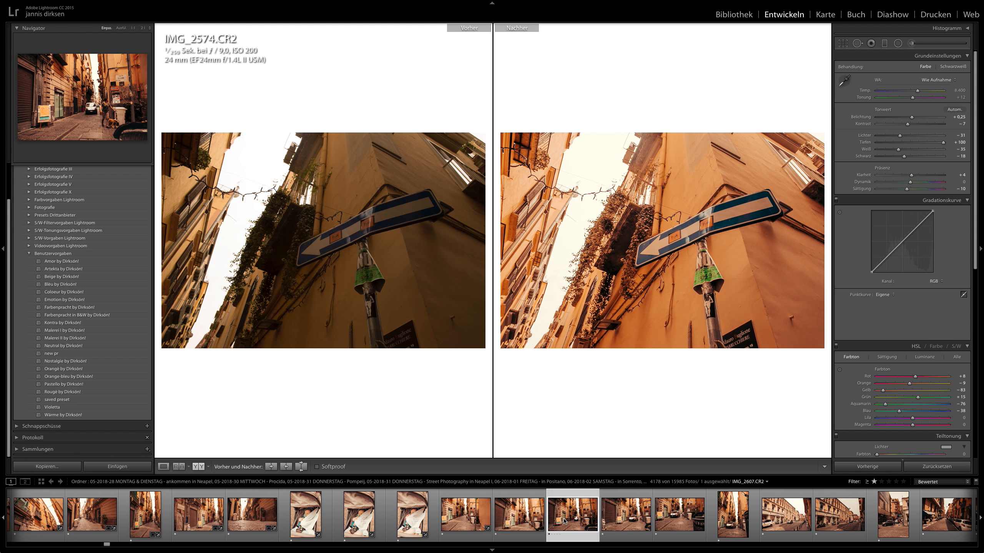
pyautogui.click(564, 521)
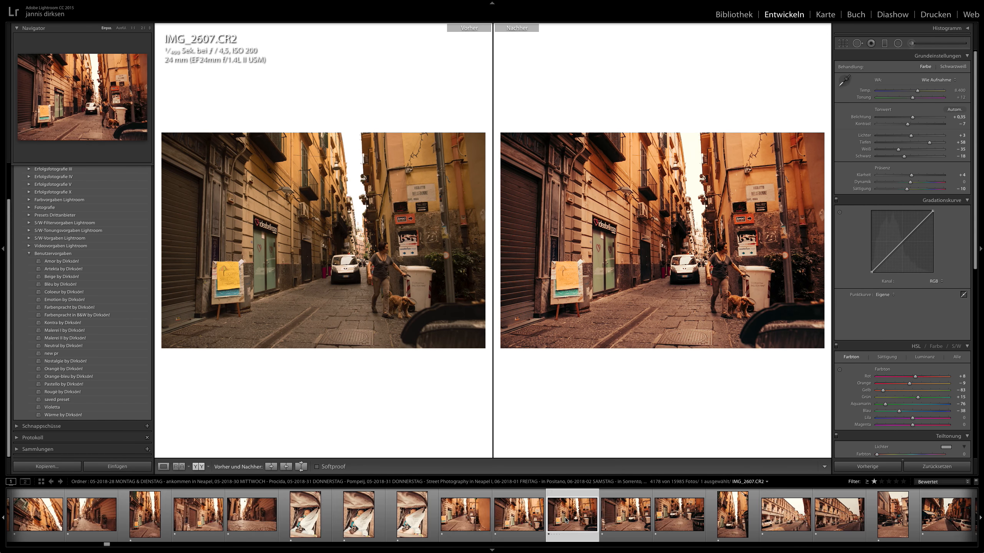
# Compare the street photos IMG_2685.CR2 and IMG_2711.CR2 and the railway tunnel photo IMG_2771.CR2 side by side before and after editing
pyautogui.scroll(-6, 565, 521)
pyautogui.click(566, 521)
pyautogui.scroll(-4, 567, 521)
pyautogui.click(567, 520)
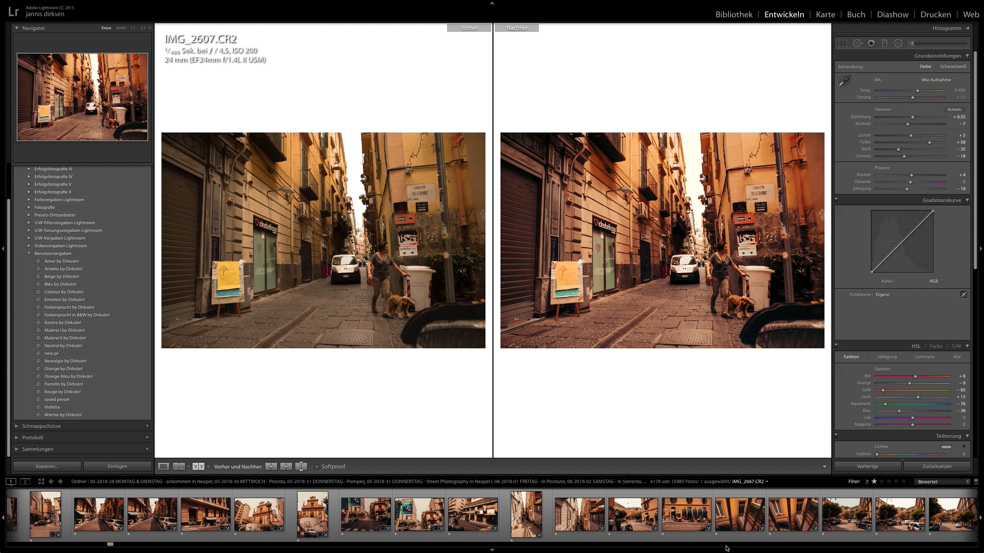
pyautogui.scroll(-5, 730, 523)
pyautogui.click(732, 525)
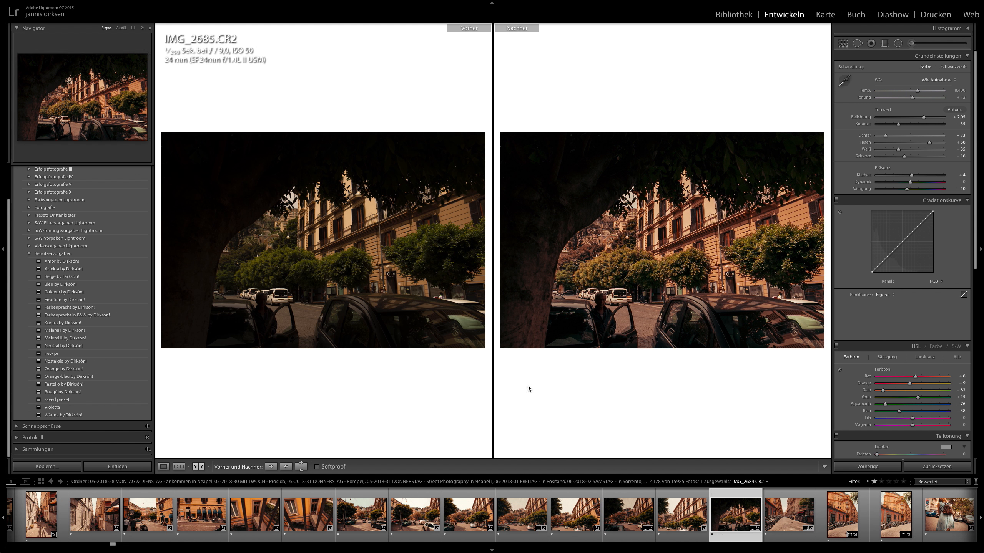
pyautogui.scroll(-5, 658, 519)
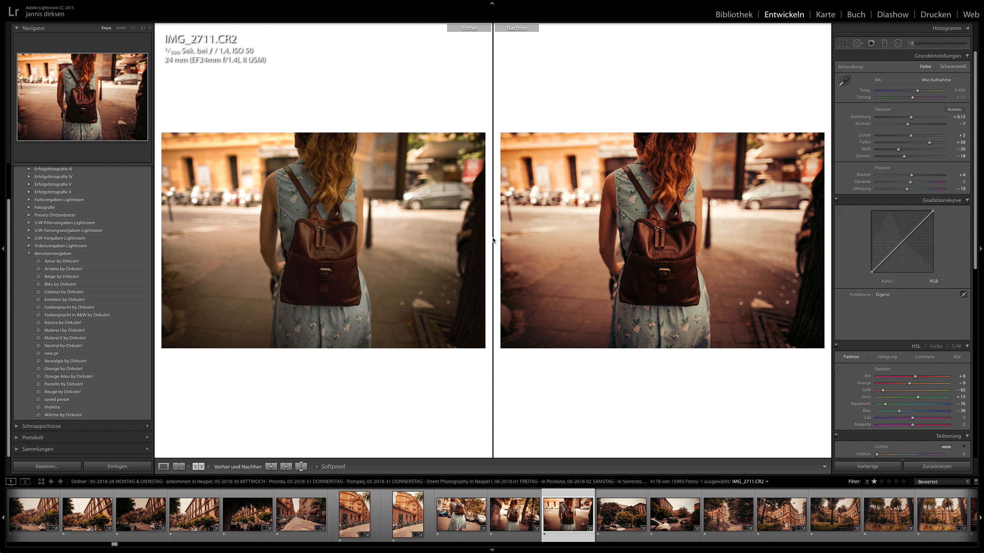
pyautogui.scroll(-10, 573, 527)
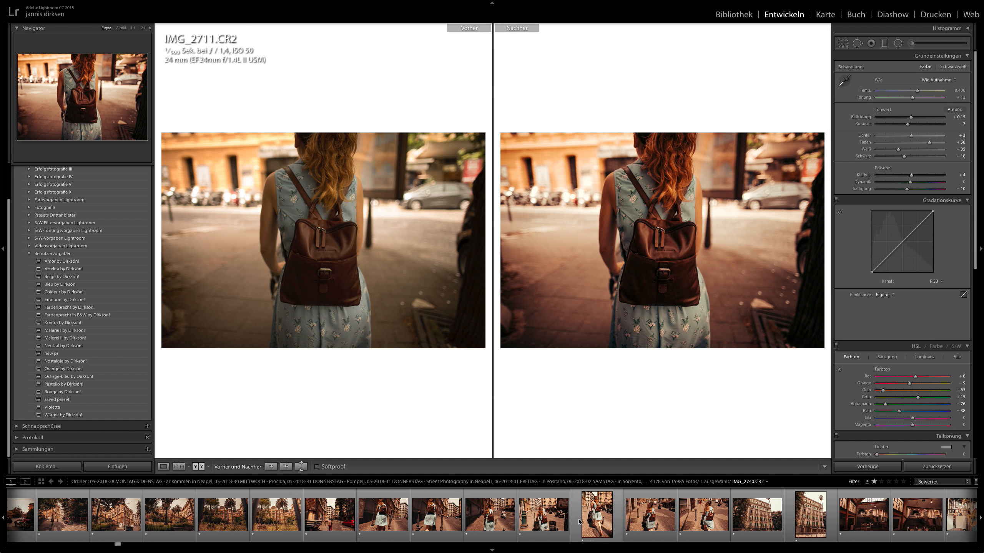
pyautogui.scroll(-3, 580, 522)
pyautogui.click(672, 519)
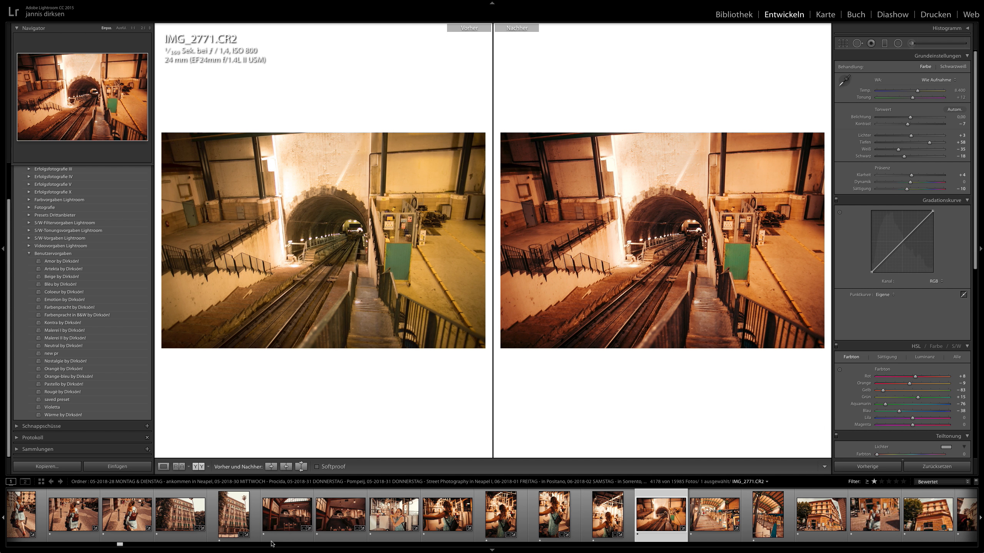
# Compare the baby photo IMG_2844.CR2 before and after editing, and view IMG_2859.CR2 on its own in the single-image view
pyautogui.moveTo(112, 546); pyautogui.dragTo(129, 546)
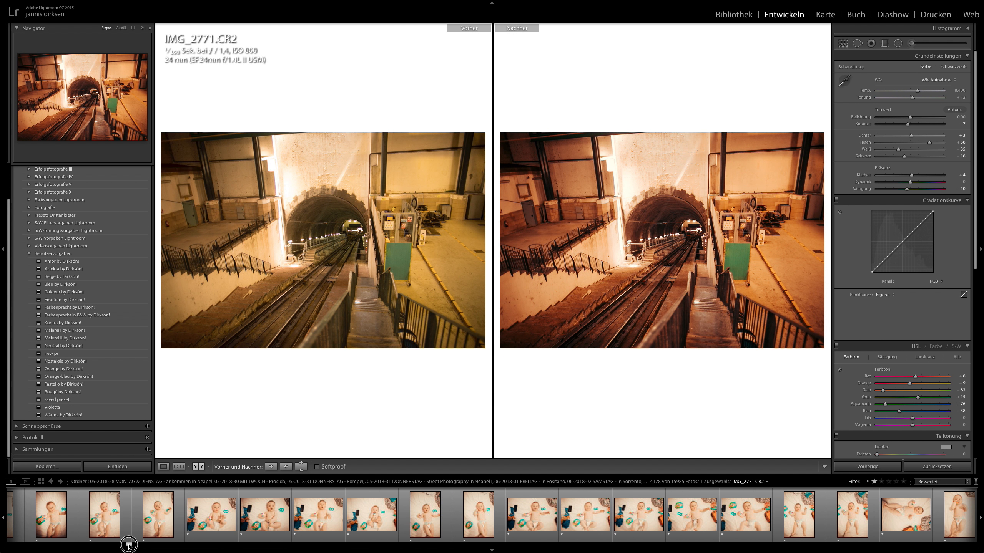
pyautogui.click(279, 519)
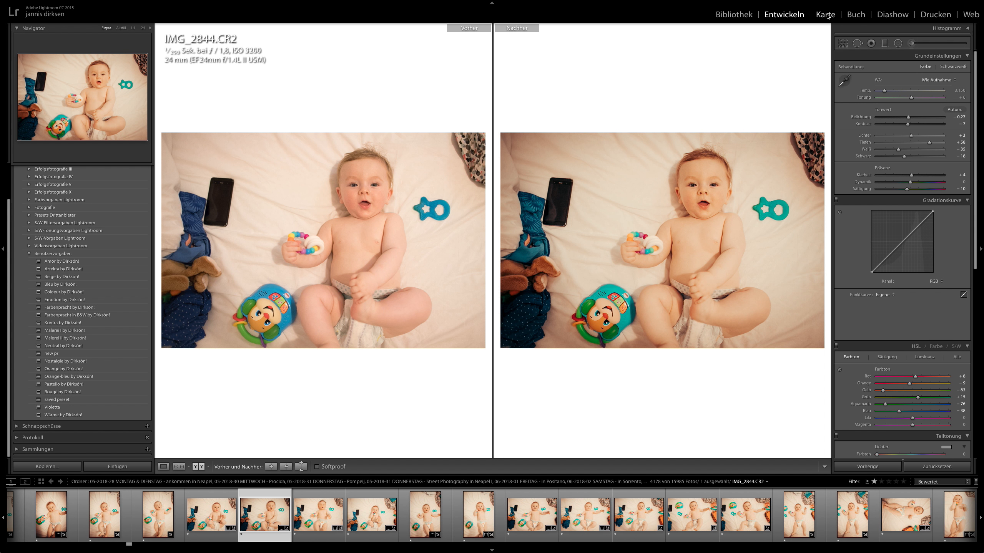
pyautogui.click(693, 518)
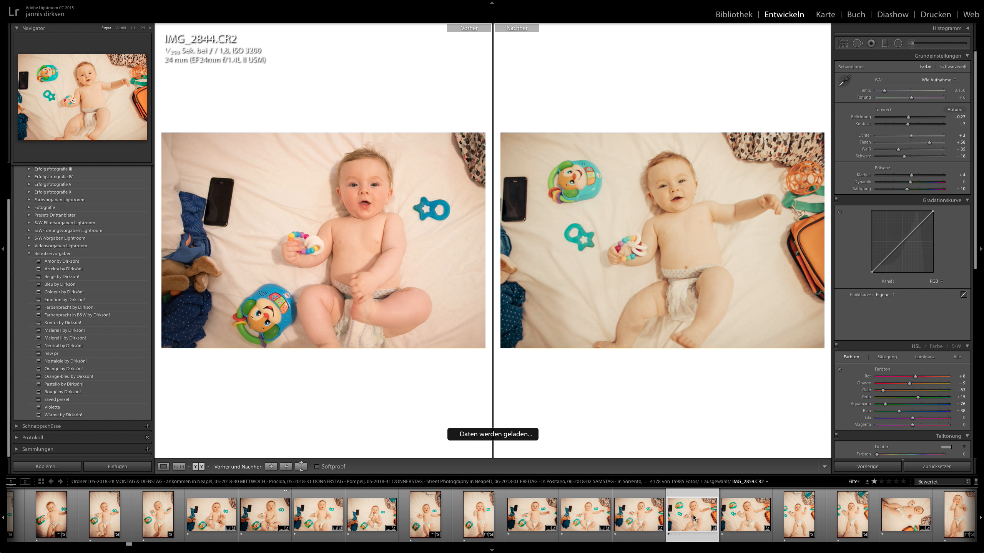
pyautogui.click(165, 467)
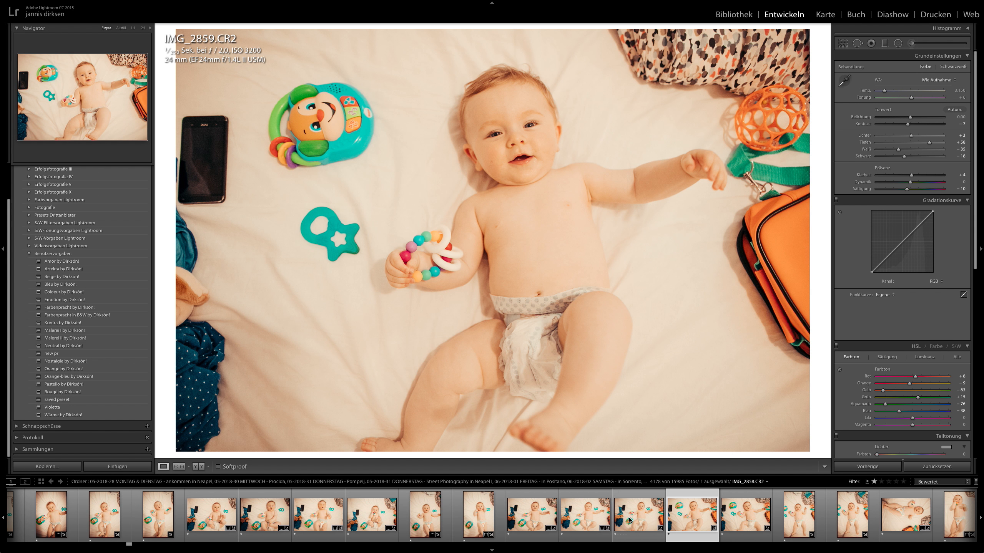
# Examine the skin tones in the baby close-ups IMG_2879.CR2 and IMG_2887.CR2 and the foot photo IMG_2965.CR2
pyautogui.scroll(-3, 585, 504)
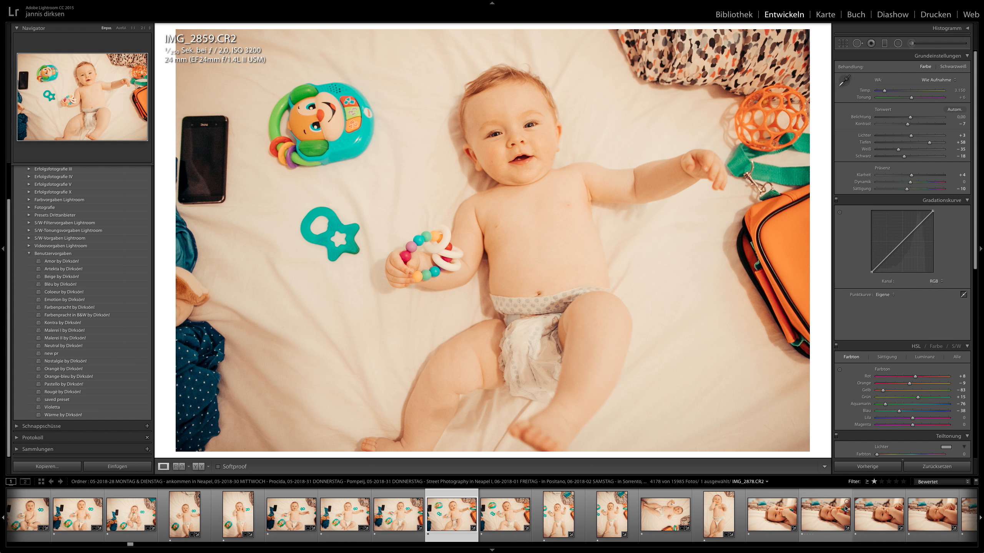
pyautogui.click(878, 512)
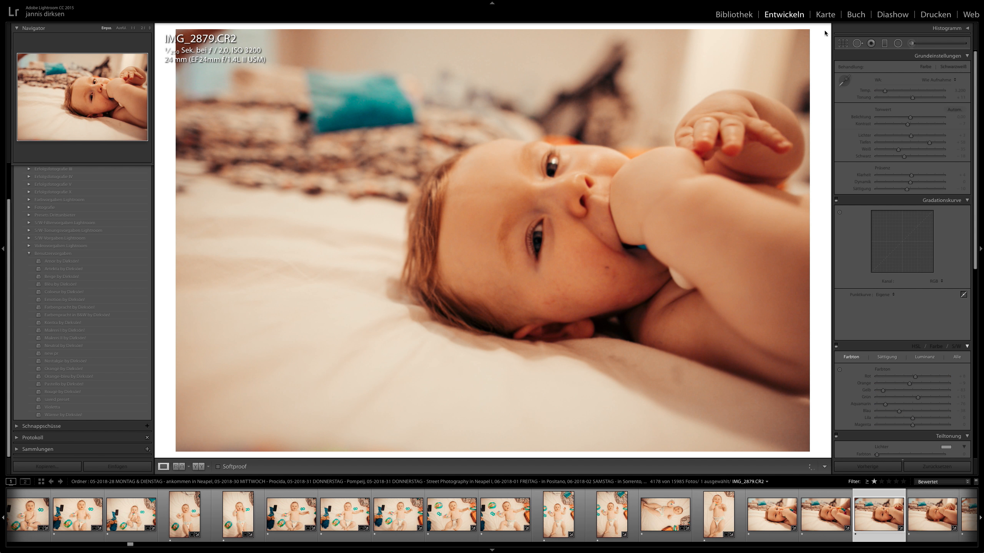
pyautogui.scroll(-6, 666, 515)
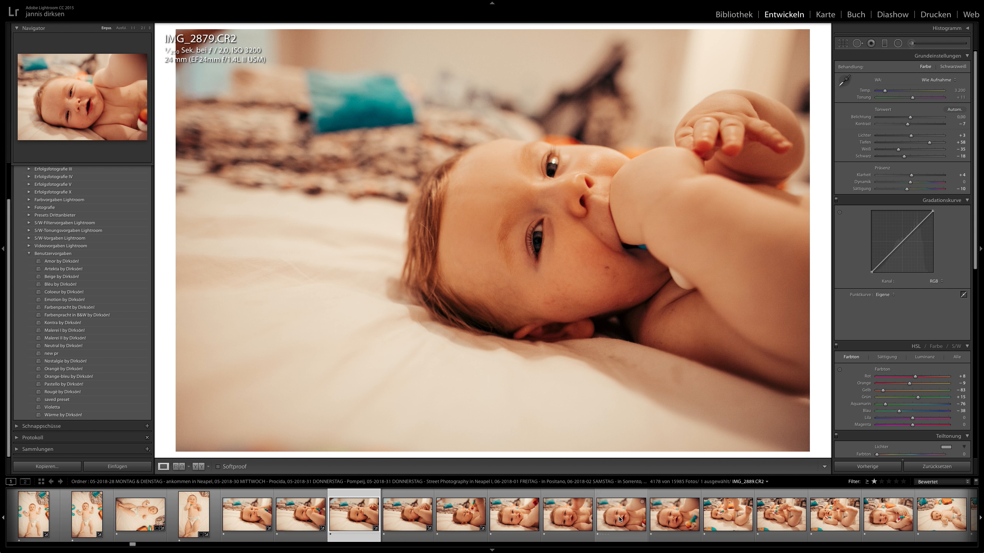
pyautogui.click(570, 521)
pyautogui.scroll(-5, 570, 519)
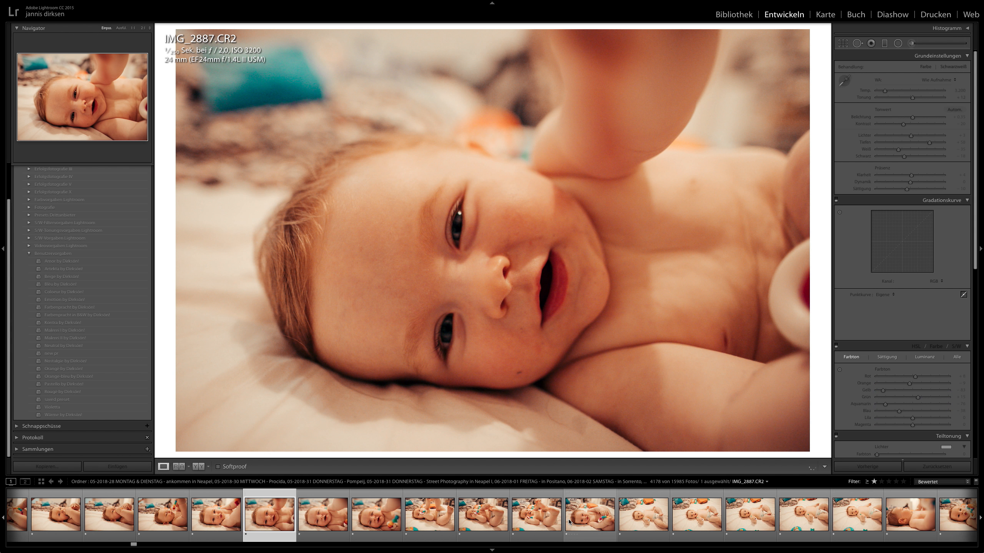
pyautogui.scroll(-10, 589, 523)
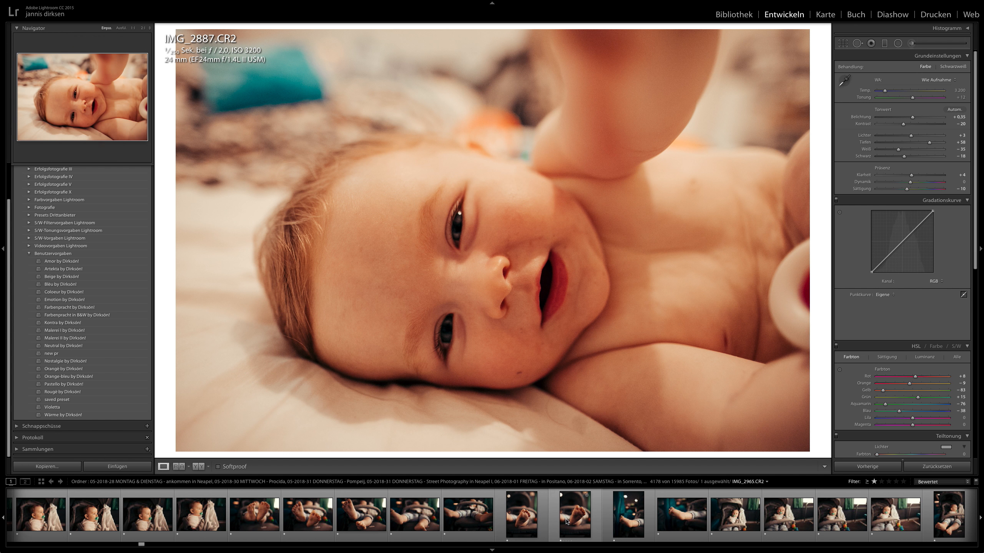
pyautogui.click(567, 522)
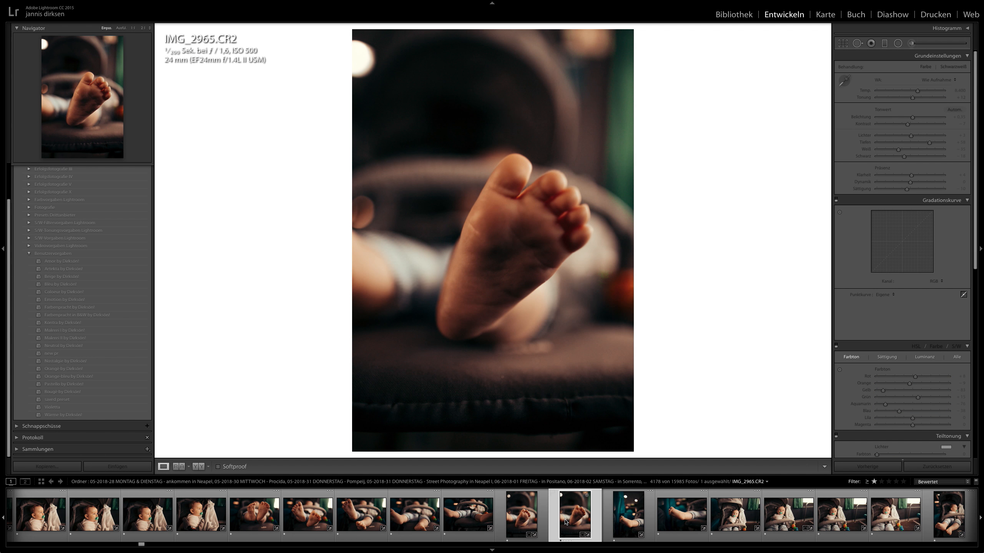
# Examine the colours of the sea photo IMG_2999.CR2 and the harbour photo IMG_3064.CR2
pyautogui.scroll(-15, 569, 521)
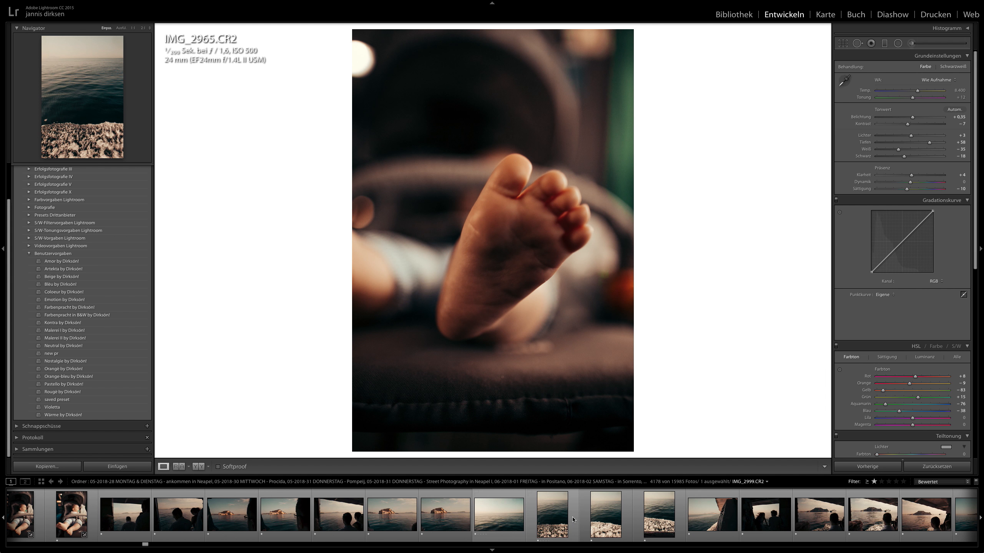
pyautogui.click(545, 515)
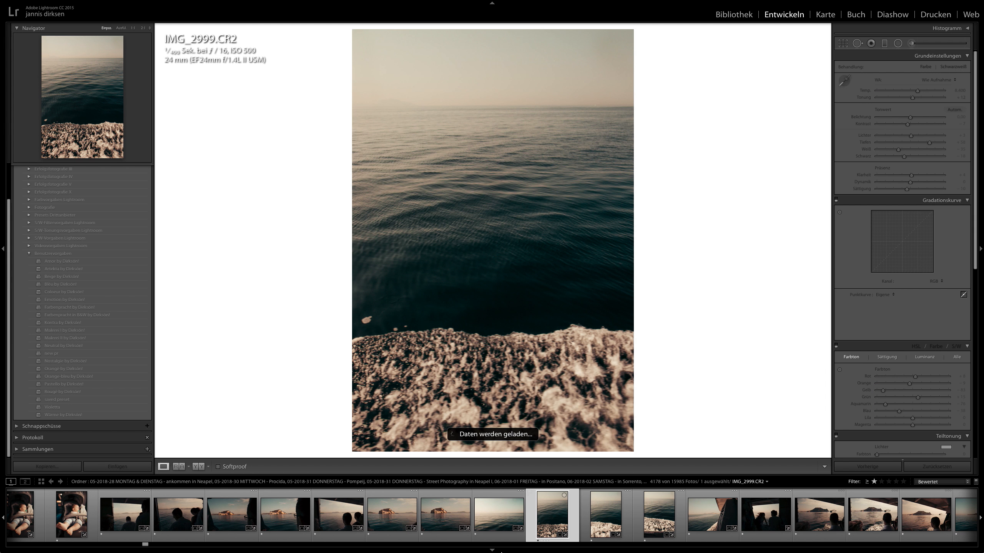
pyautogui.moveTo(146, 545); pyautogui.dragTo(151, 546)
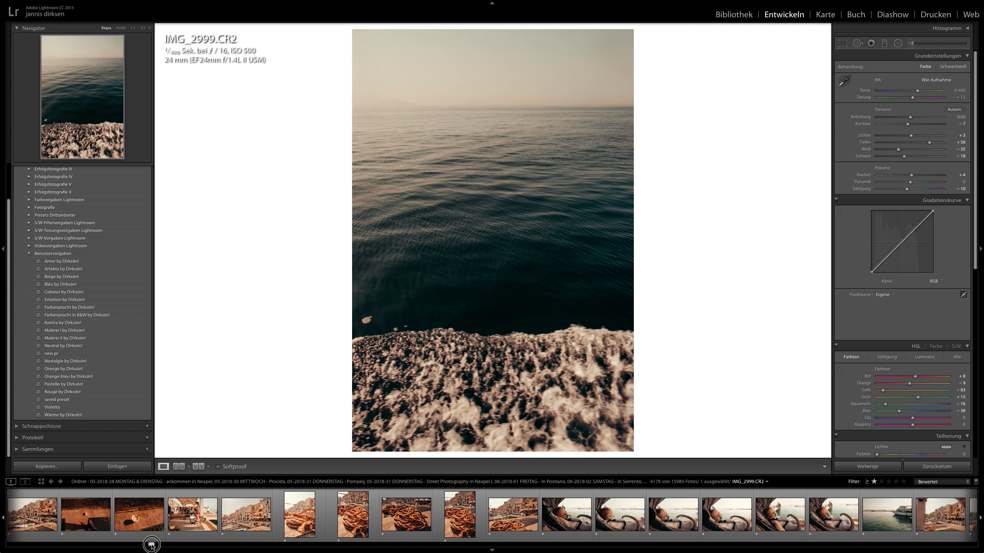
pyautogui.click(239, 523)
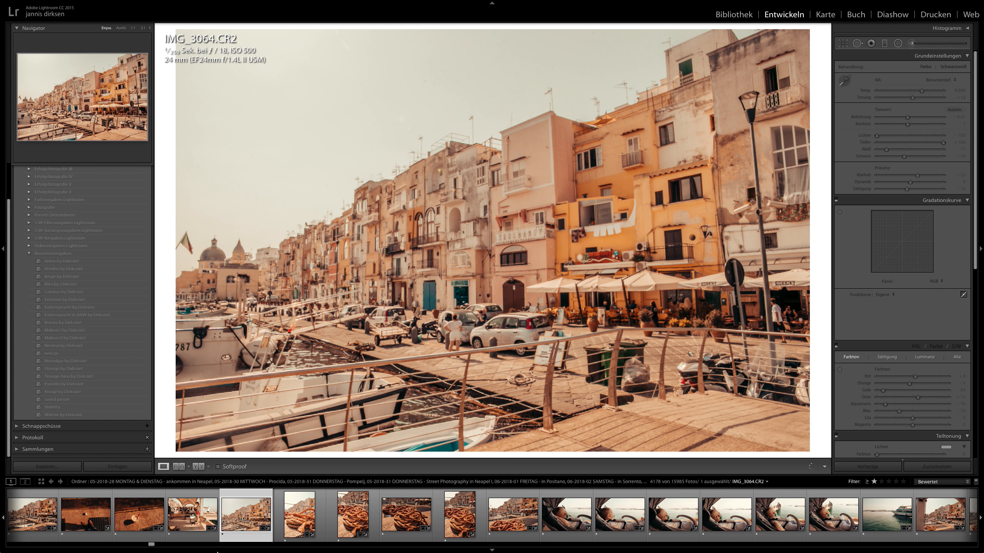
# Compare the harbour portrait IMG_3231.CR2 before and after editing, and return to the single-image view
pyautogui.scroll(-10, 614, 523)
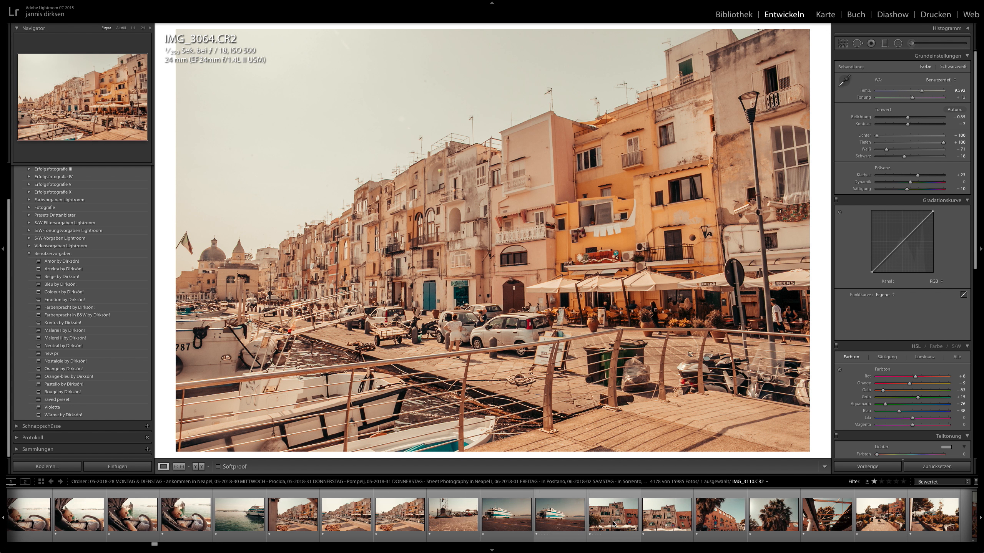
pyautogui.scroll(-4, 612, 524)
pyautogui.moveTo(157, 547); pyautogui.dragTo(171, 546)
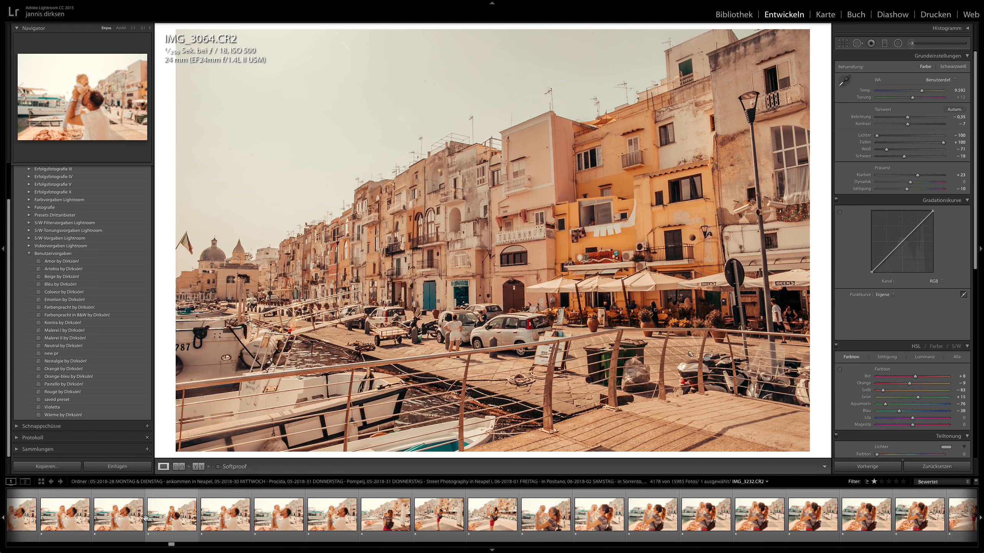
pyautogui.click(144, 518)
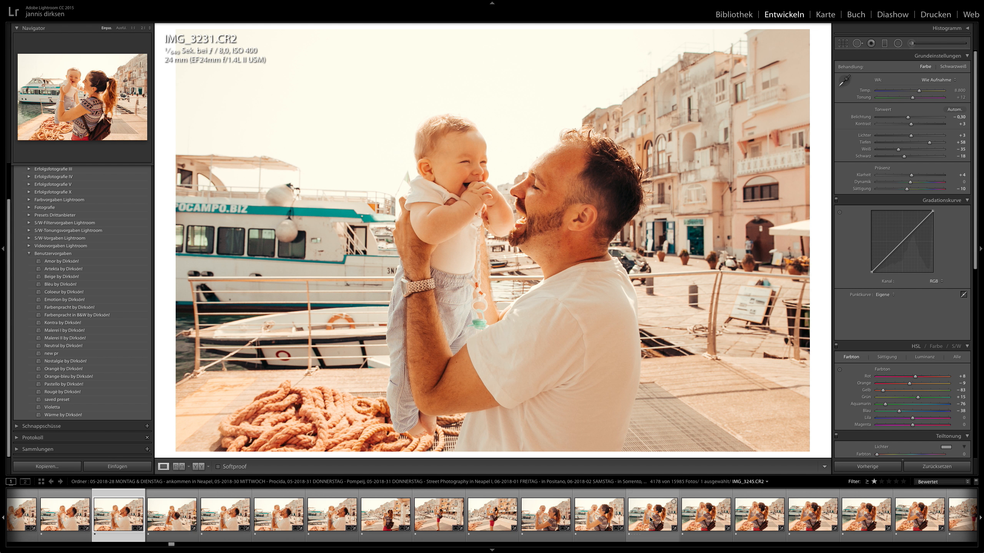
pyautogui.click(194, 467)
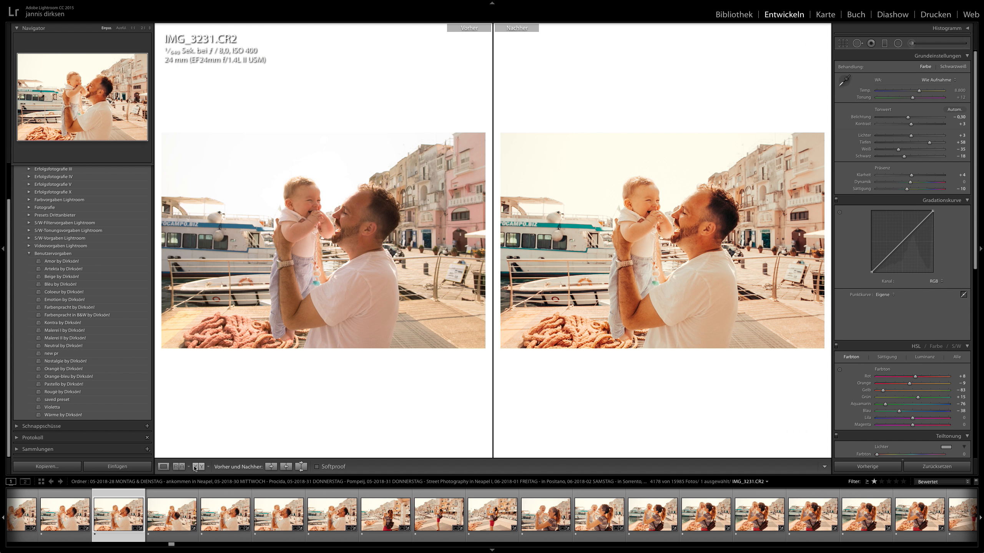
pyautogui.click(163, 467)
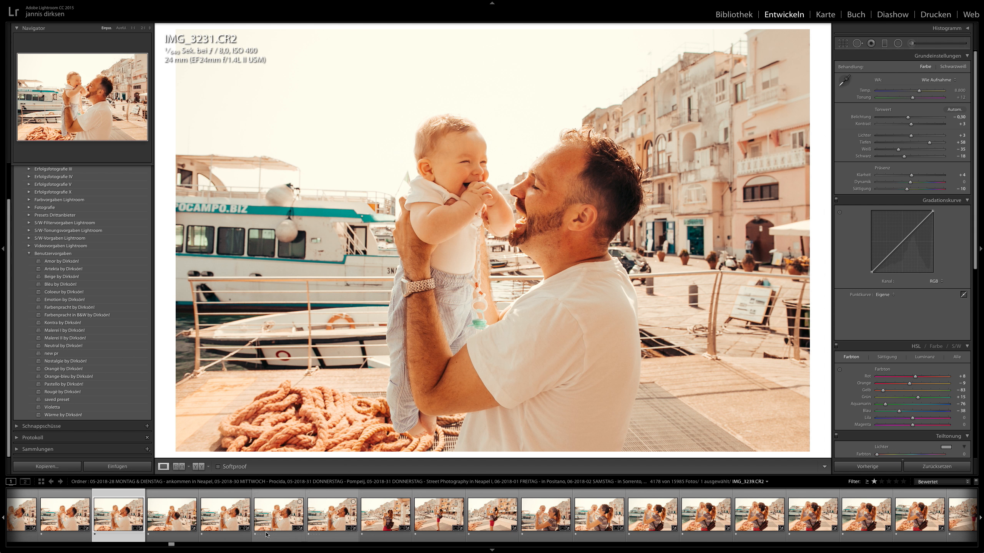
# Examine the skin tones in the portrait IMG_3262.CR2 and the stroller photos IMG_3346.CR2 and IMG_3343.CR2
pyautogui.moveTo(173, 542); pyautogui.dragTo(175, 545)
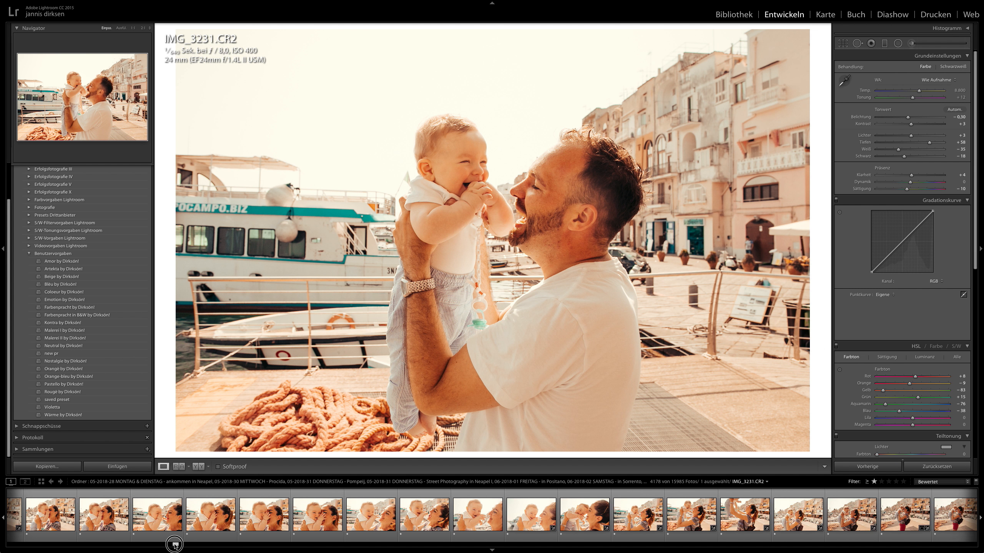
pyautogui.click(252, 526)
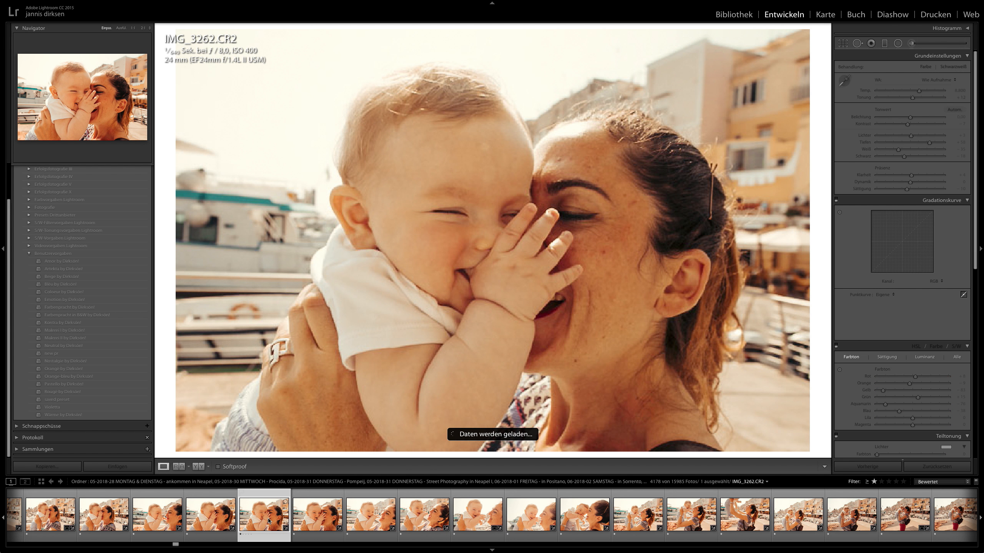
pyautogui.scroll(-10, 296, 516)
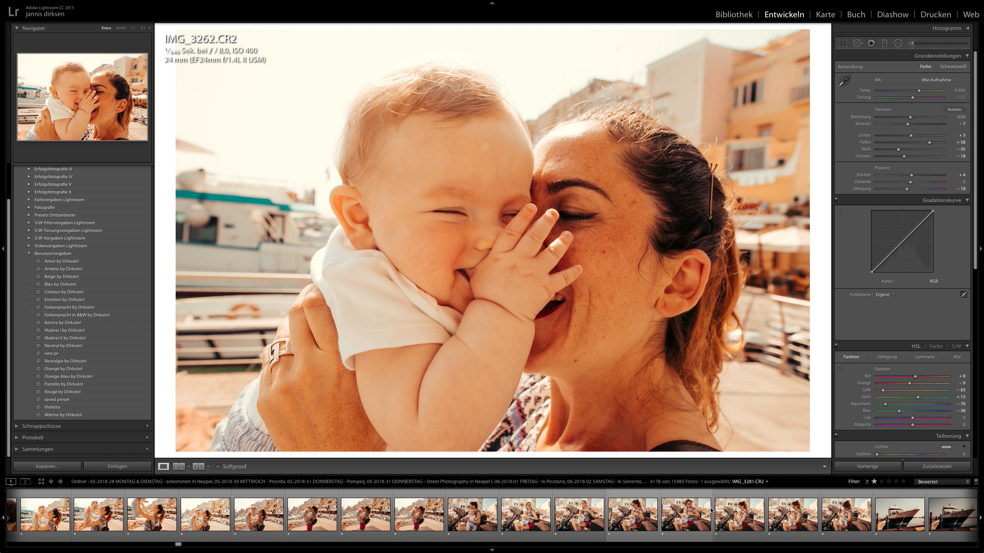
pyautogui.scroll(-8, 710, 515)
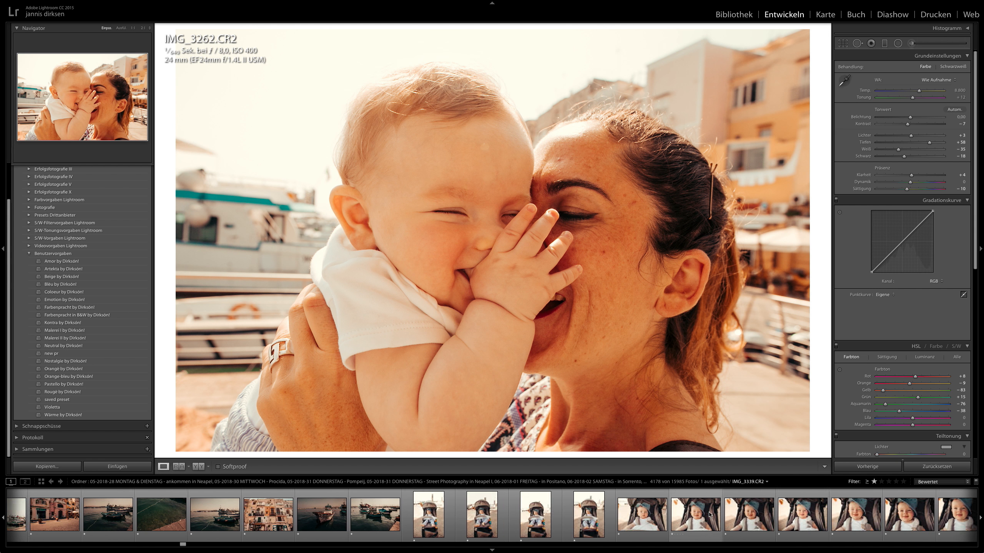
pyautogui.click(759, 516)
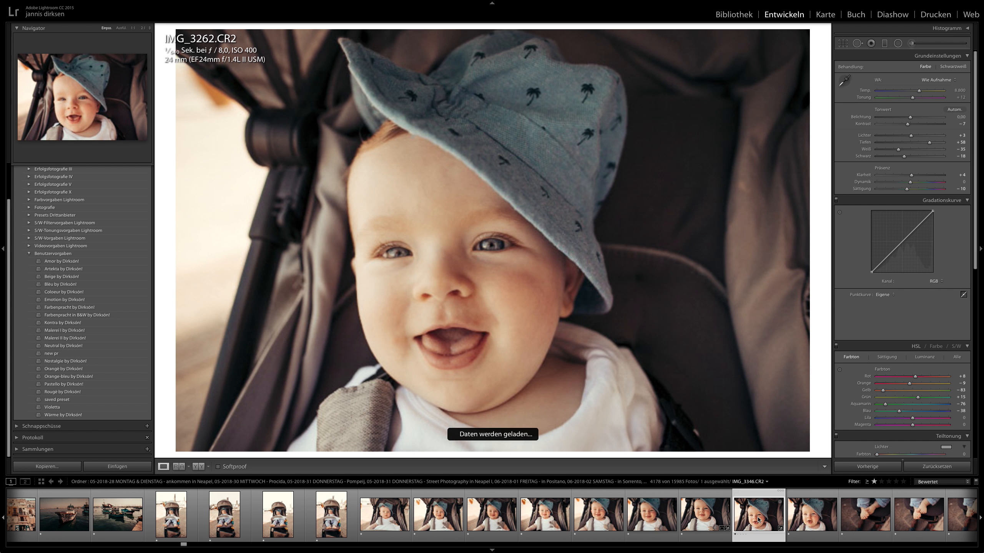
pyautogui.scroll(-4, 415, 547)
pyautogui.click(407, 516)
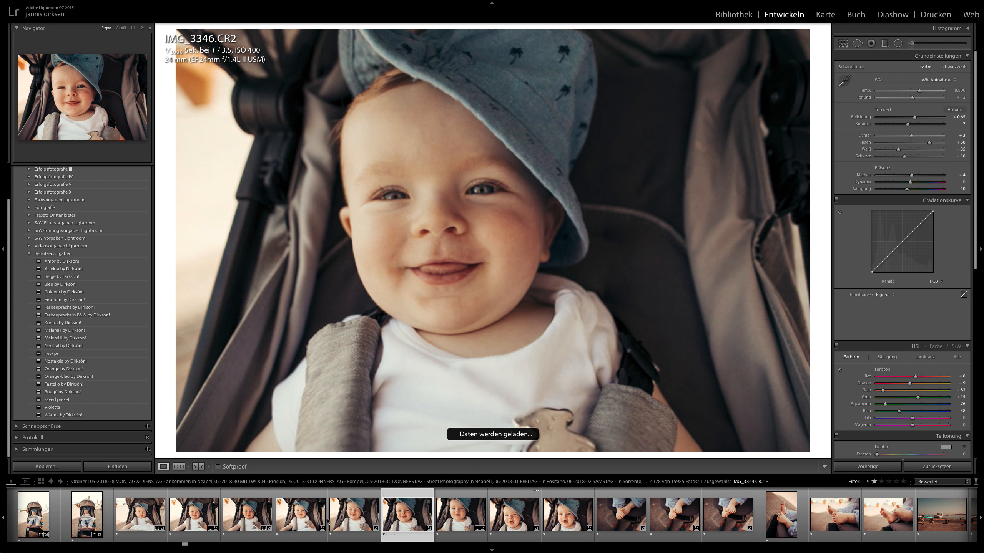
pyautogui.click(353, 516)
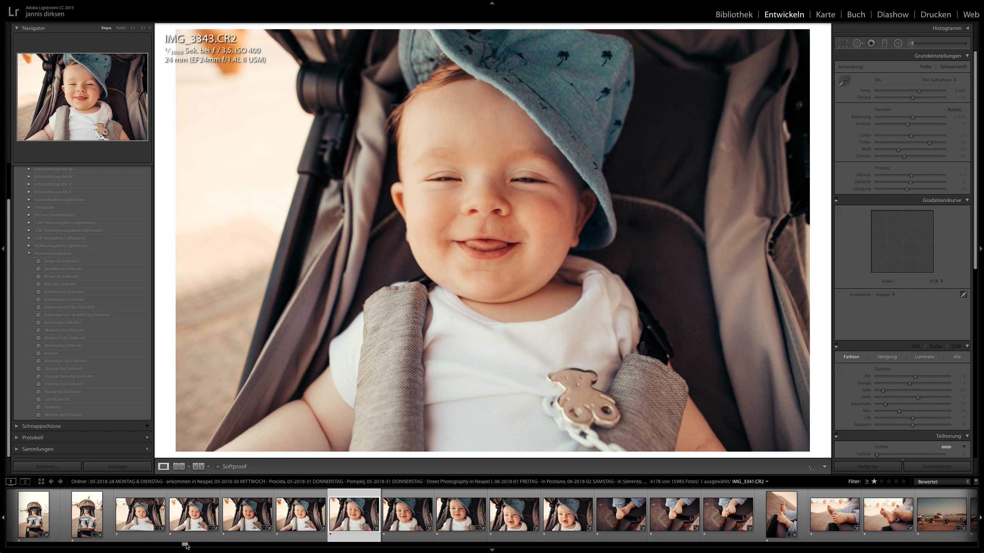
# Jump ahead in the series and check the look of the yellow building IMG_3547.CR2 and the coastal view IMG_3565.CR2
pyautogui.moveTo(185, 545); pyautogui.dragTo(205, 546)
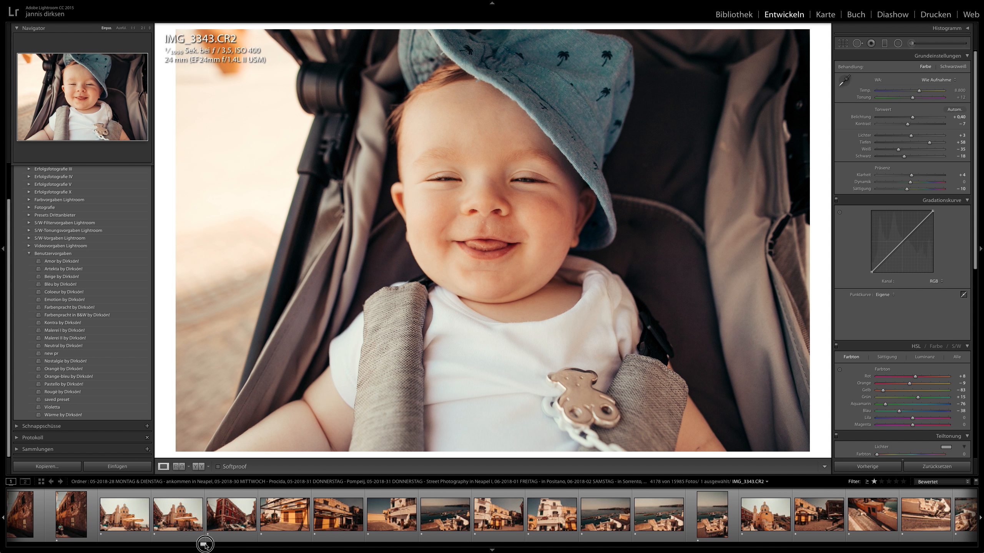
pyautogui.click(285, 515)
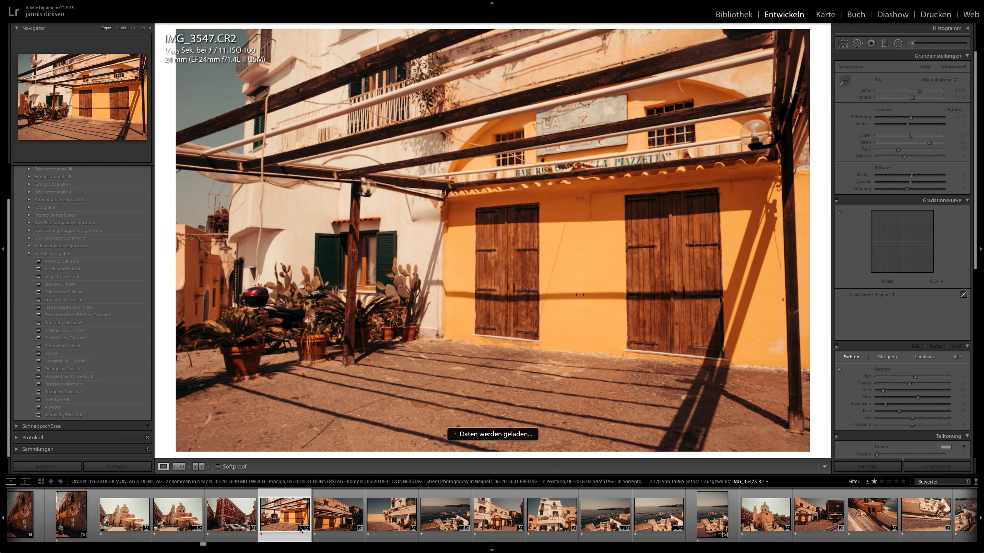
pyautogui.scroll(-3, 306, 519)
pyautogui.click(418, 515)
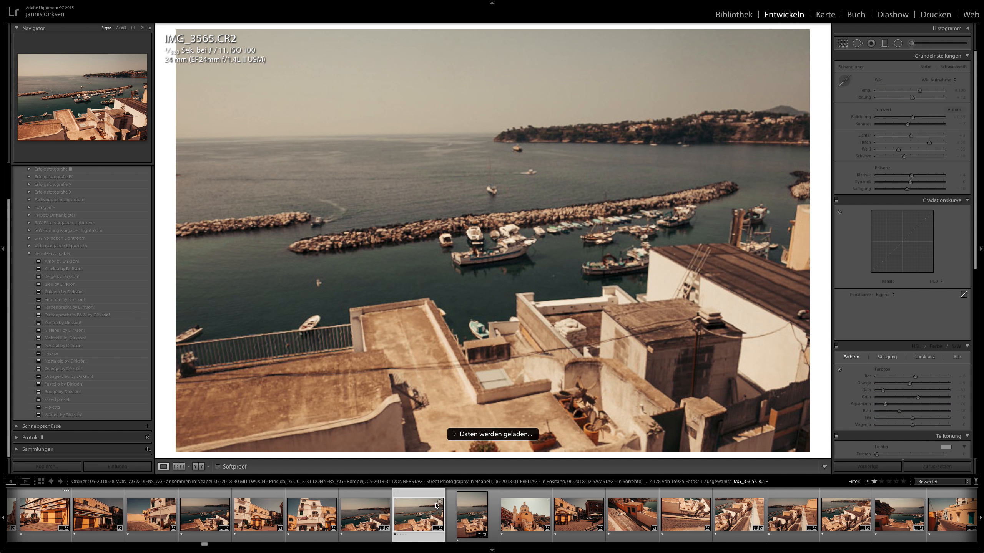
pyautogui.scroll(-8, 516, 515)
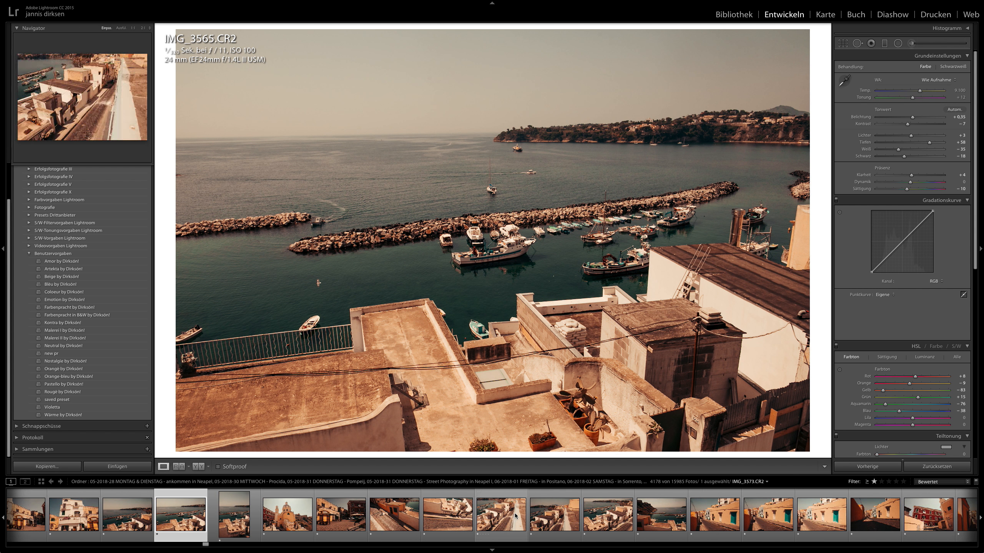
# Examine the colours of the street photo IMG_3583.CR2, the laundry photo IMG_3595.CR2 and the alley photo IMG_3600.CR2
pyautogui.click(333, 513)
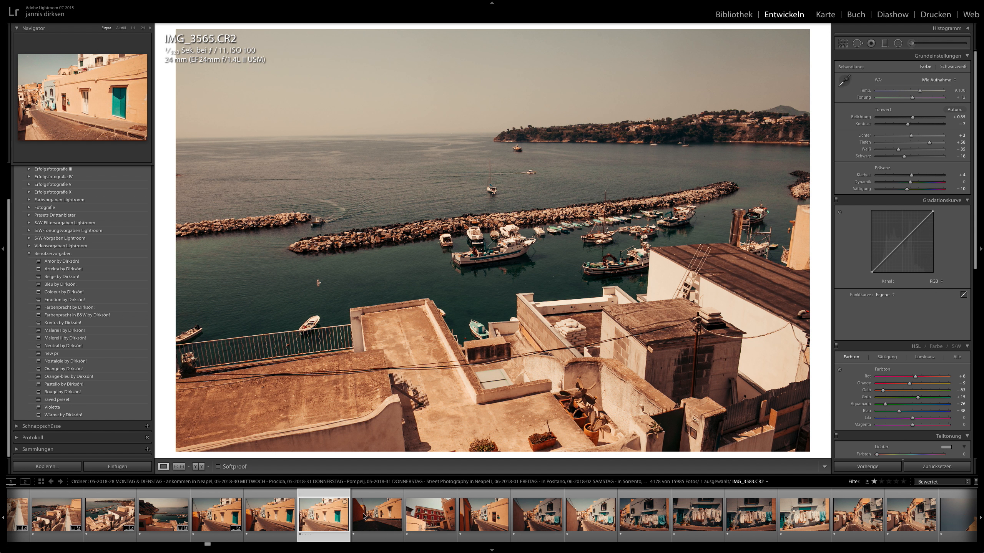
pyautogui.click(700, 527)
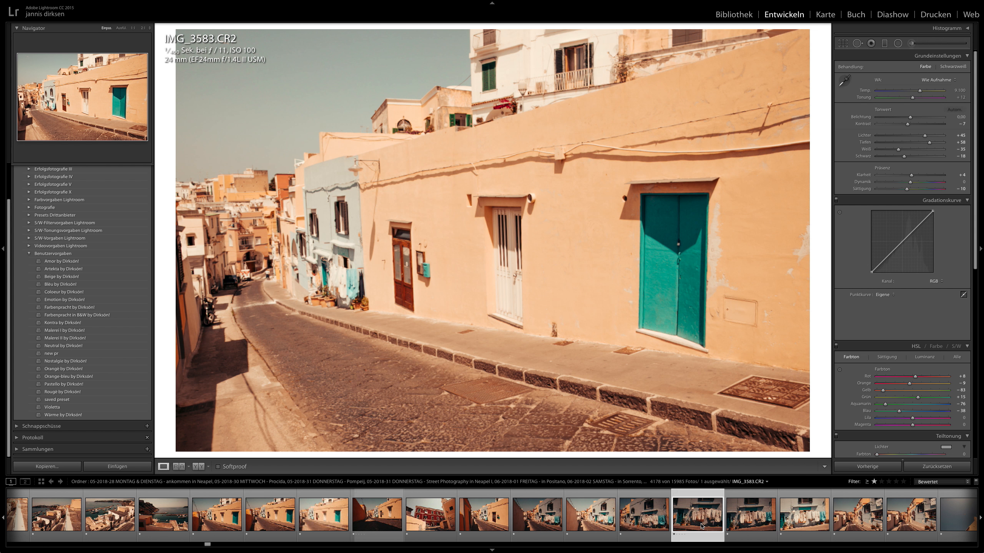
pyautogui.scroll(-8, 701, 528)
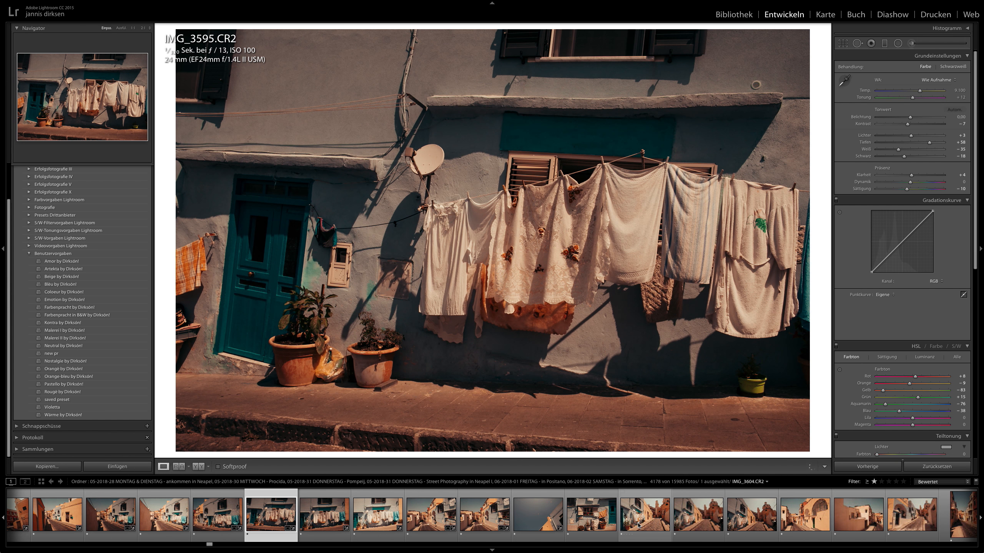
pyautogui.click(472, 523)
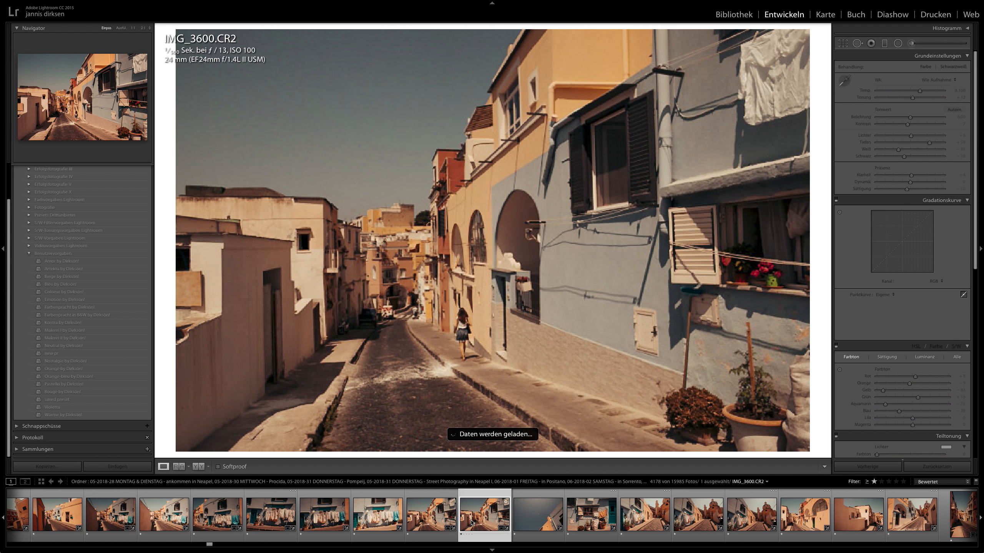
pyautogui.scroll(-8, 680, 518)
pyautogui.scroll(-1, 680, 519)
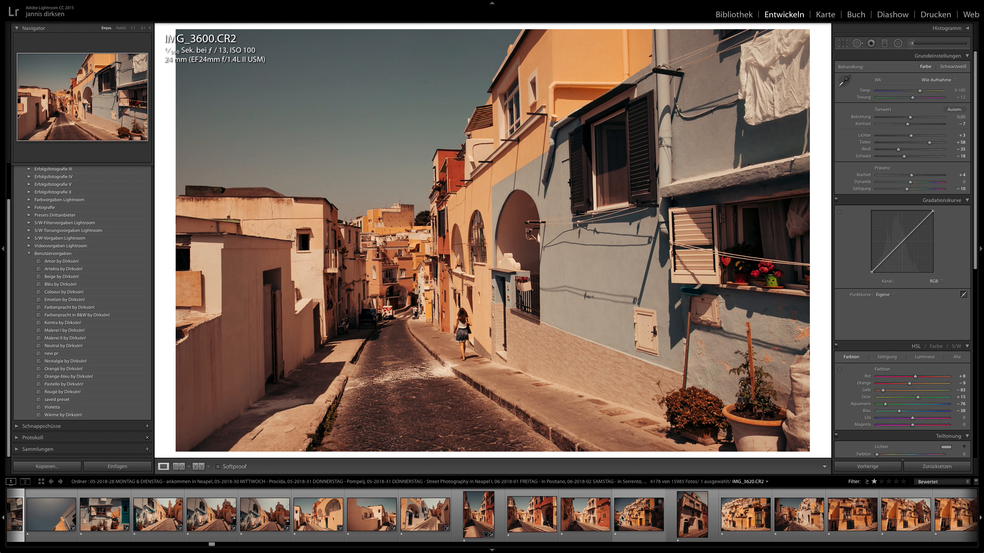
# Examine the colours of the yellow building photos through IMG_3629.CR2 and browse ahead to the following portraits
pyautogui.click(639, 517)
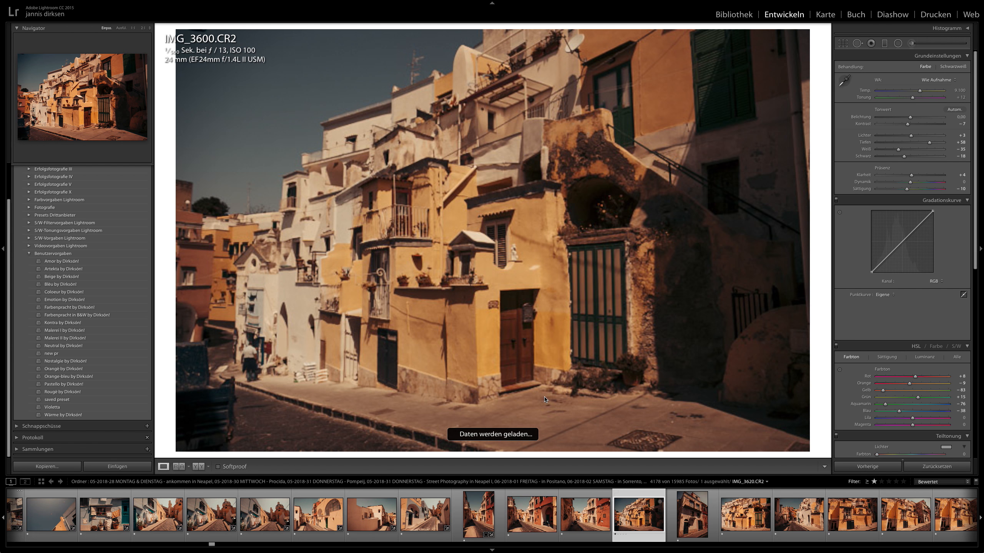
pyautogui.click(902, 527)
pyautogui.click(751, 527)
pyautogui.scroll(-5, 749, 526)
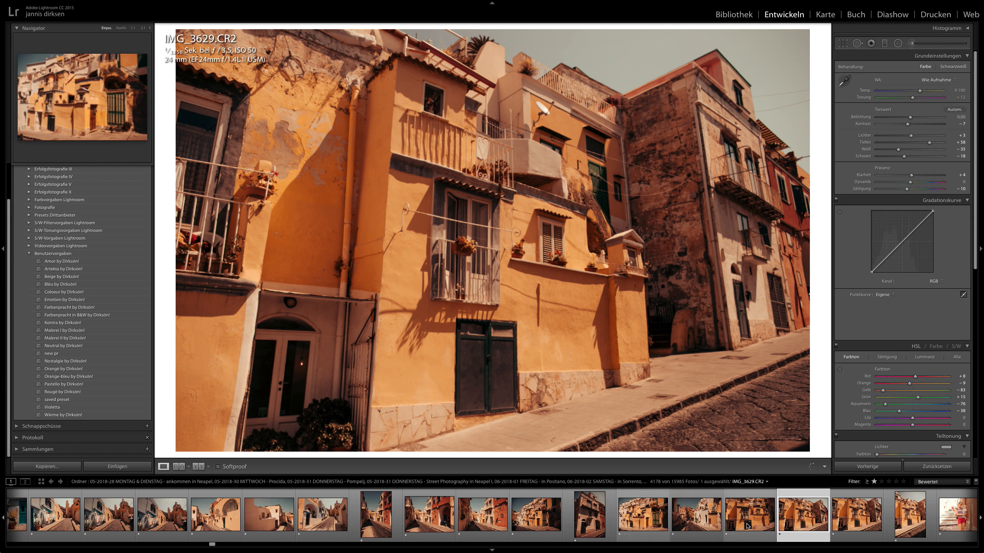
pyautogui.scroll(-3, 747, 526)
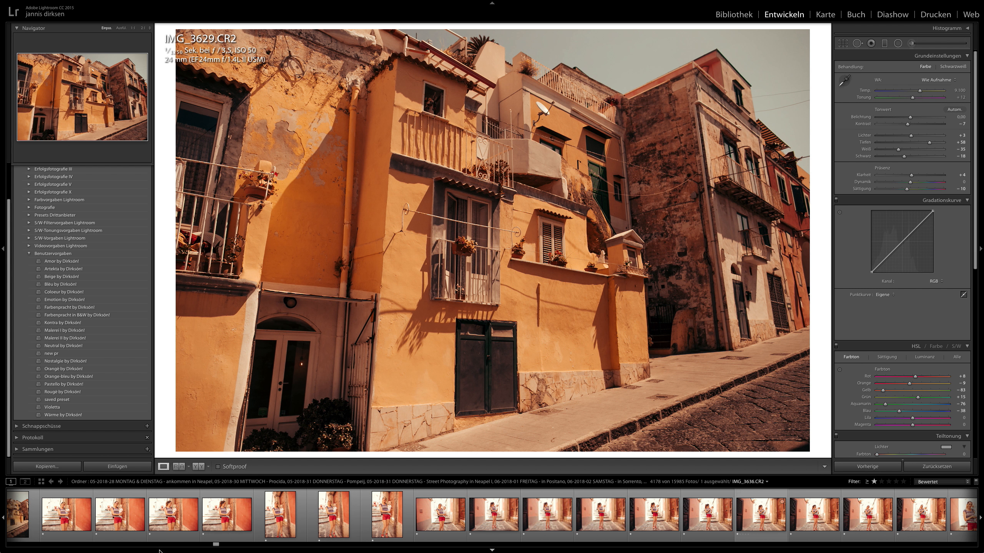
# Jump ahead to the pier photo IMG_6871.CR2 and reset all its develop settings
pyautogui.moveTo(219, 547); pyautogui.dragTo(446, 547)
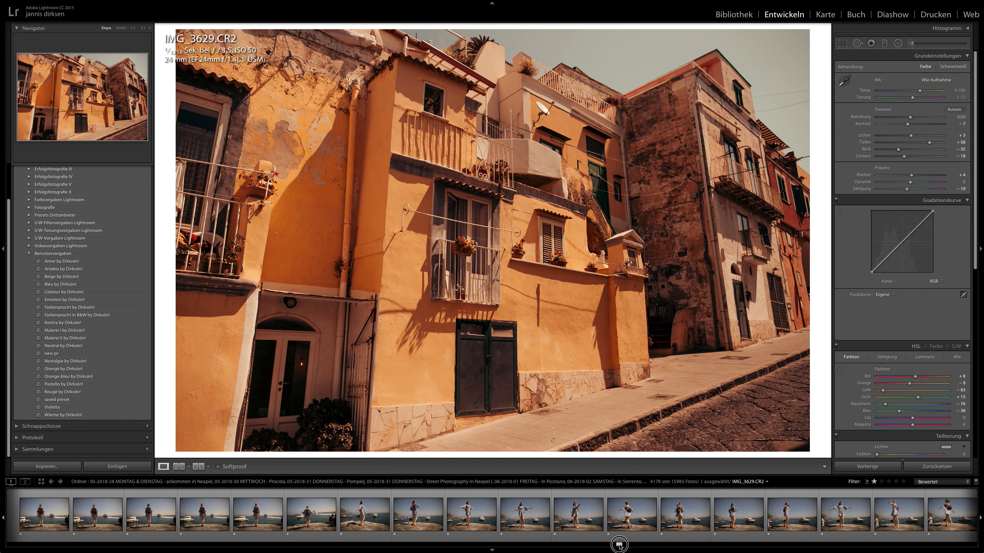
pyautogui.click(482, 515)
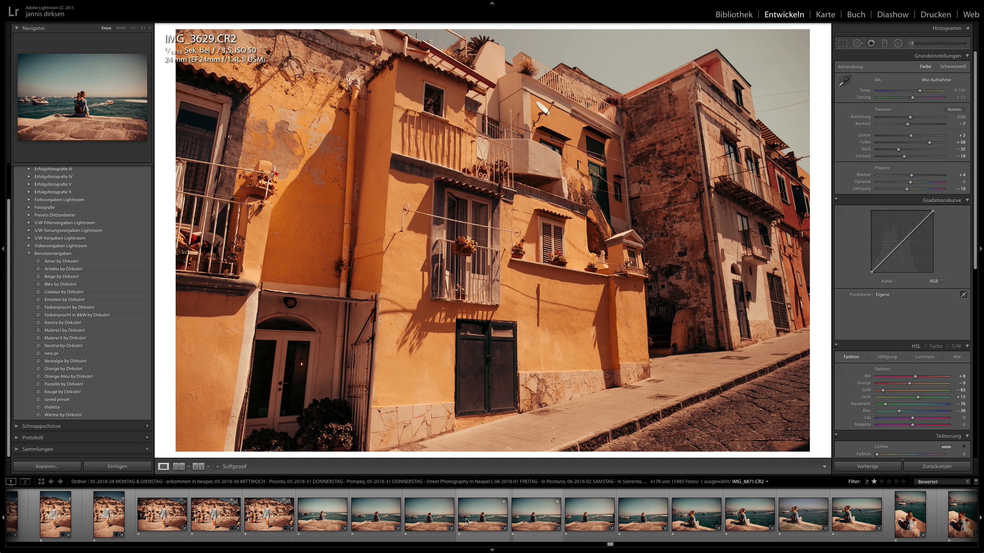
pyautogui.click(936, 467)
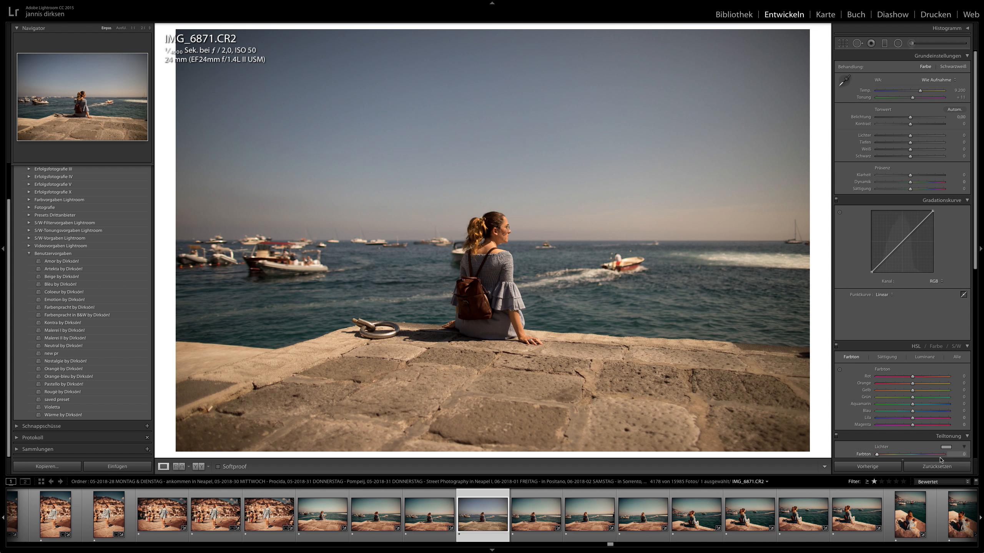
# Try straightening IMG_6871.CR2 and grading it with contrast +36, highlights −37, shadows +43, whites −19, clarity +27, vibrance −29, temperature 7717 and tint +18
pyautogui.click(840, 46)
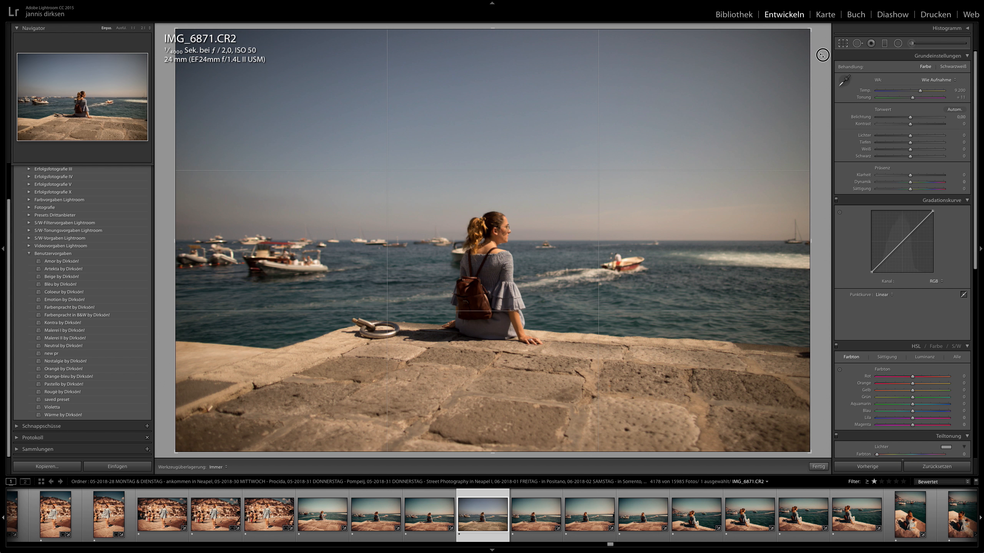
pyautogui.press('Return')
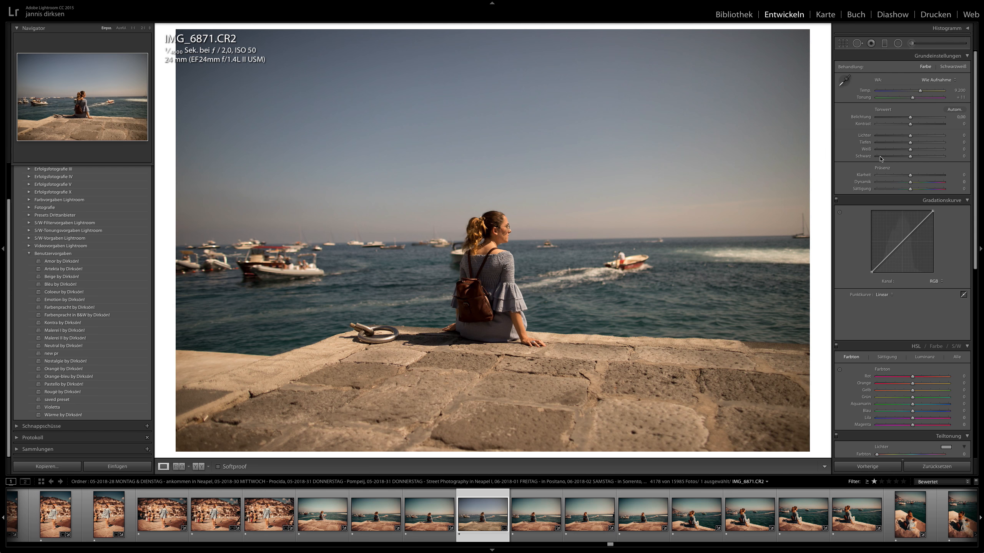
pyautogui.click(900, 135)
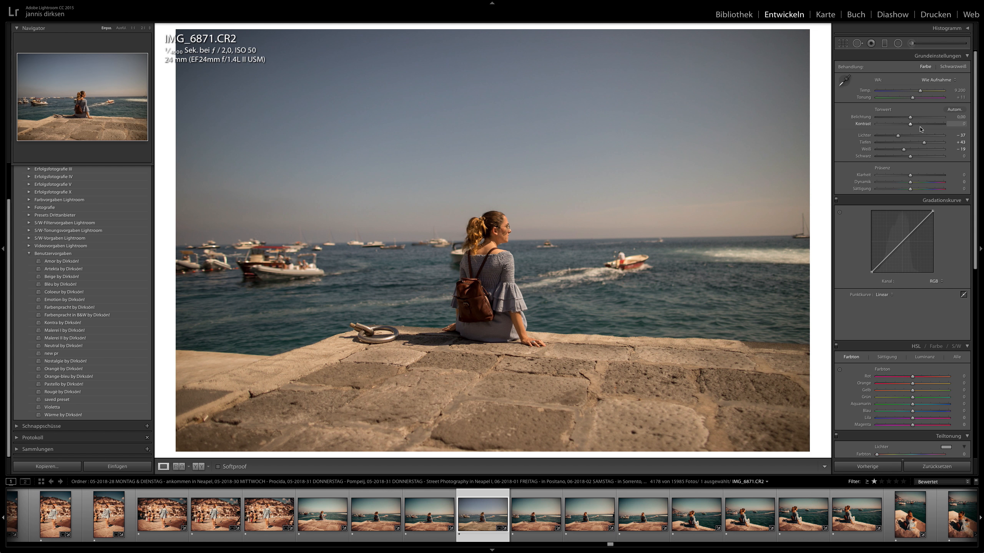
pyautogui.moveTo(921, 129); pyautogui.dragTo(930, 126)
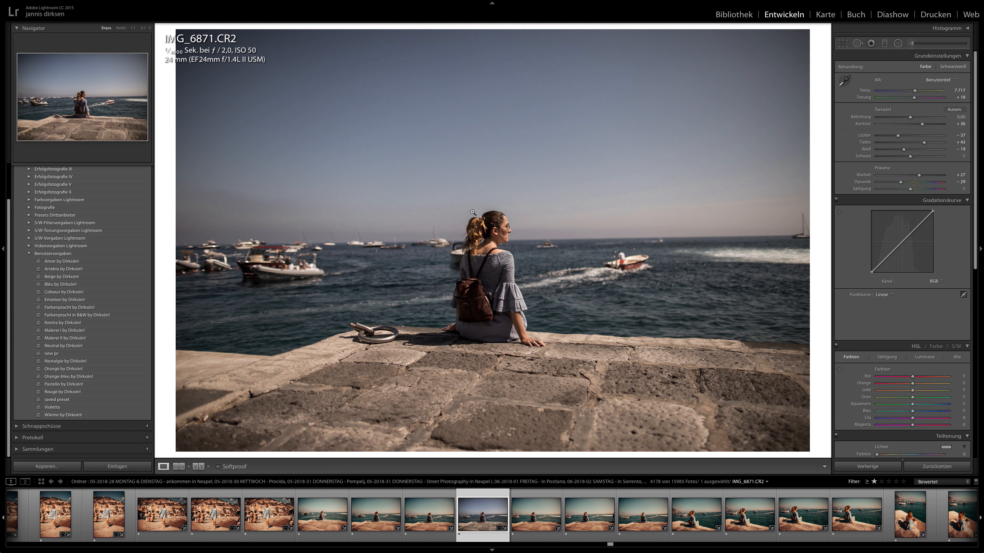
pyautogui.click(918, 468)
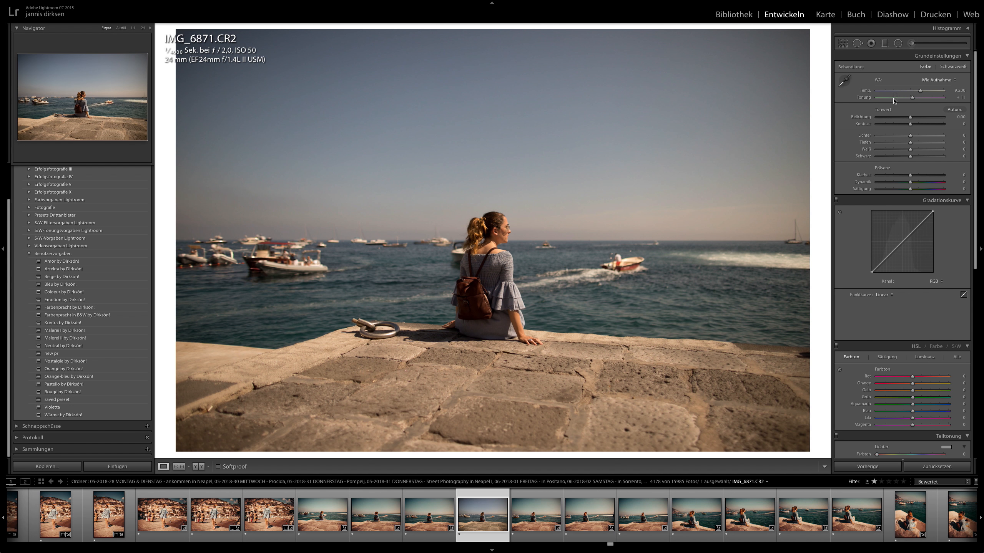
# Rotate the crop of the reset photo IMG_6871.CR2 to straighten its horizon
pyautogui.click(843, 44)
pyautogui.moveTo(820, 37); pyautogui.dragTo(739, 61)
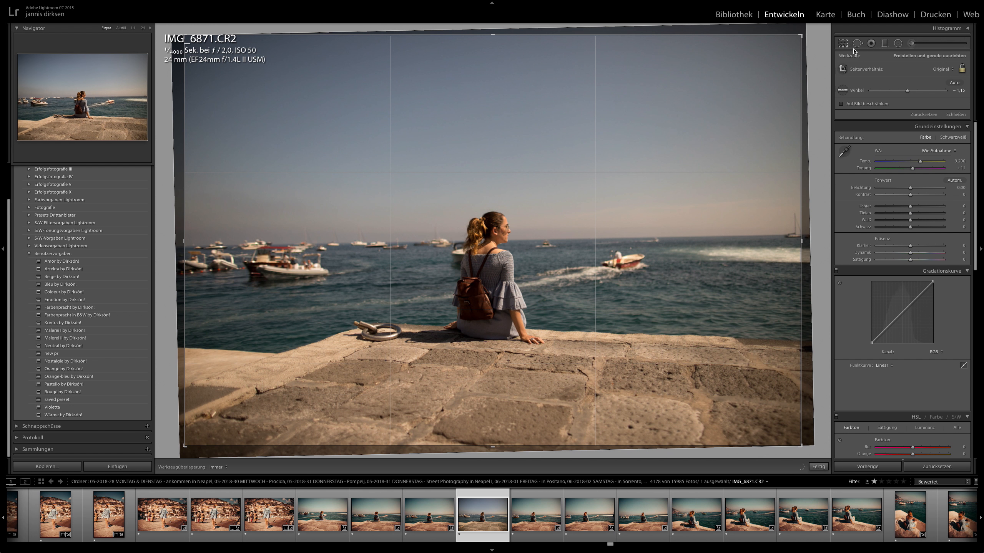
pyautogui.press('Return')
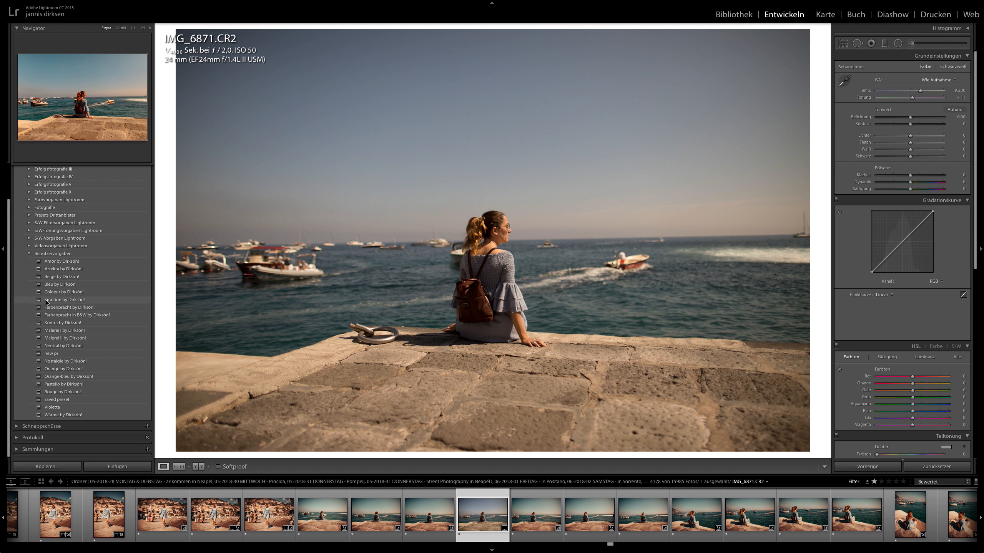
# Apply the Beige user preset to IMG_6871.CR2, review its effect settings and set the exposure to +0.35
pyautogui.click(51, 276)
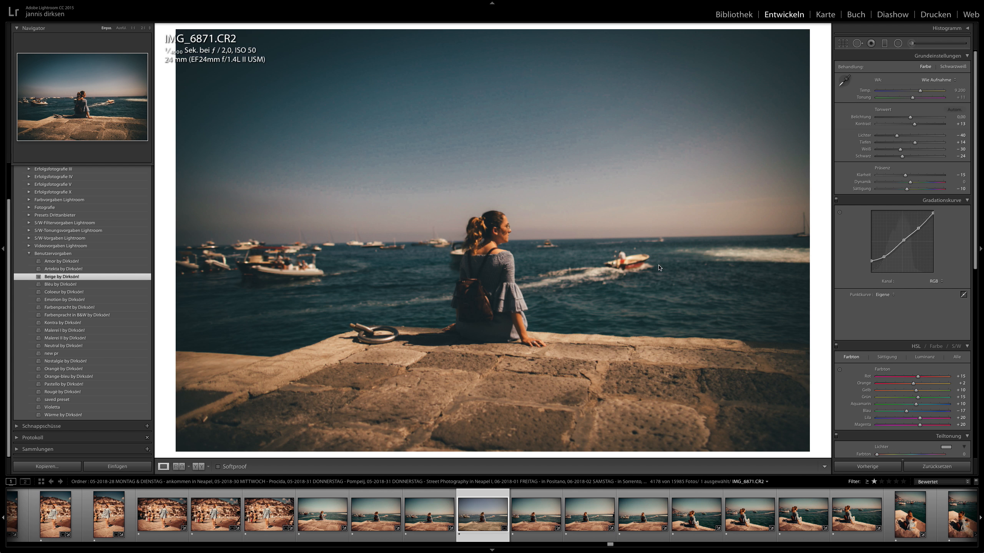
pyautogui.scroll(-10, 879, 422)
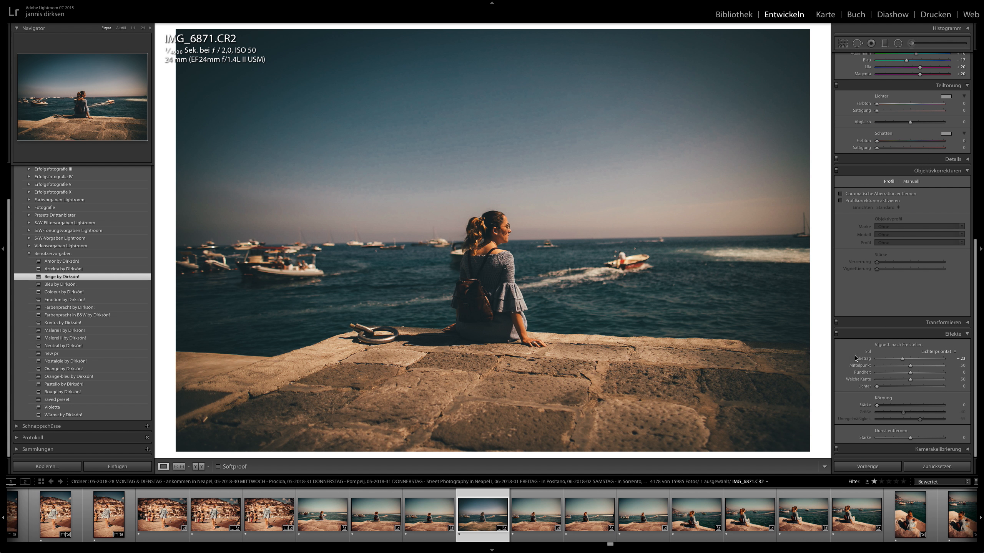
pyautogui.scroll(10, 891, 194)
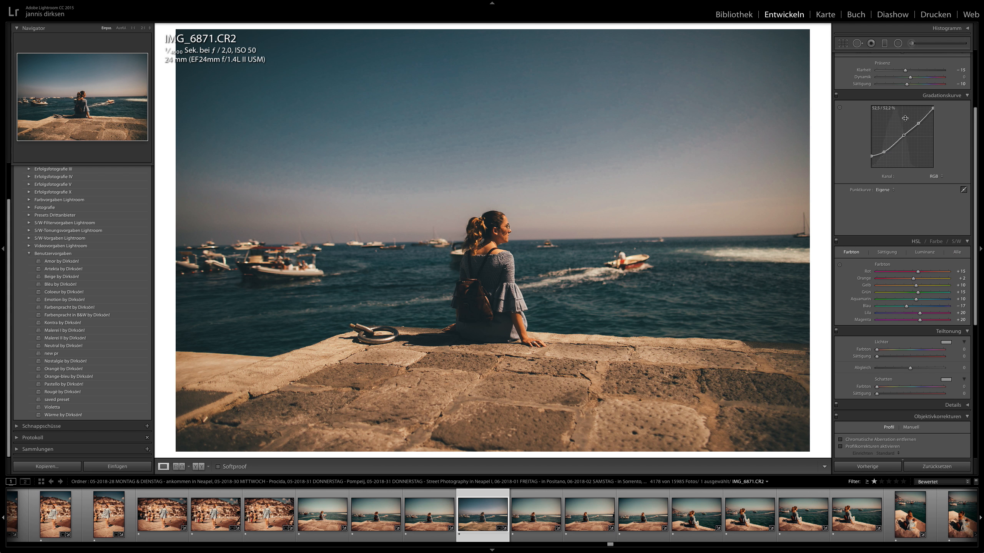
pyautogui.scroll(3, 896, 156)
pyautogui.click(912, 117)
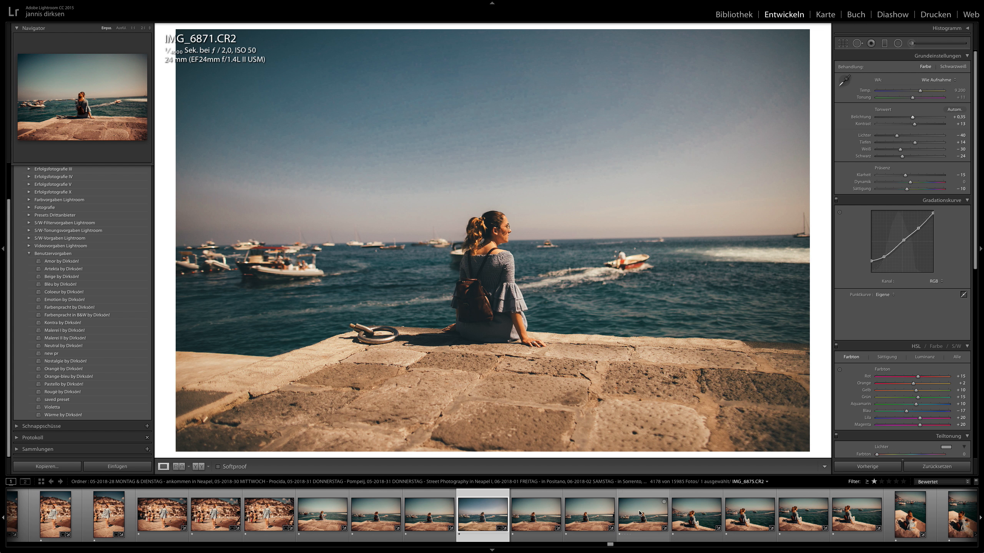
# Apply the previous photo's settings from IMG_6873.CR2 to IMG_6871.CR2 and go back to IMG_6873.CR2
pyautogui.click(517, 517)
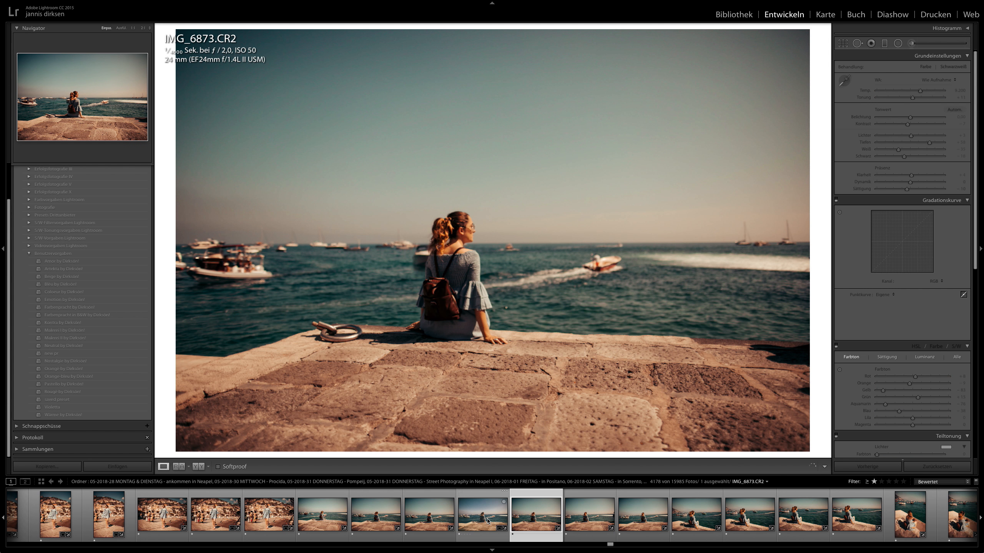
pyautogui.click(487, 521)
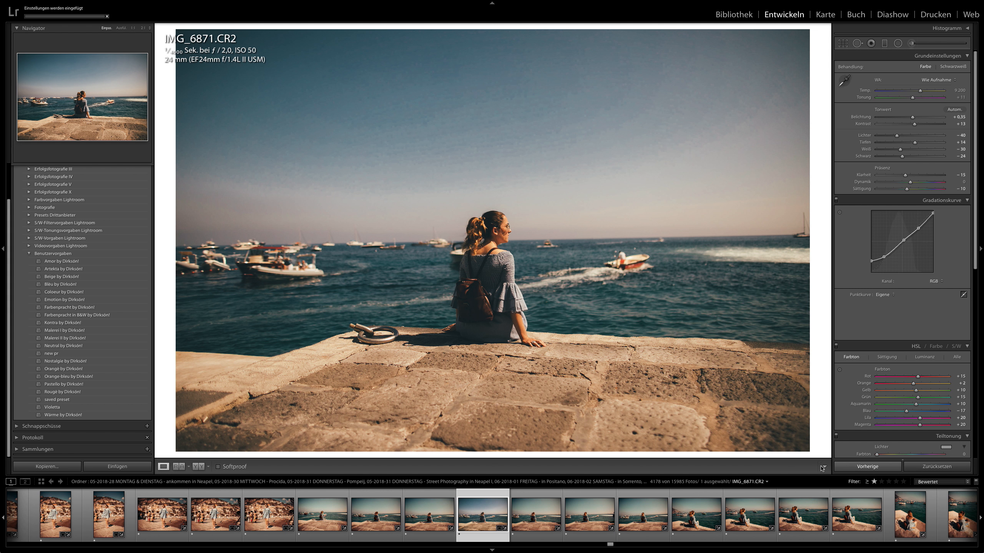
pyautogui.click(531, 518)
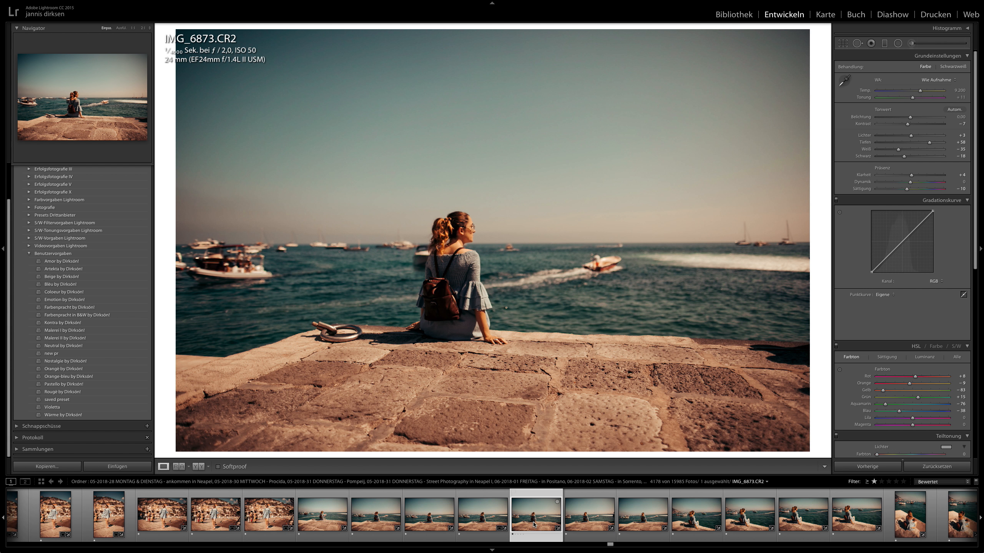
# Examine the look of the seated pier photos IMG_6880.CR2 and IMG_6890.CR2 and the standing shot IMG_6936.CR2
pyautogui.scroll(-3, 534, 525)
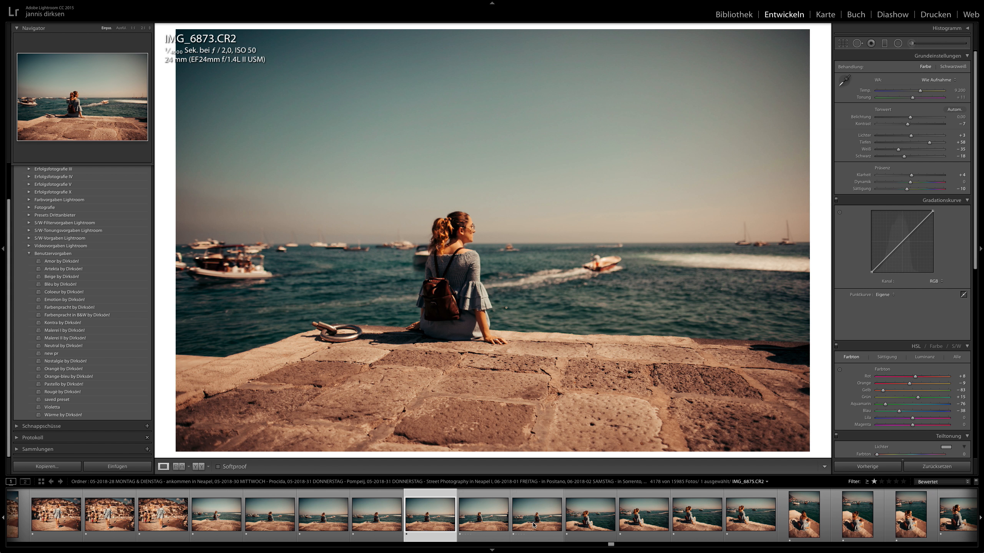
pyautogui.click(643, 522)
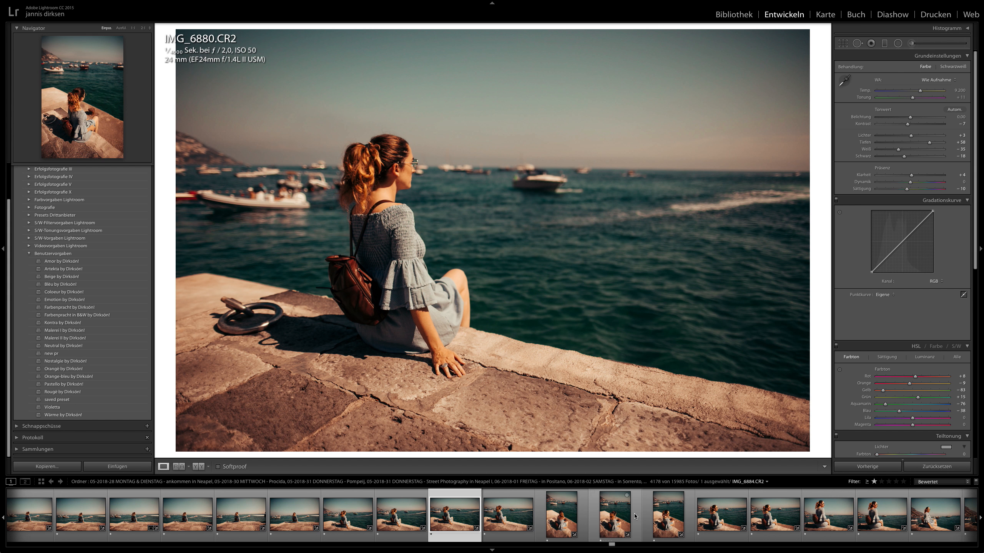
pyautogui.scroll(-3, 636, 516)
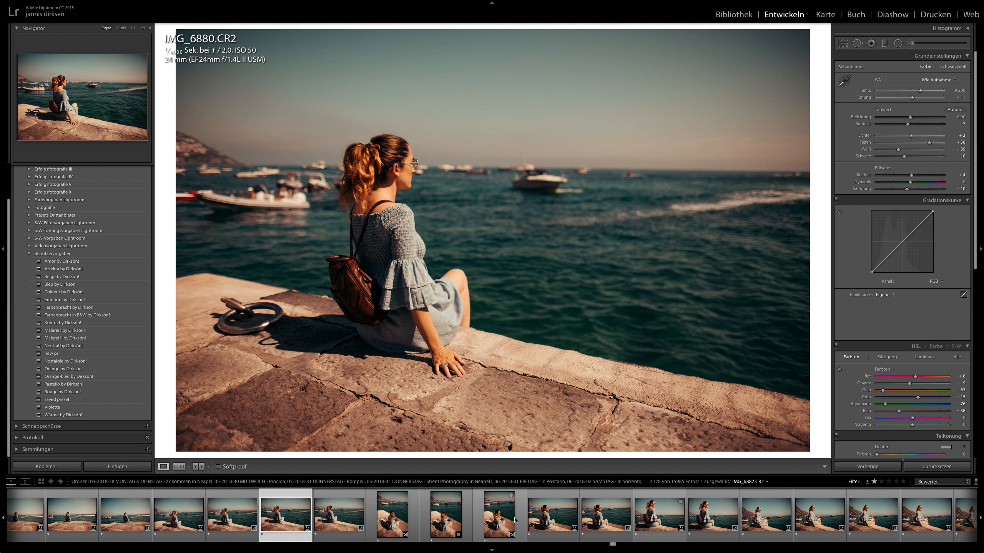
pyautogui.click(596, 521)
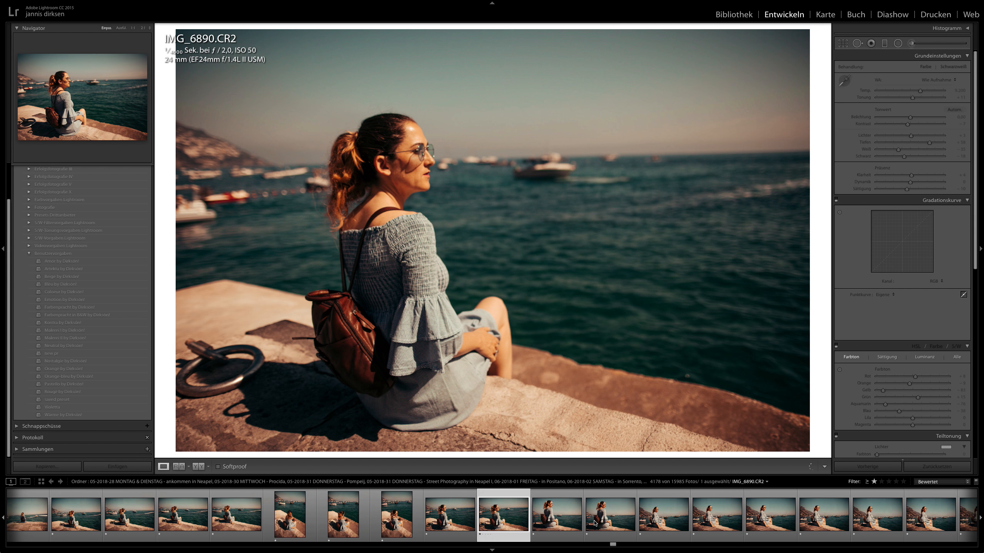
pyautogui.scroll(-6, 596, 521)
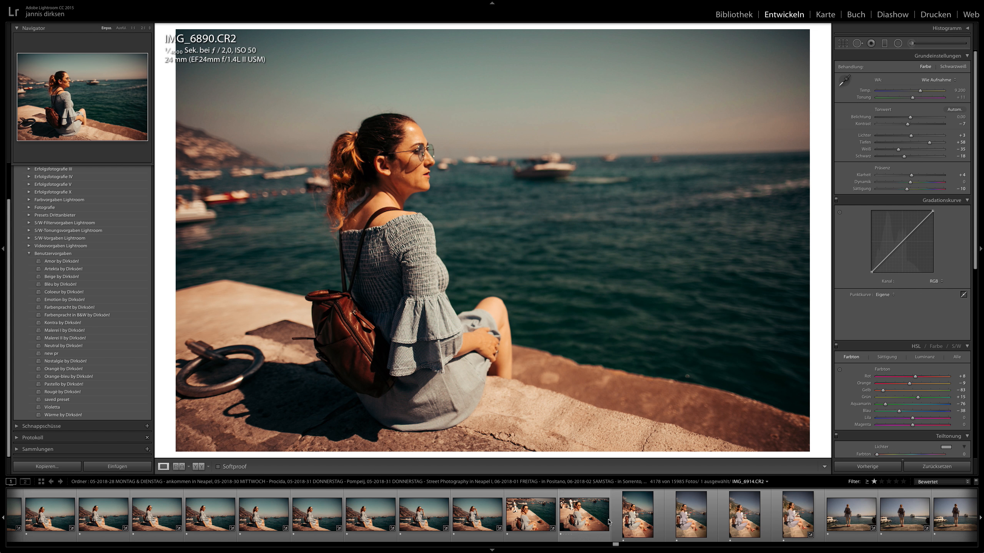
pyautogui.scroll(-5, 609, 522)
pyautogui.click(650, 520)
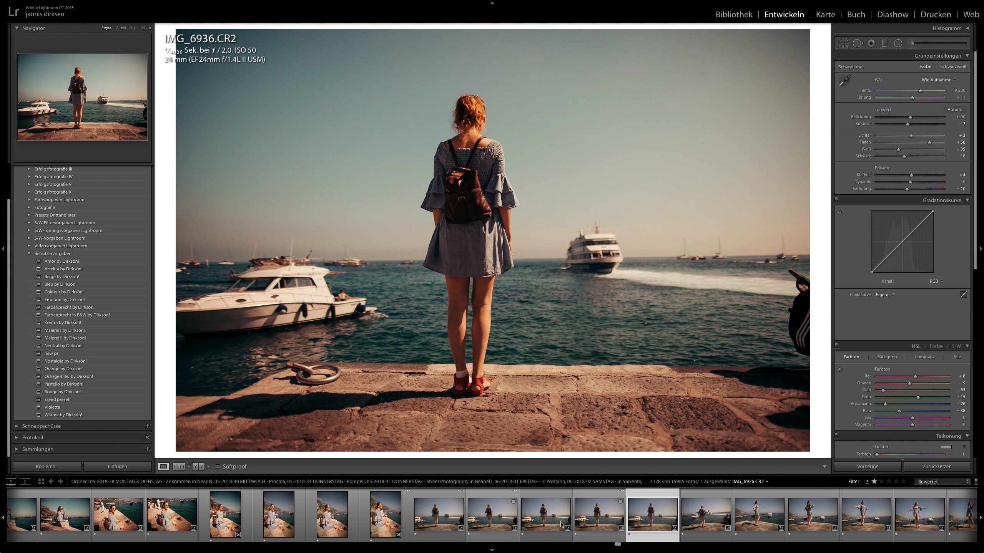
# Examine the look of the selfie IMG_6980.CR2, the beach portrait IMG_6995.CR2 and the photographer shot IMG_7283.CR2
pyautogui.scroll(-10, 560, 525)
pyautogui.scroll(-2, 723, 515)
pyautogui.click(746, 515)
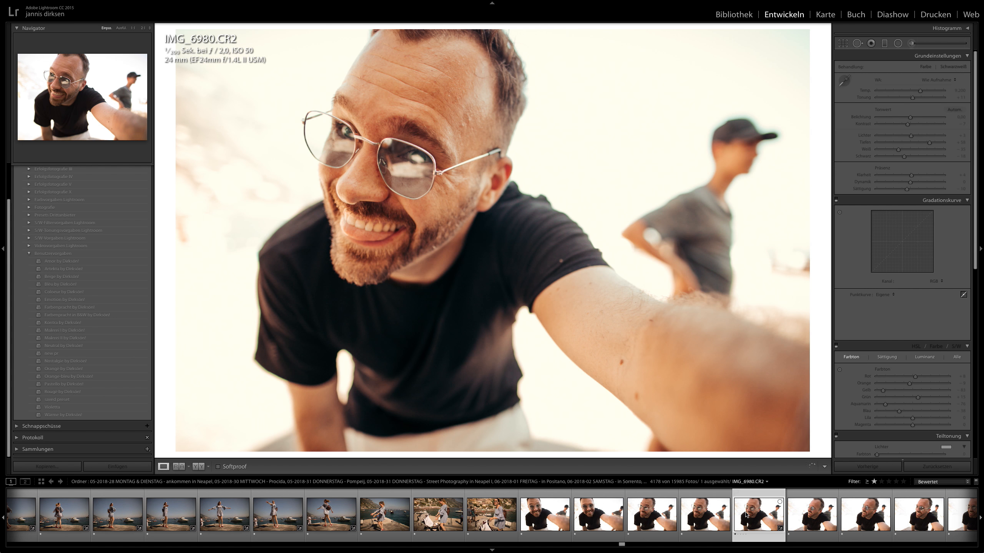
pyautogui.scroll(-5, 746, 516)
pyautogui.click(747, 516)
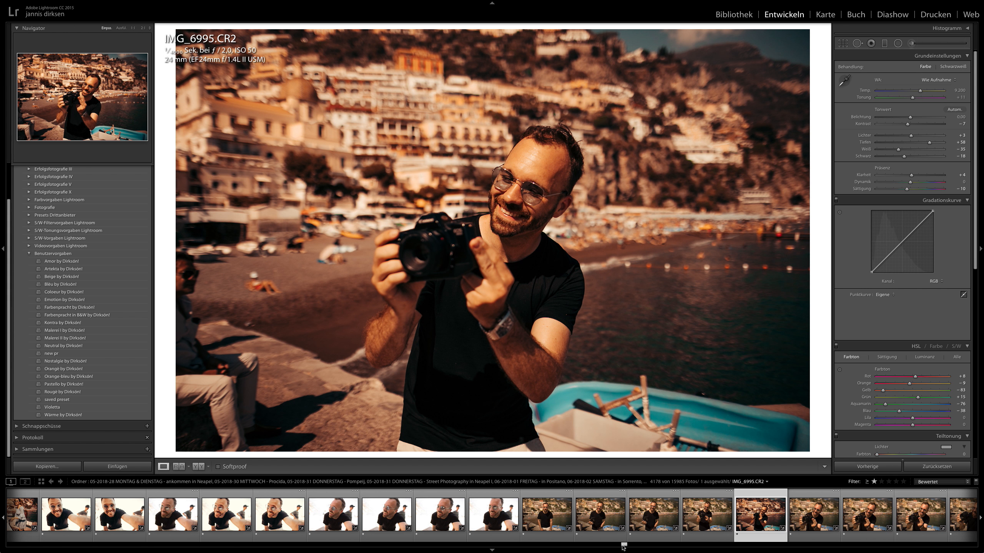
pyautogui.moveTo(623, 546); pyautogui.dragTo(665, 545)
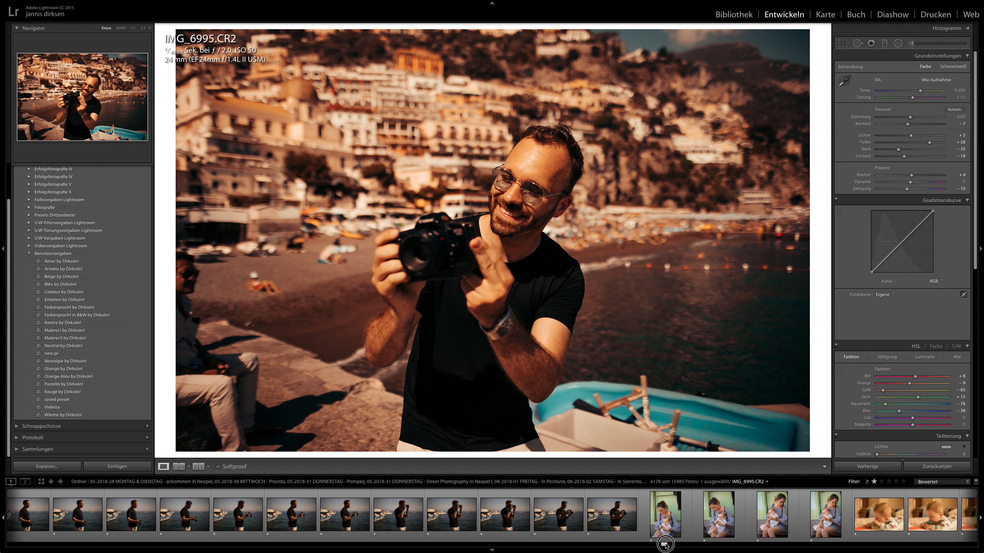
pyautogui.click(445, 521)
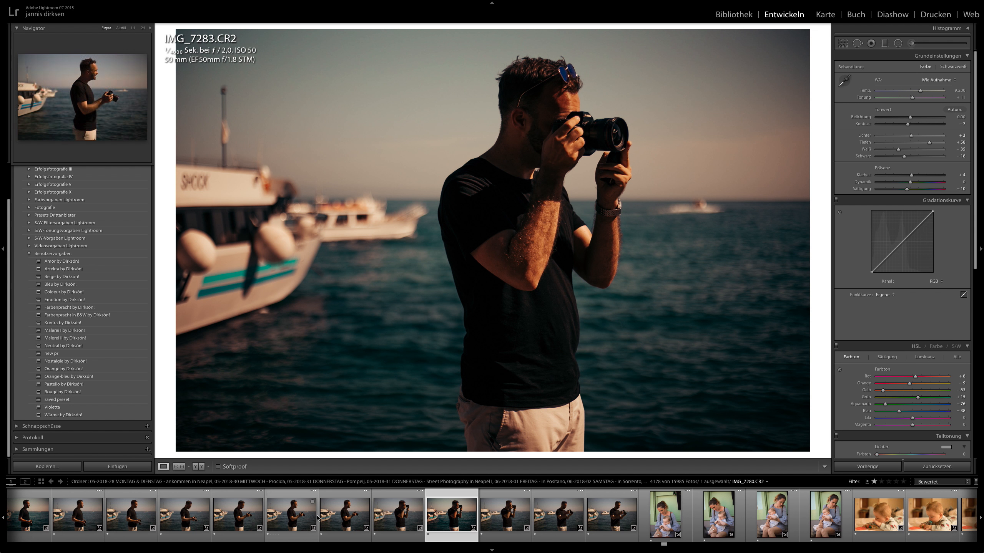
# Examine the look of the baby photo IMG_7308.CR2 and the pool portraits IMG_7728.CR2, IMG_7734.CR2 and IMG_7737.CR2
pyautogui.scroll(-2, 327, 523)
pyautogui.scroll(-4, 327, 523)
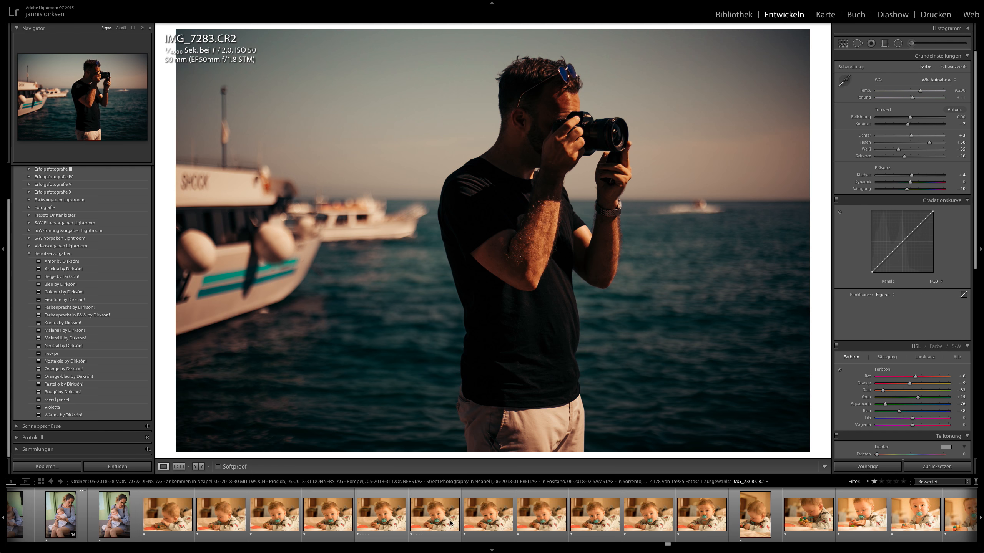
pyautogui.click(432, 517)
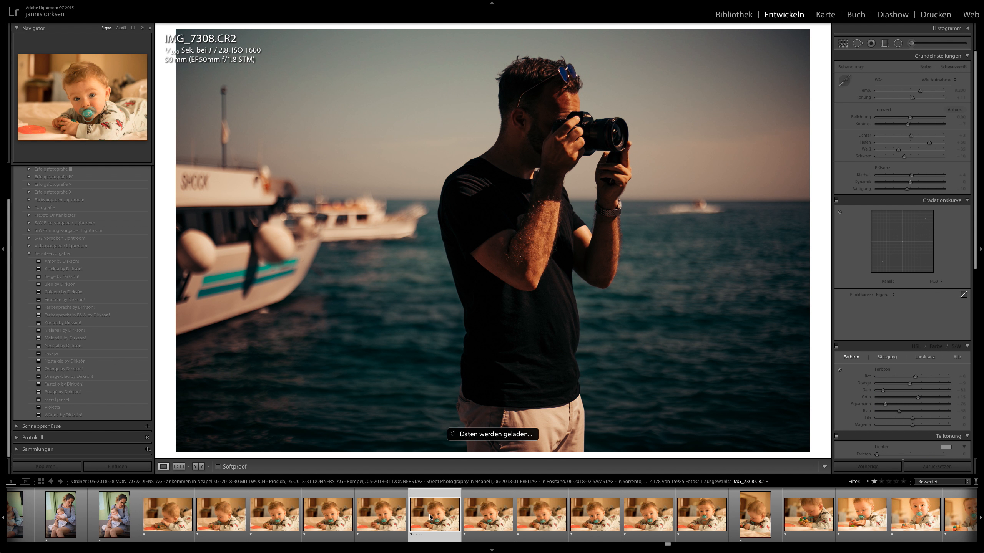
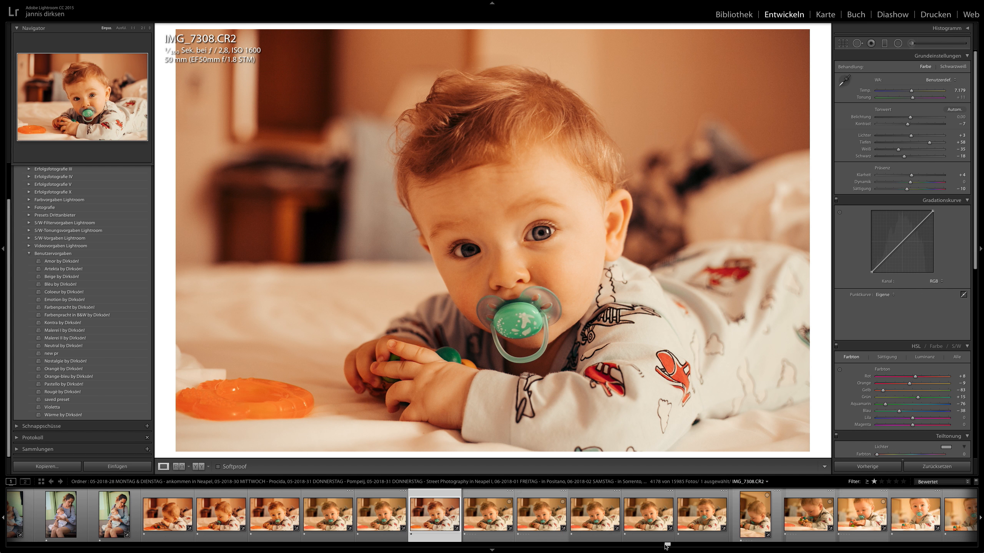
pyautogui.moveTo(666, 546); pyautogui.dragTo(723, 544)
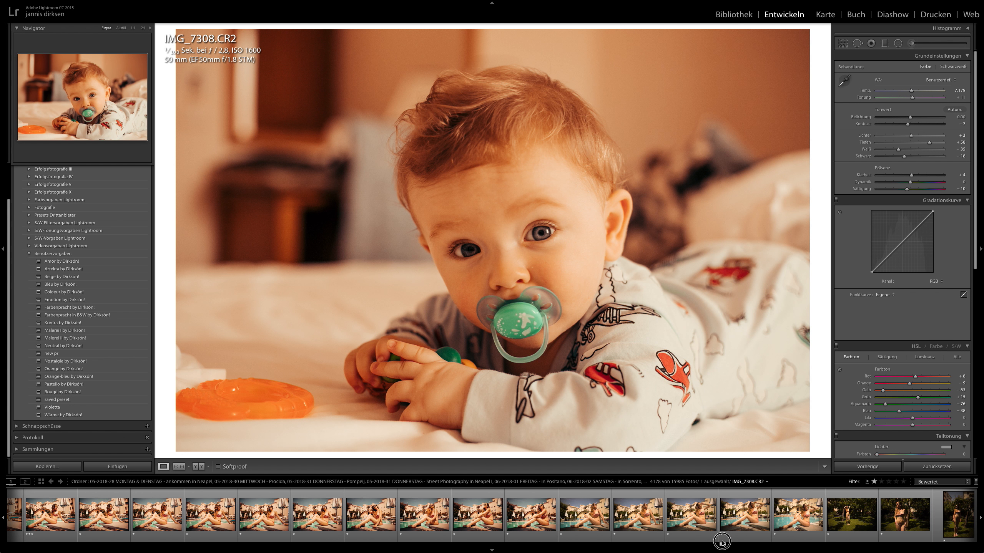
pyautogui.click(346, 516)
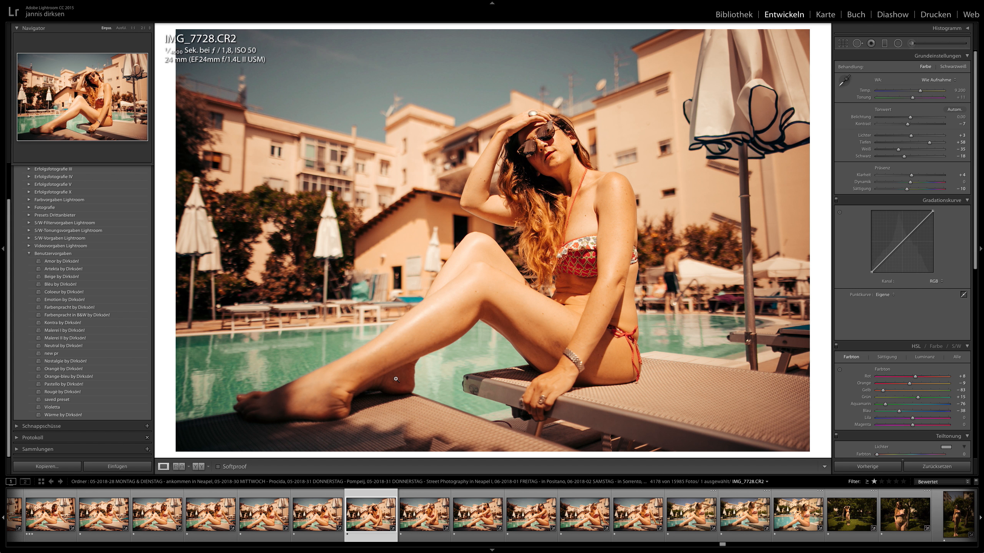
pyautogui.click(641, 516)
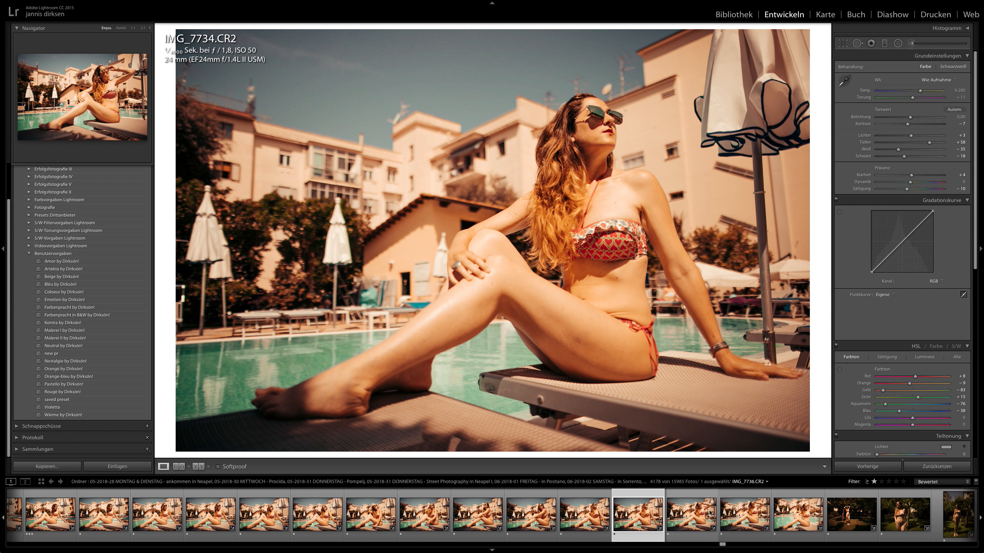
pyautogui.click(735, 516)
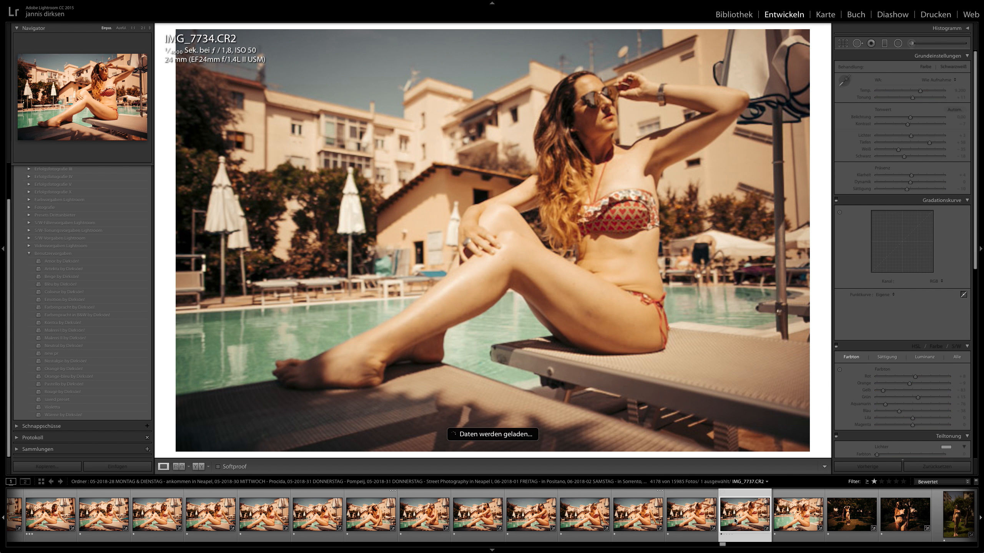
# Examine the look of the alley selfies IMG_7837.CR2, IMG_7832.CR2 and IMG_7840.CR2 and the market-street selfie IMG_7929.CR2
pyautogui.moveTo(723, 547); pyautogui.dragTo(734, 546)
pyautogui.click(699, 515)
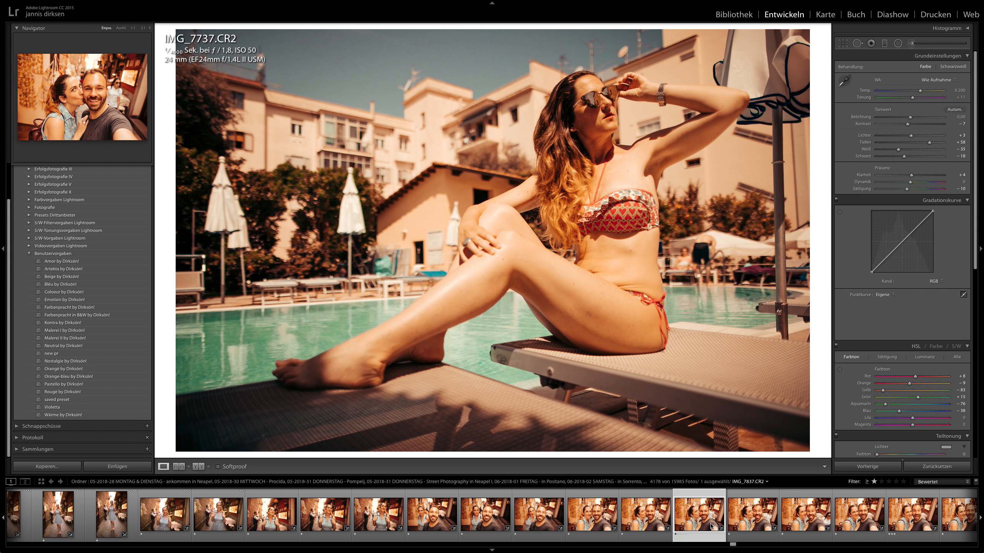
pyautogui.click(491, 520)
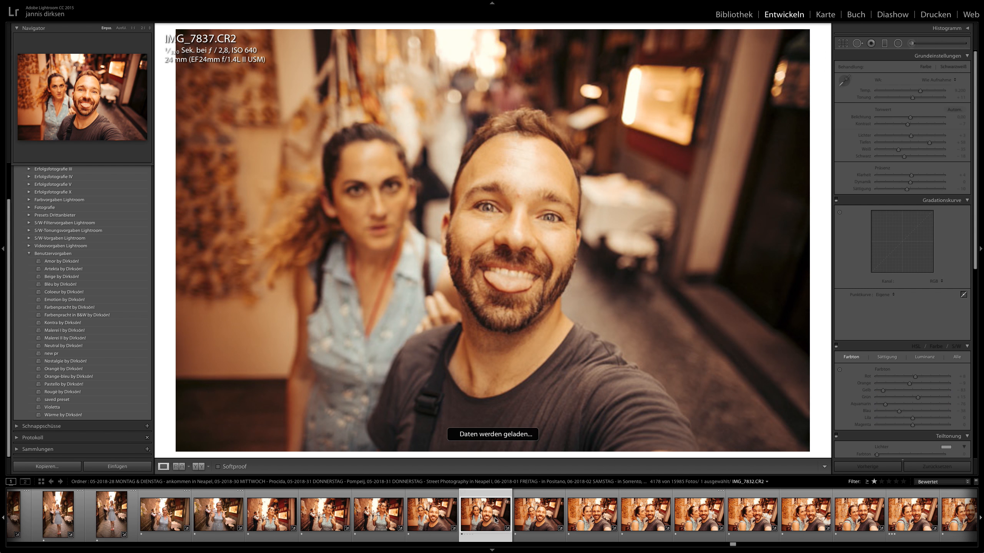
pyautogui.click(710, 530)
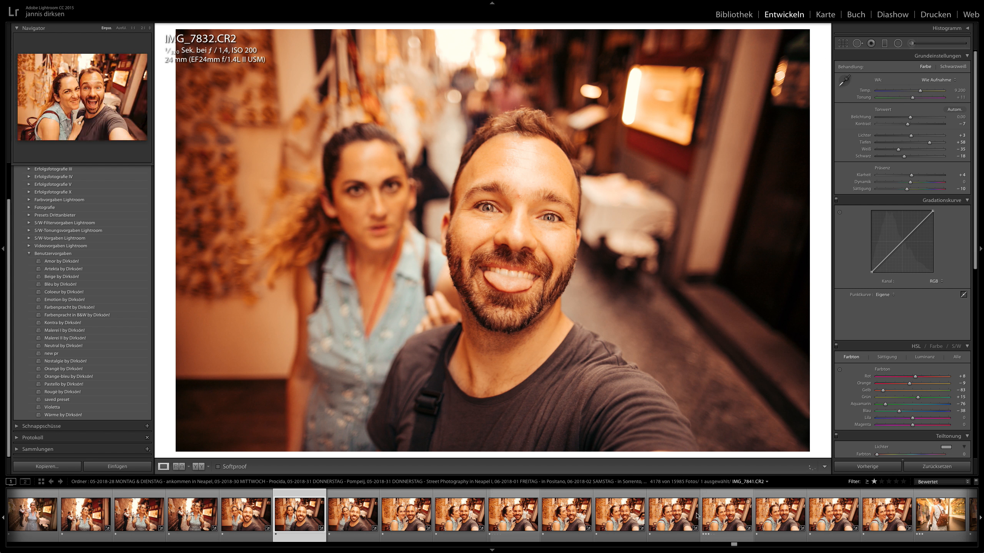
pyautogui.scroll(-5, 682, 519)
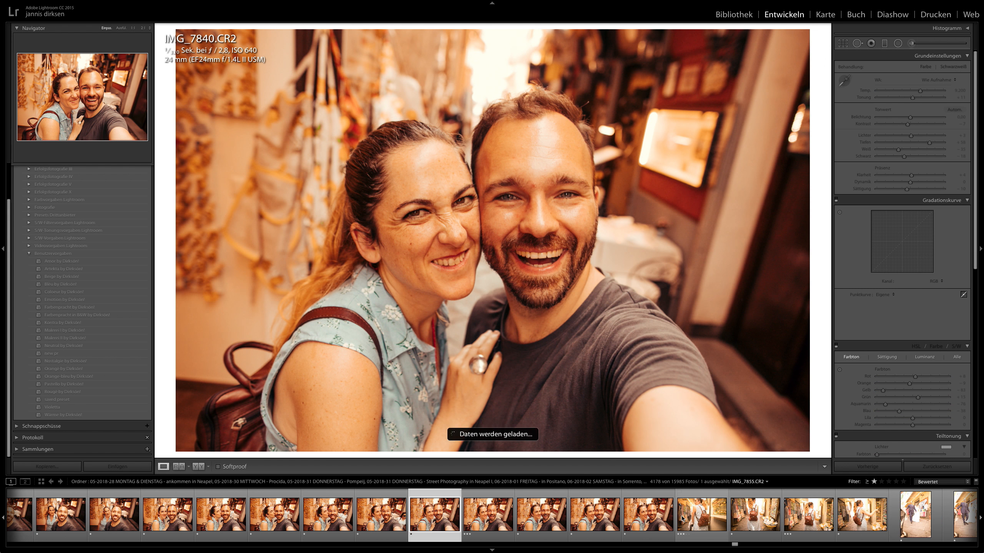
pyautogui.scroll(-8, 682, 517)
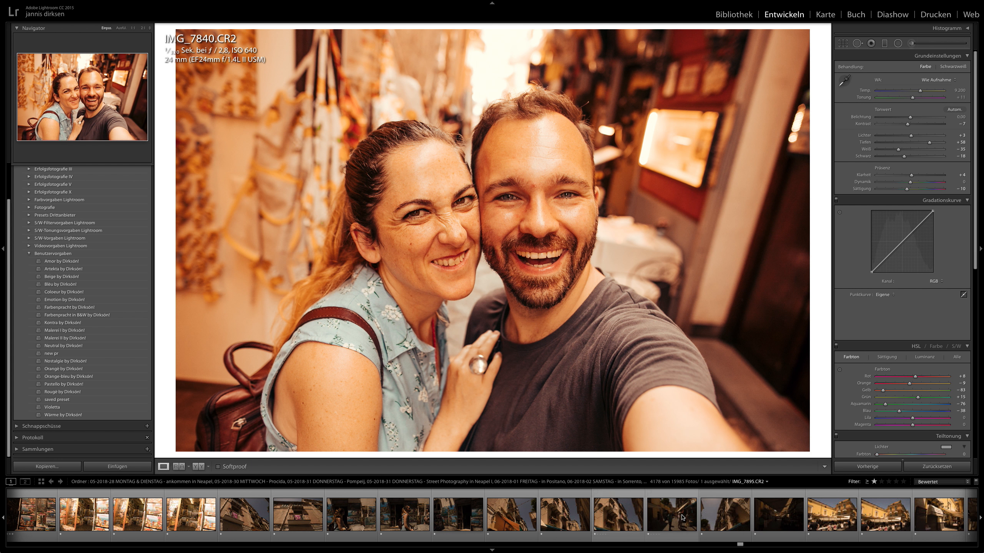
pyautogui.scroll(-8, 682, 518)
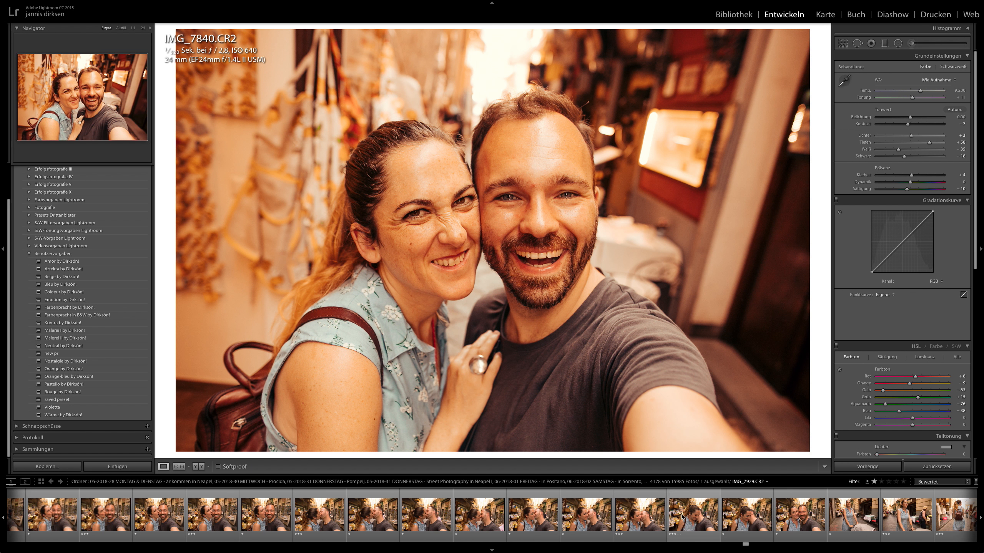
pyautogui.click(465, 516)
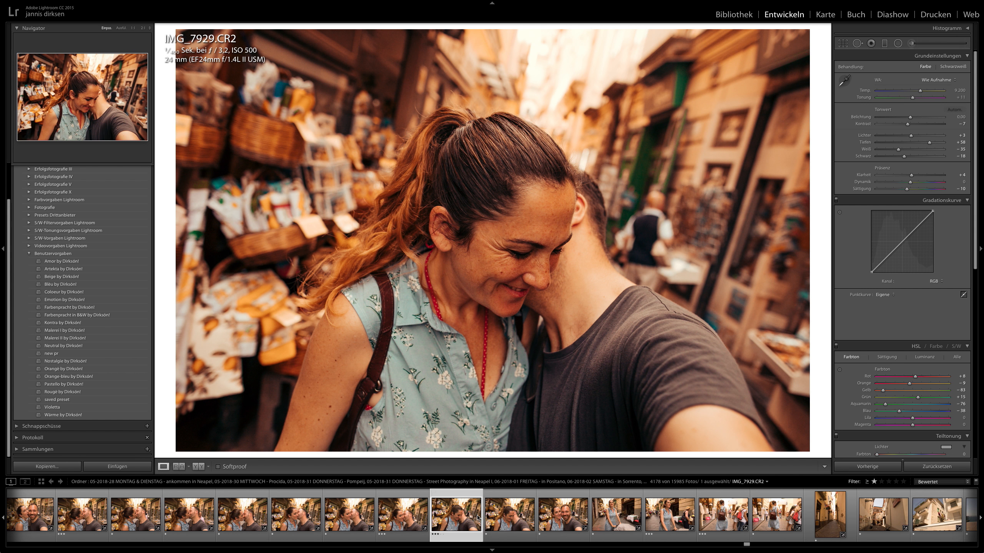
# Examine the look of the building photo IMG_8068.CR2 and the standing jetty shot IMG_8084.CR2
pyautogui.scroll(-4, 574, 516)
pyautogui.scroll(-12, 574, 517)
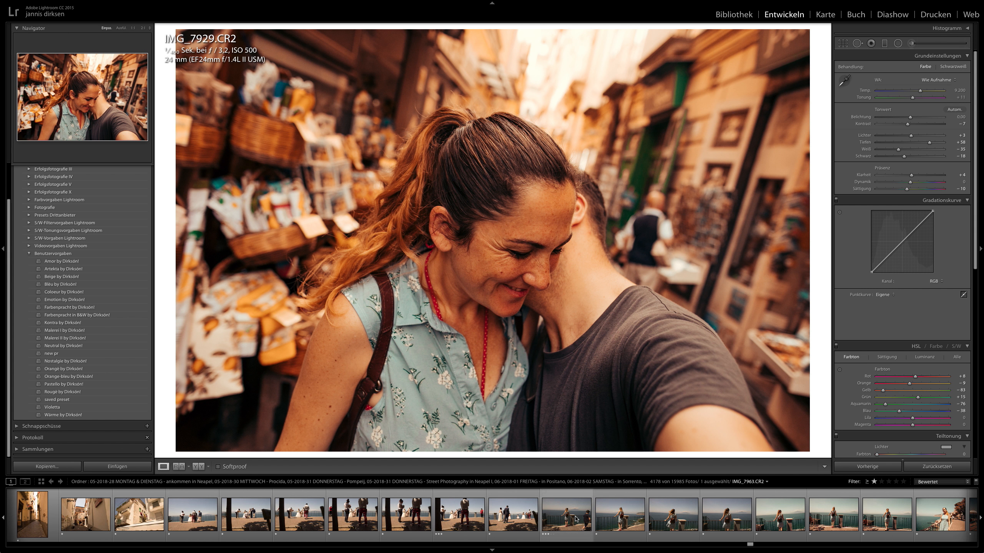
pyautogui.scroll(-15, 581, 521)
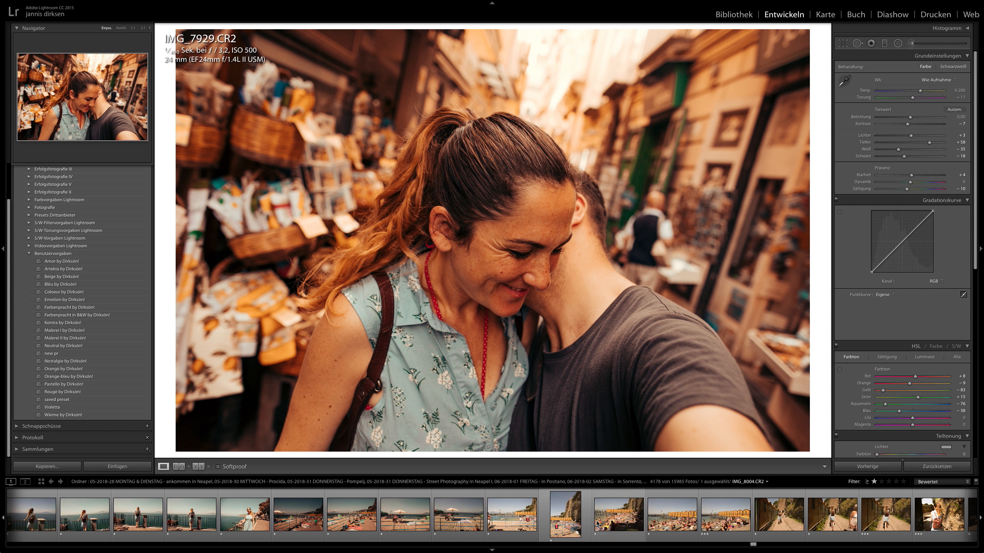
pyautogui.scroll(-9, 603, 527)
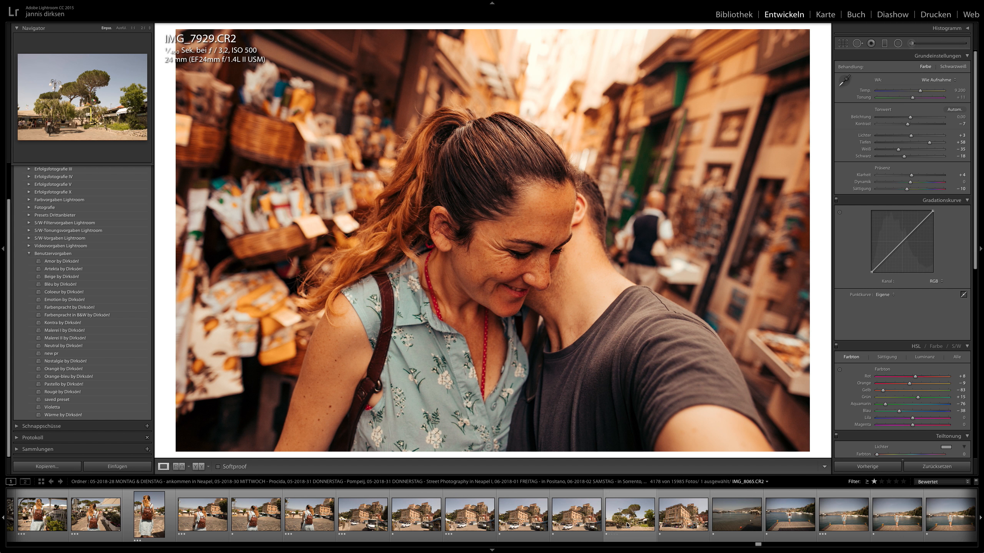
pyautogui.click(677, 516)
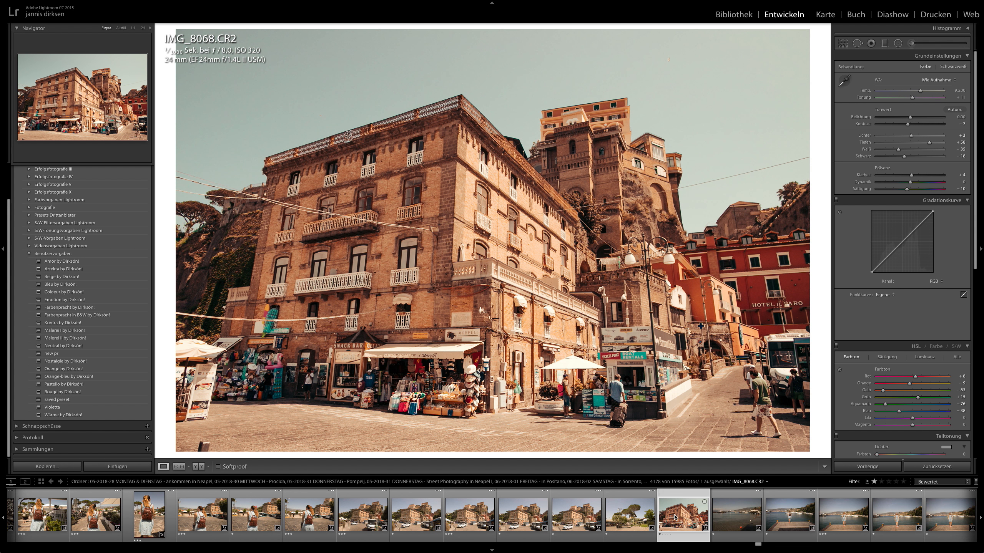
pyautogui.scroll(-10, 680, 518)
pyautogui.click(578, 524)
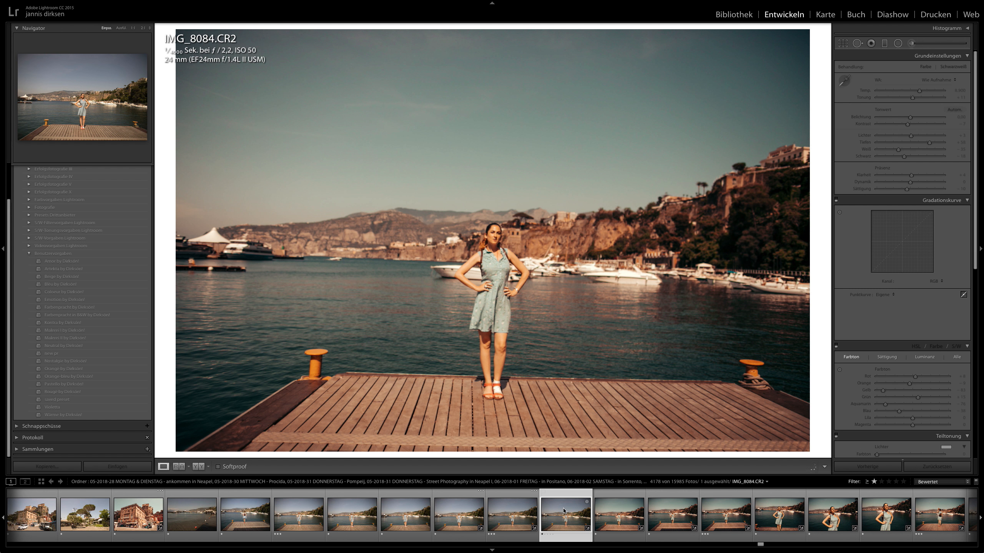
# Examine the look of the harbour portraits IMG_8178.CR2 and IMG_8214.CR2 and the graffiti-wall portrait IMG_8482.CR2
pyautogui.scroll(-15, 561, 516)
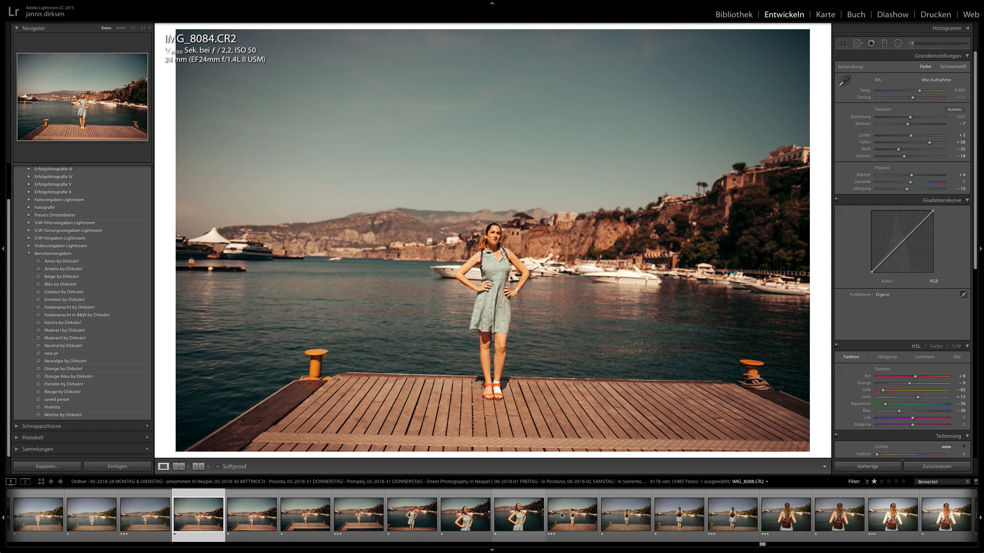
pyautogui.scroll(-12, 562, 514)
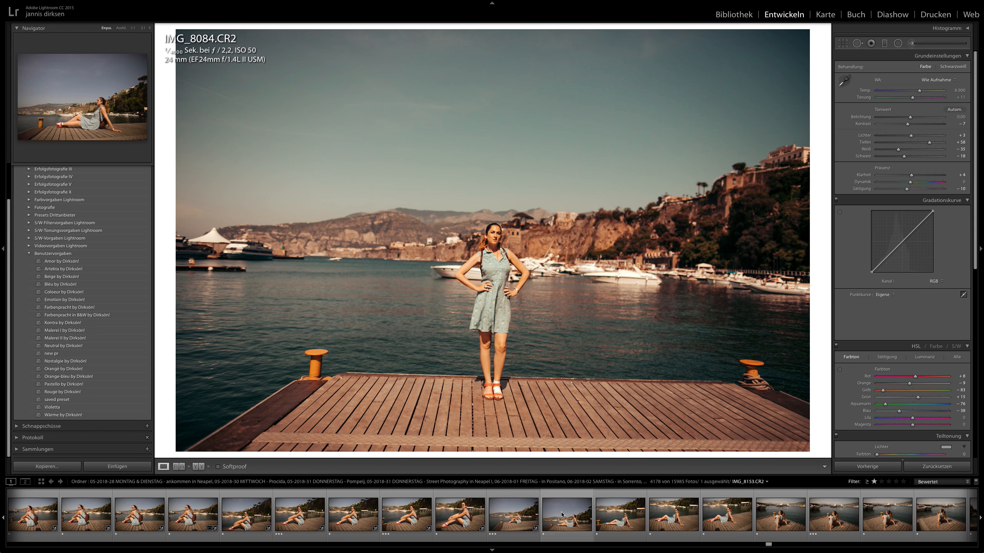
pyautogui.click(707, 517)
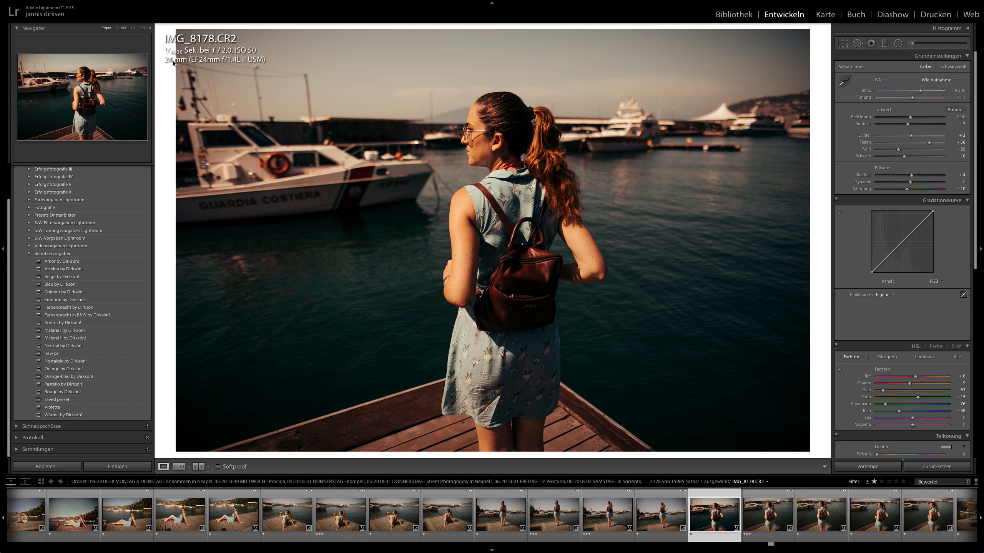
pyautogui.scroll(-10, 737, 536)
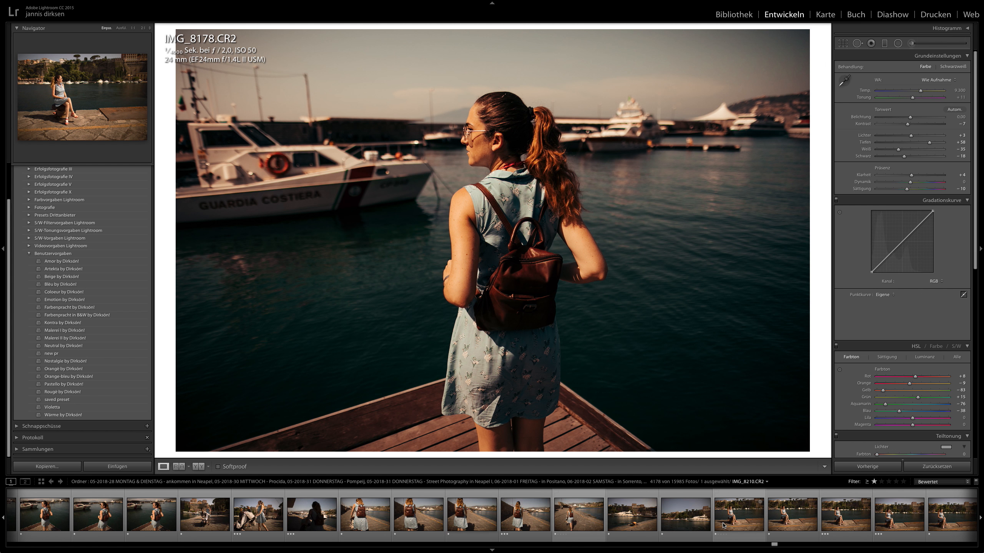
pyautogui.scroll(-4, 724, 525)
pyautogui.click(720, 521)
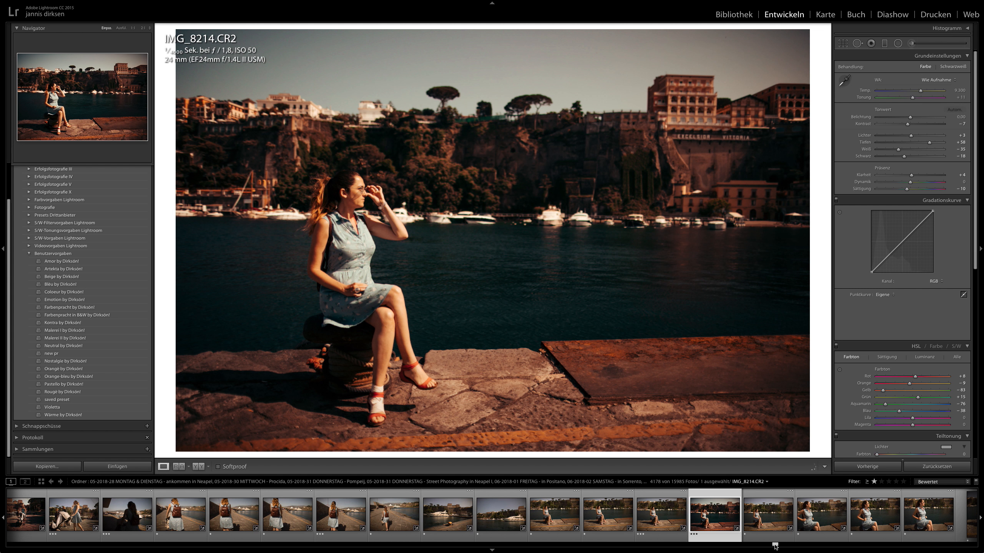
pyautogui.moveTo(774, 546); pyautogui.dragTo(806, 545)
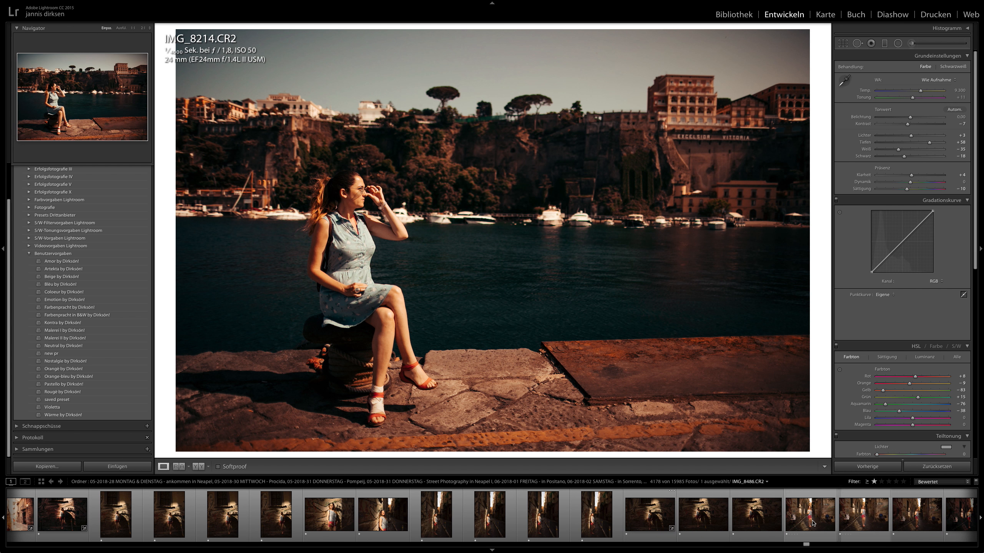
pyautogui.click(705, 522)
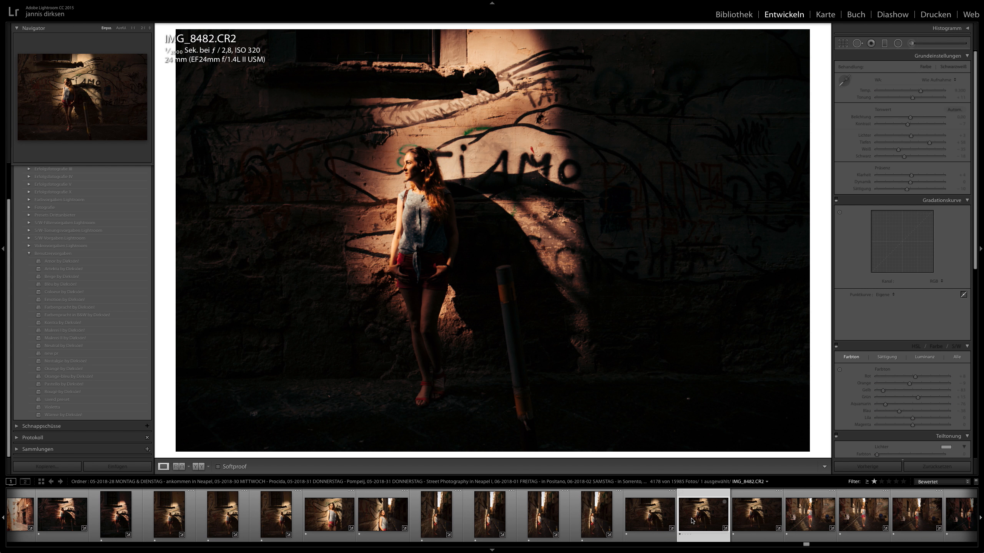